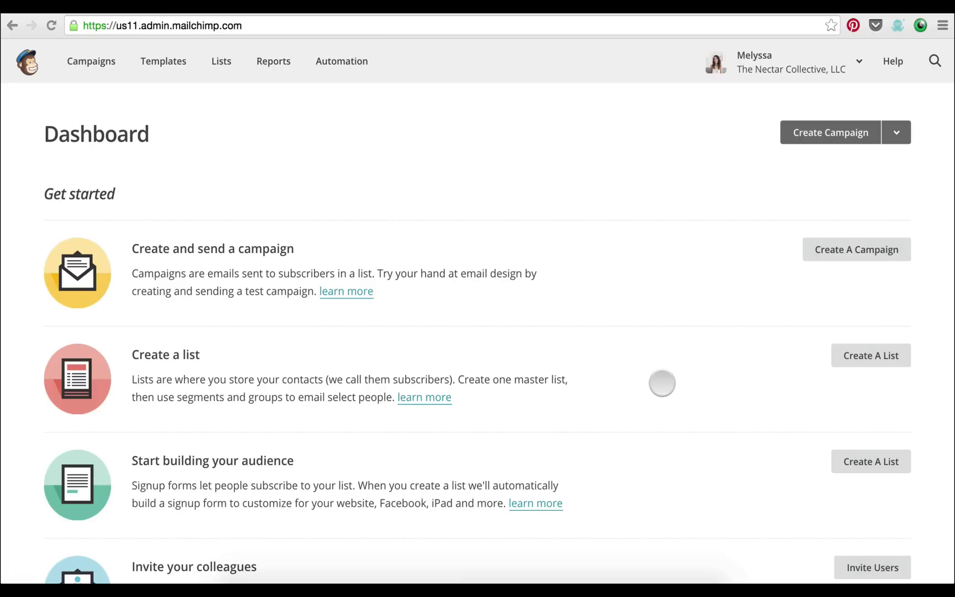
# Go to the Lists page and start a new list with Create List
pyautogui.scroll(-3, 663, 384)
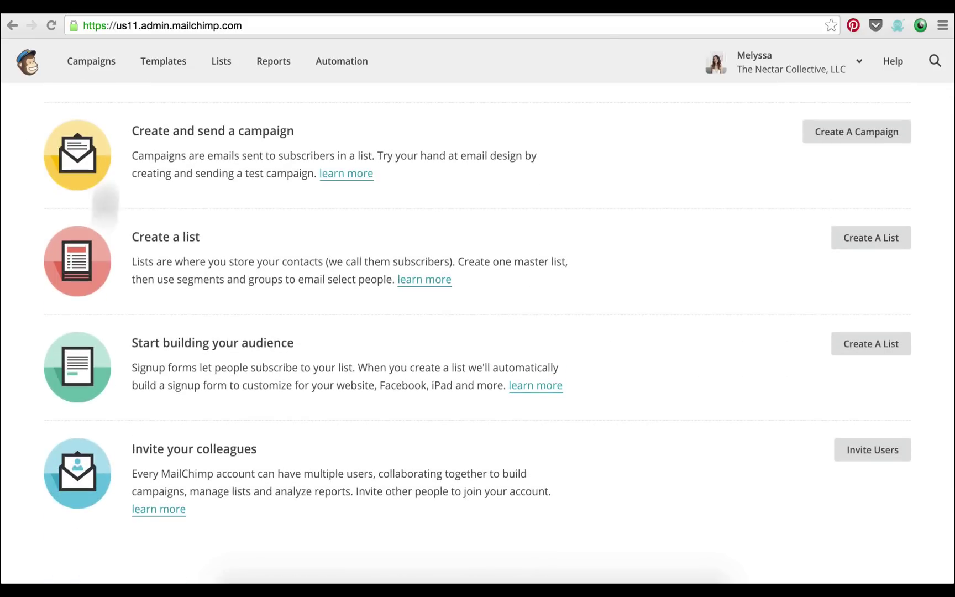
pyautogui.scroll(-1, 656, 245)
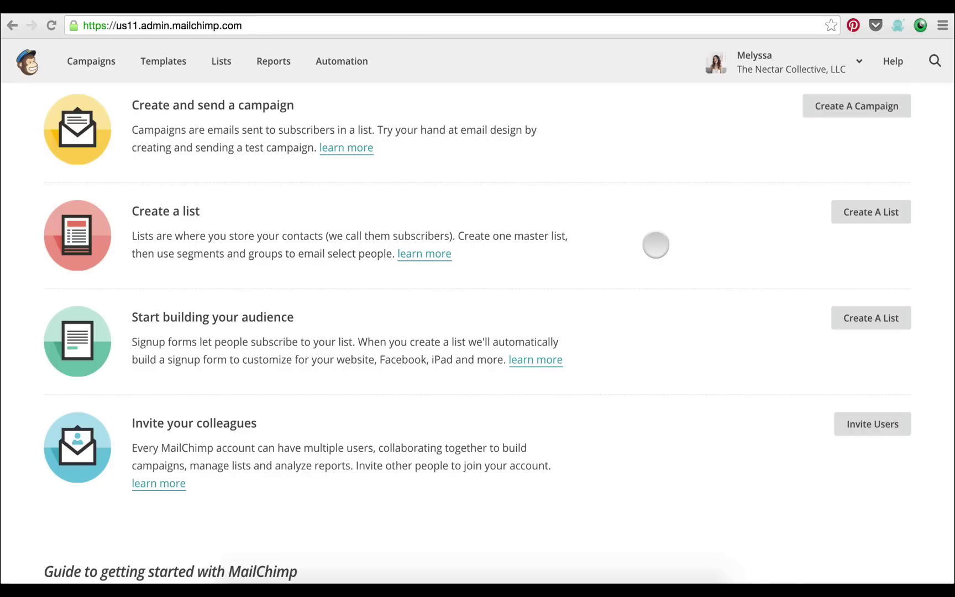
pyautogui.scroll(-5, 656, 244)
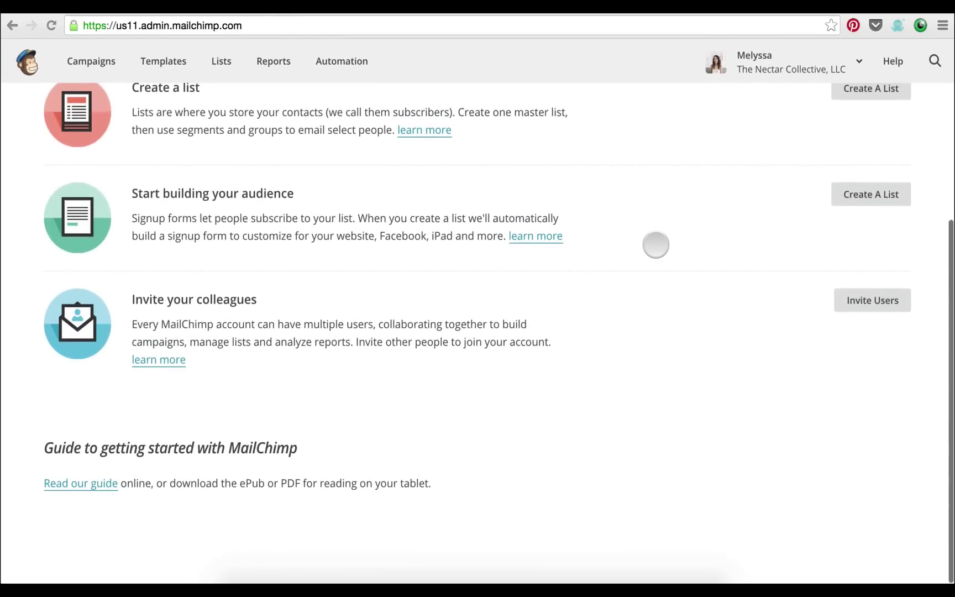
pyautogui.scroll(8, 655, 244)
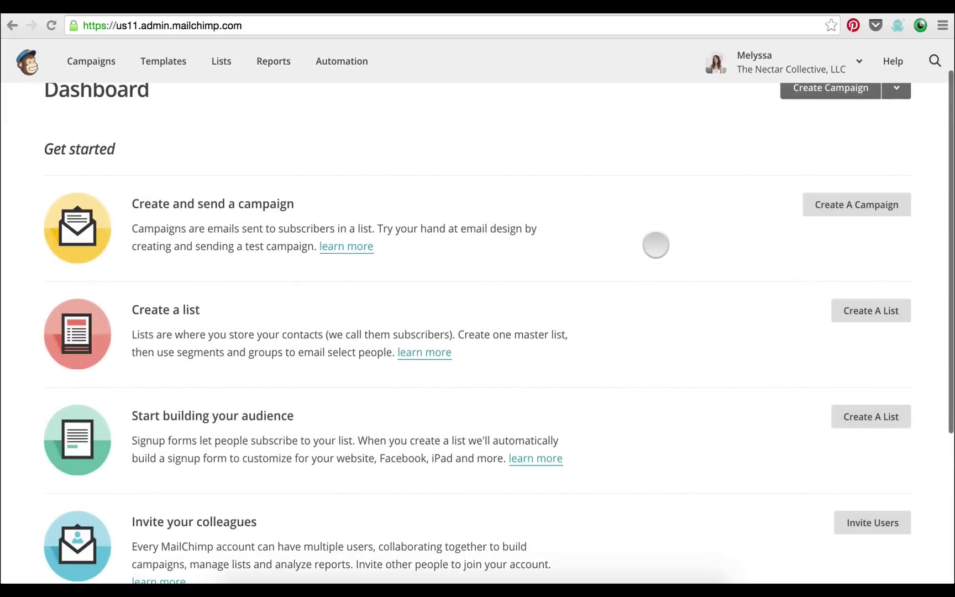
pyautogui.scroll(2, 656, 245)
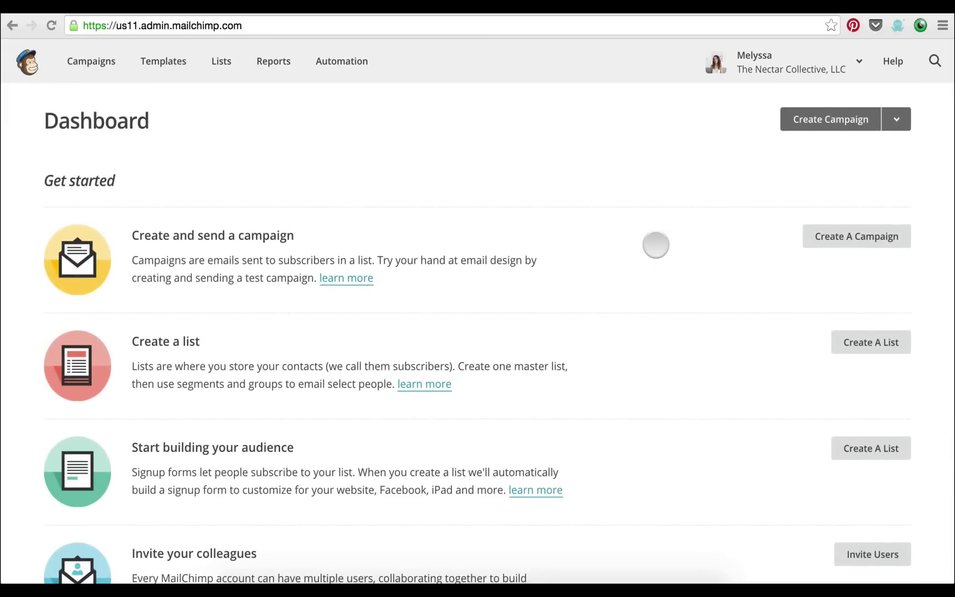
pyautogui.scroll(1, 656, 244)
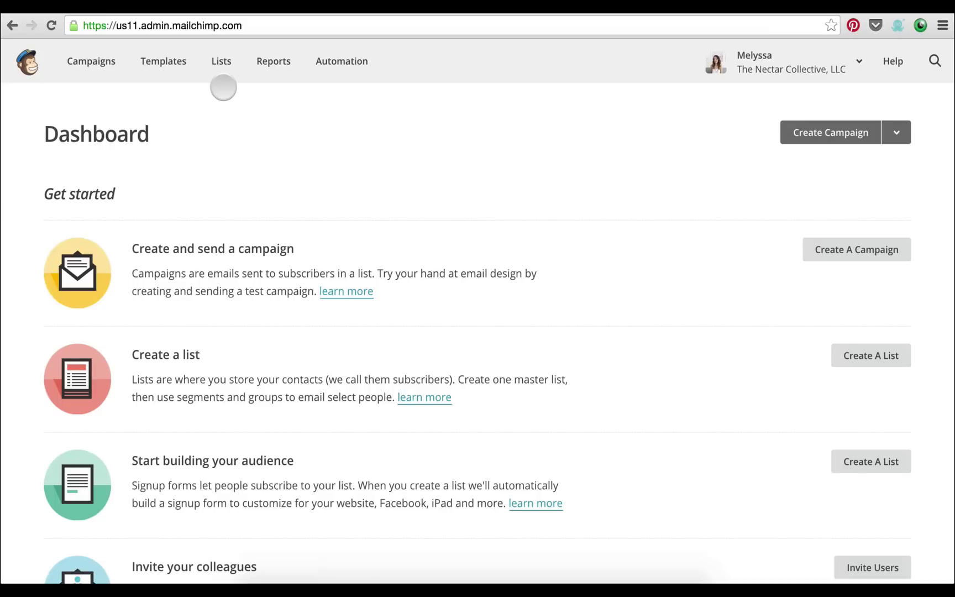
pyautogui.click(222, 67)
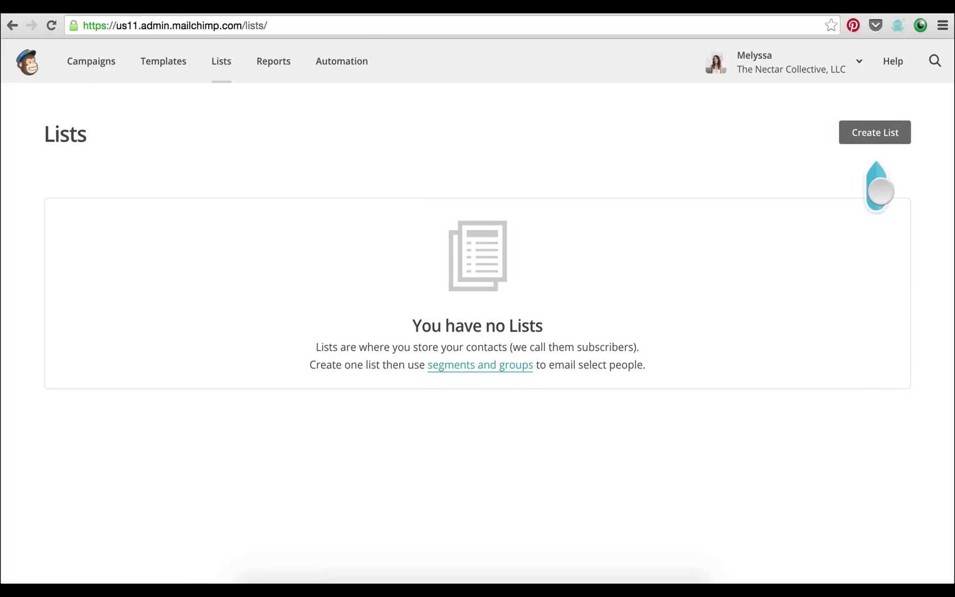
pyautogui.click(872, 137)
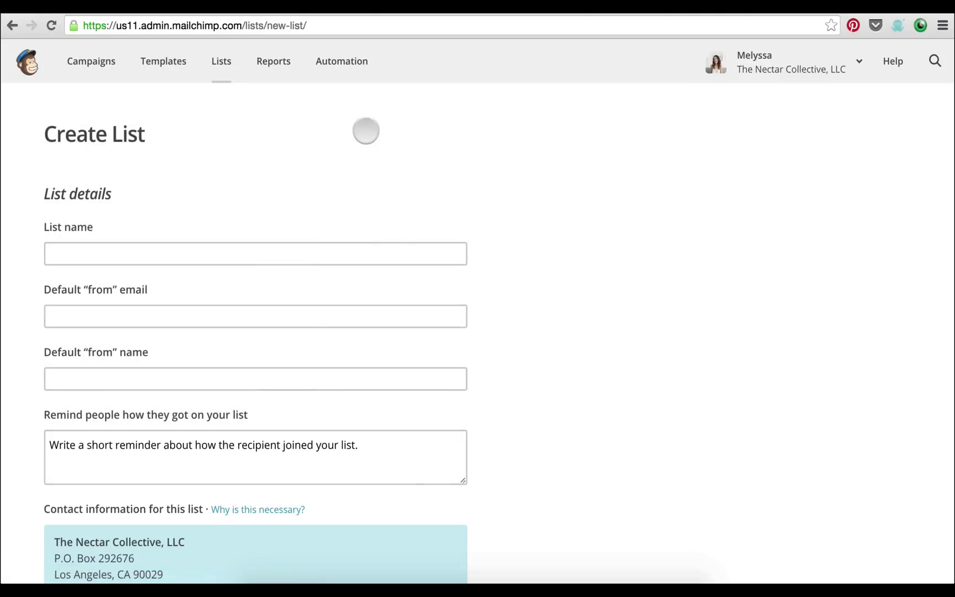
pyautogui.scroll(-1, 366, 130)
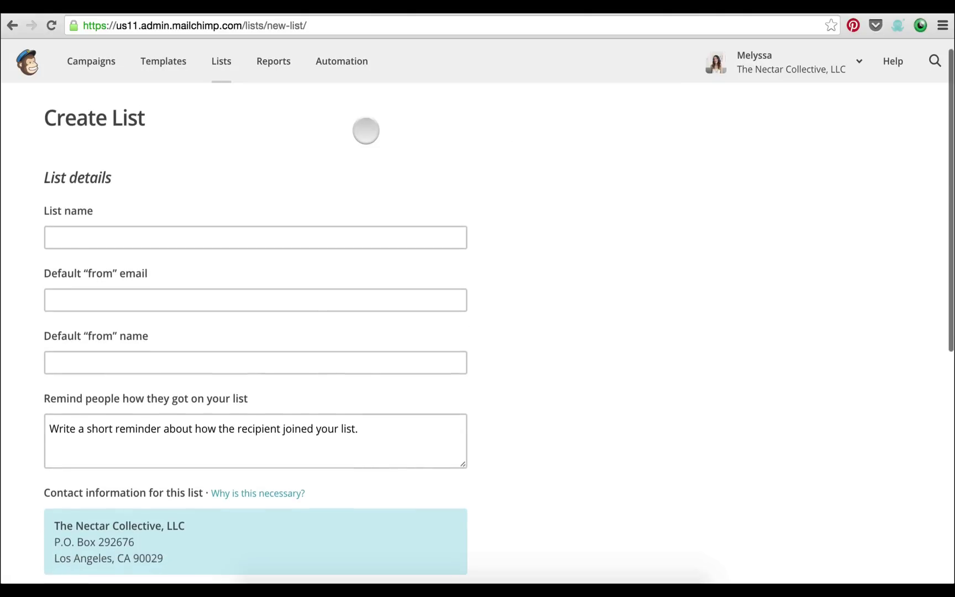
pyautogui.scroll(-1, 366, 130)
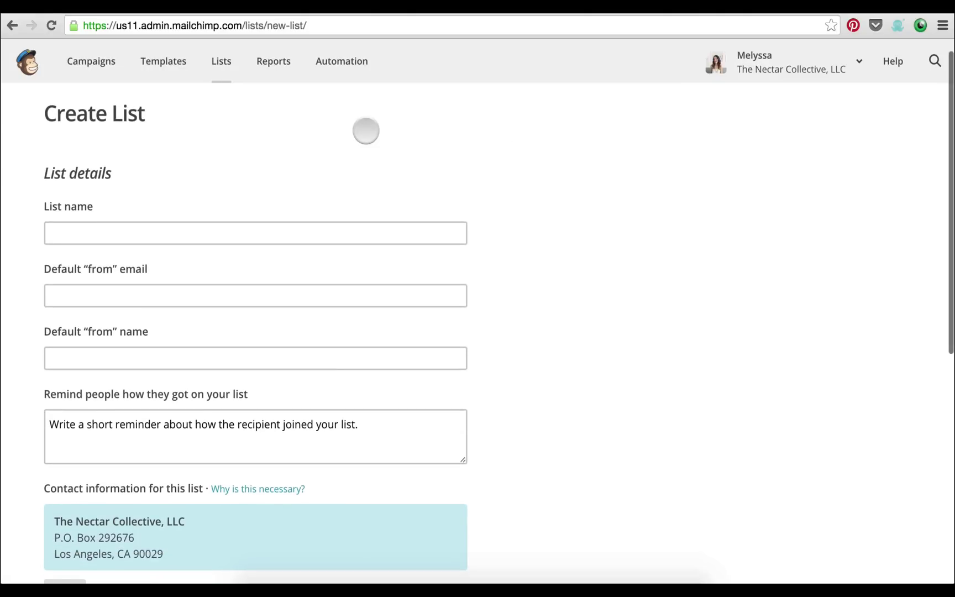
# Enter 'Test Newsletter' as the new list's name
pyautogui.click(256, 231)
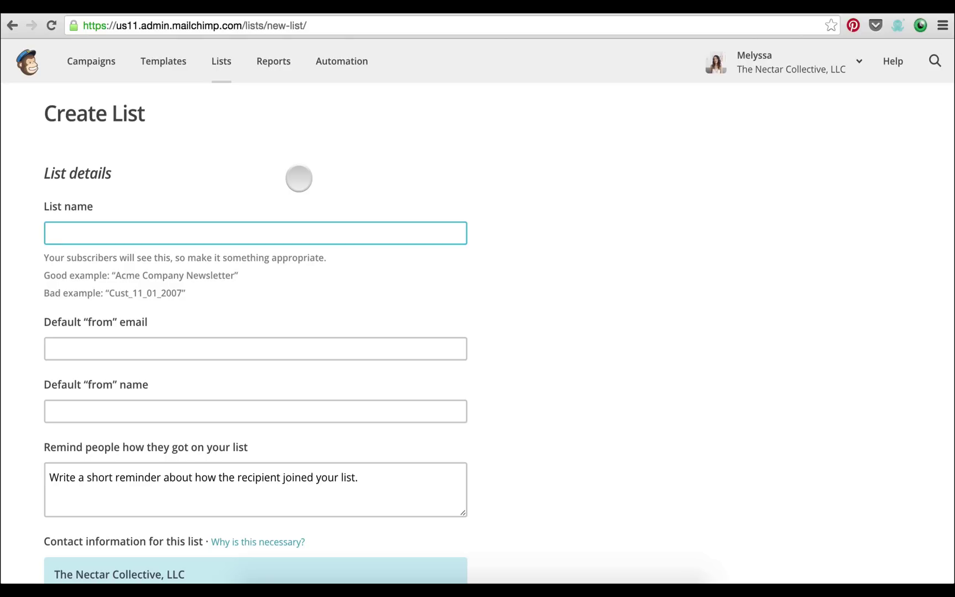
pyautogui.write('Test Newsletter')
pyautogui.scroll(-2, 284, 184)
# Fill in the default sender e-mail address and choose the suggested default sender name
pyautogui.click(242, 281)
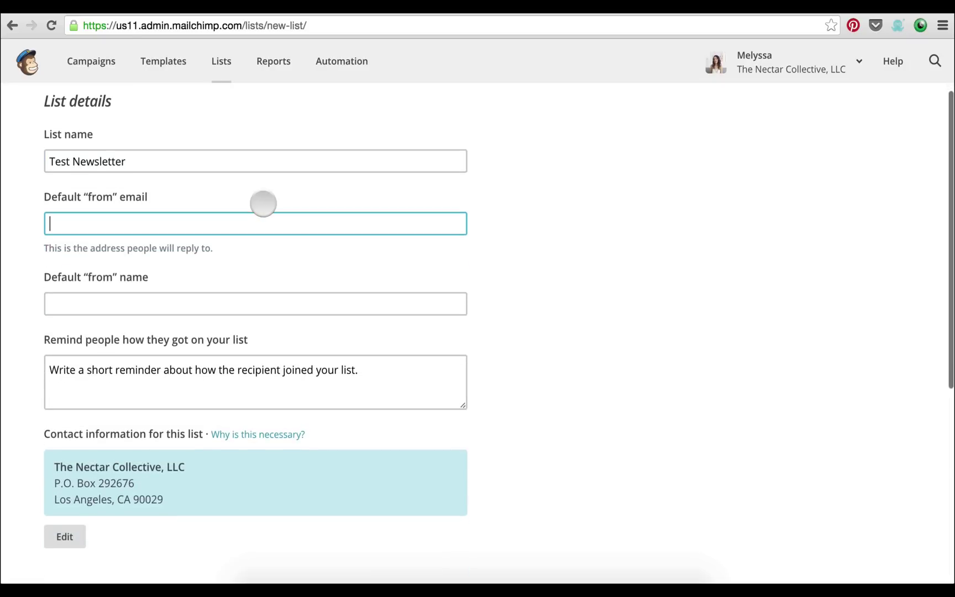
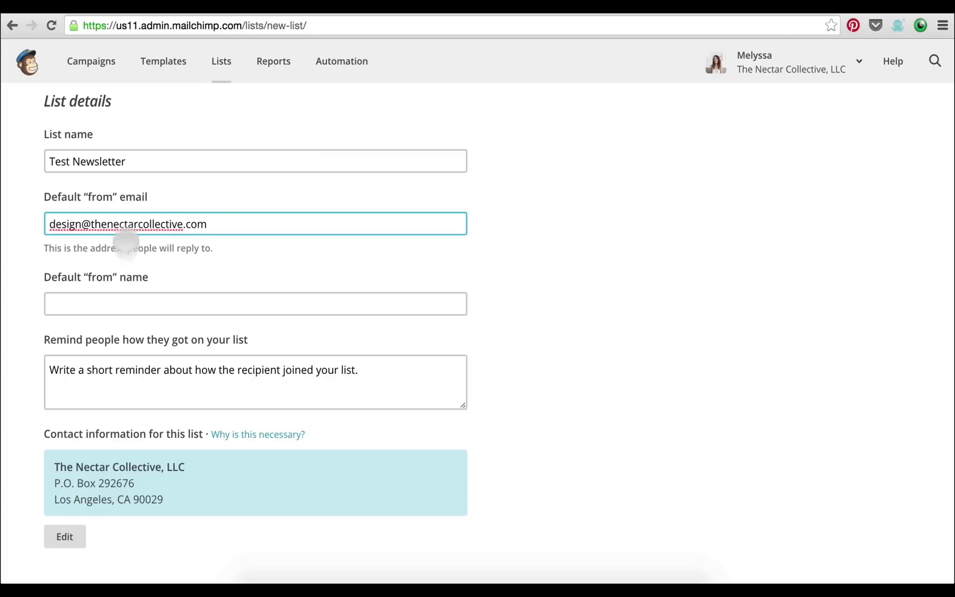
pyautogui.click(124, 304)
pyautogui.write('Melyssa Griffin | The Nectar Collective')
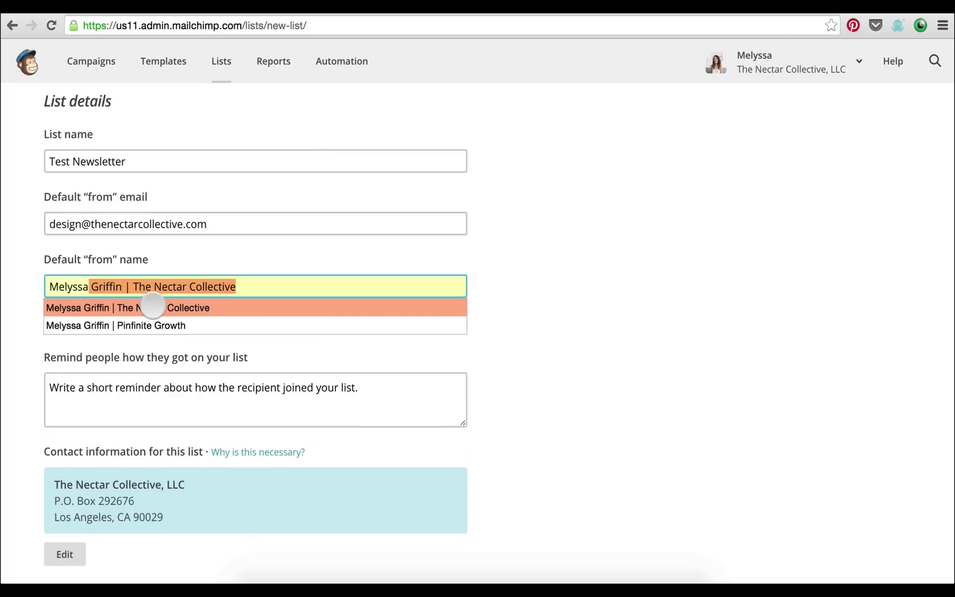
pyautogui.click(153, 307)
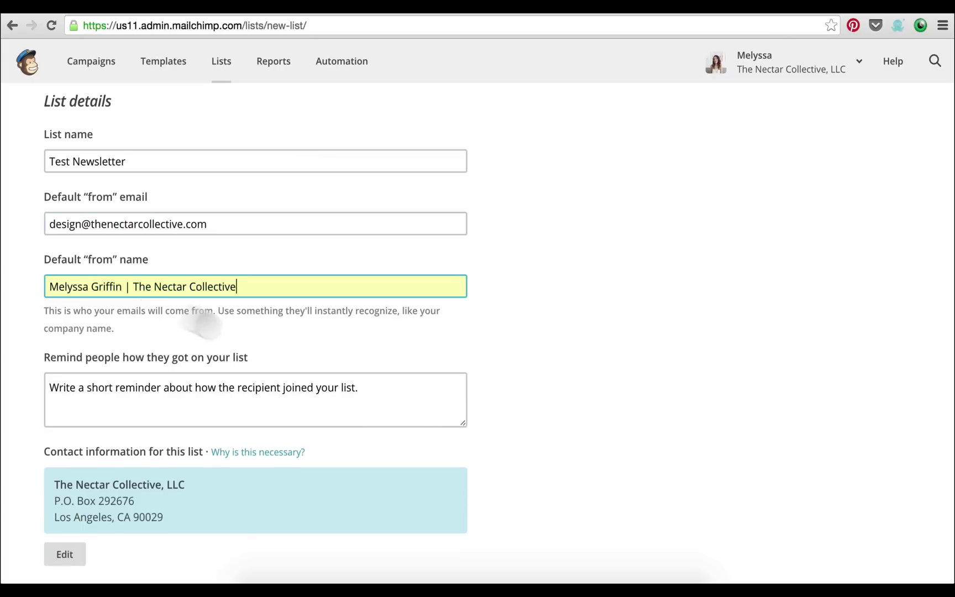
pyautogui.scroll(-2, 206, 320)
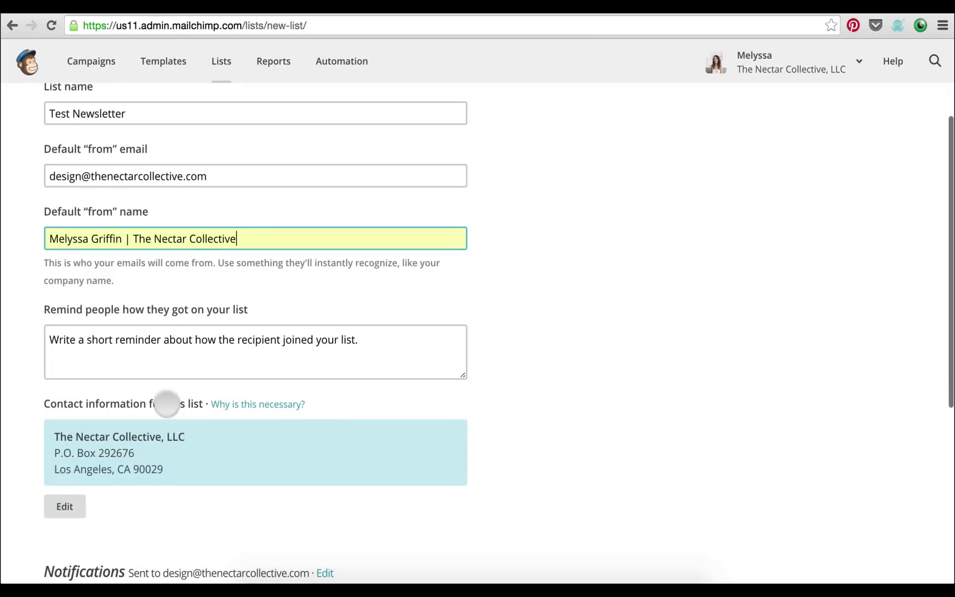
# Enter 'You signed up on our website.' as the list's signup reminder
pyautogui.click(182, 367)
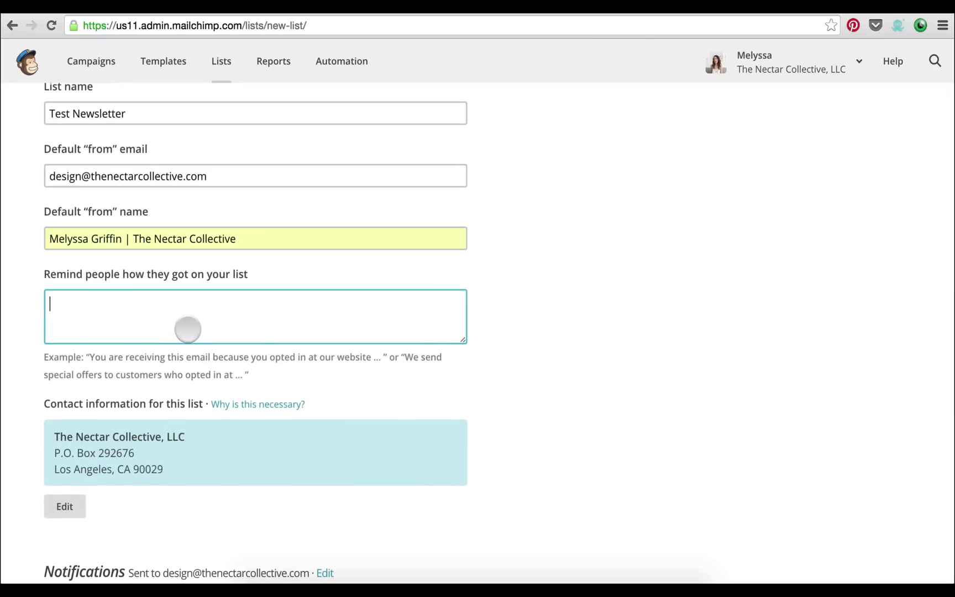
pyautogui.write('You')
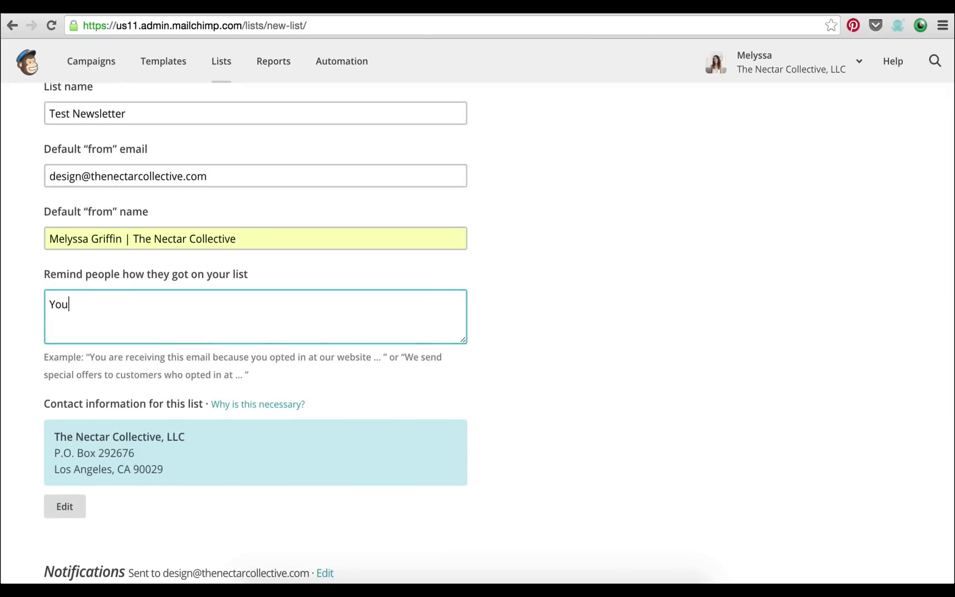
pyautogui.write(' signed up on our website.')
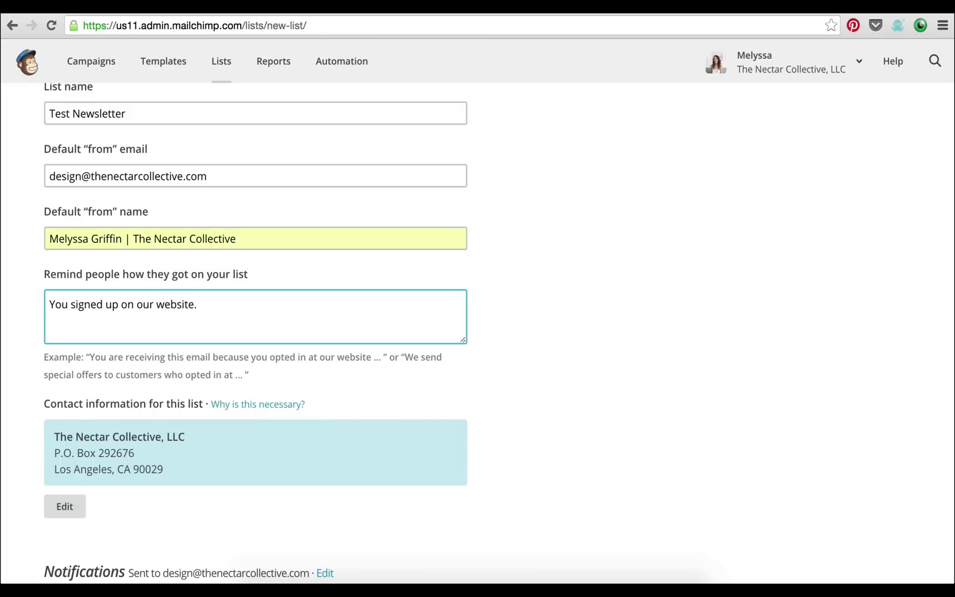
pyautogui.scroll(-3, 180, 343)
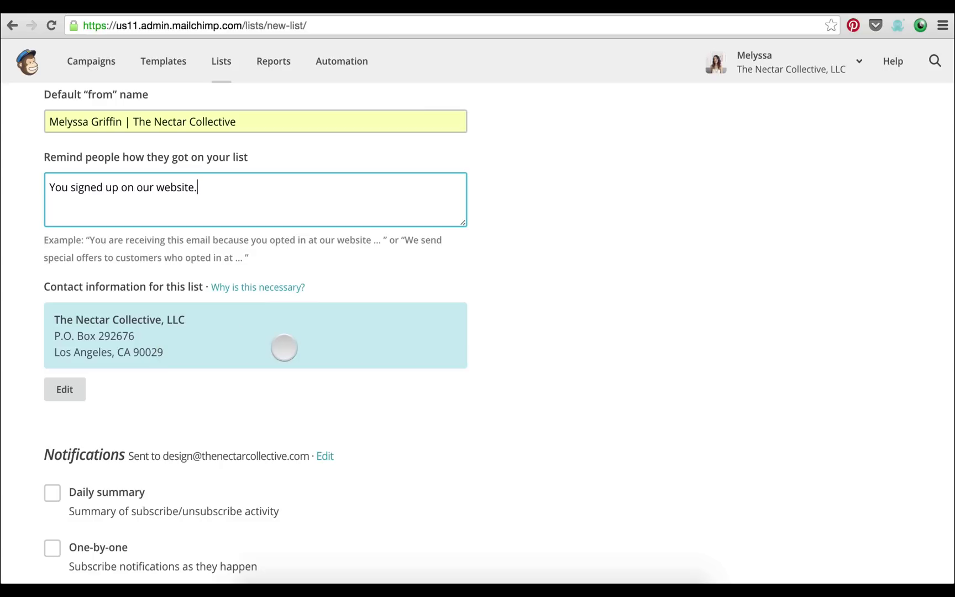
# Save the Test Newsletter list
pyautogui.scroll(-1, 371, 343)
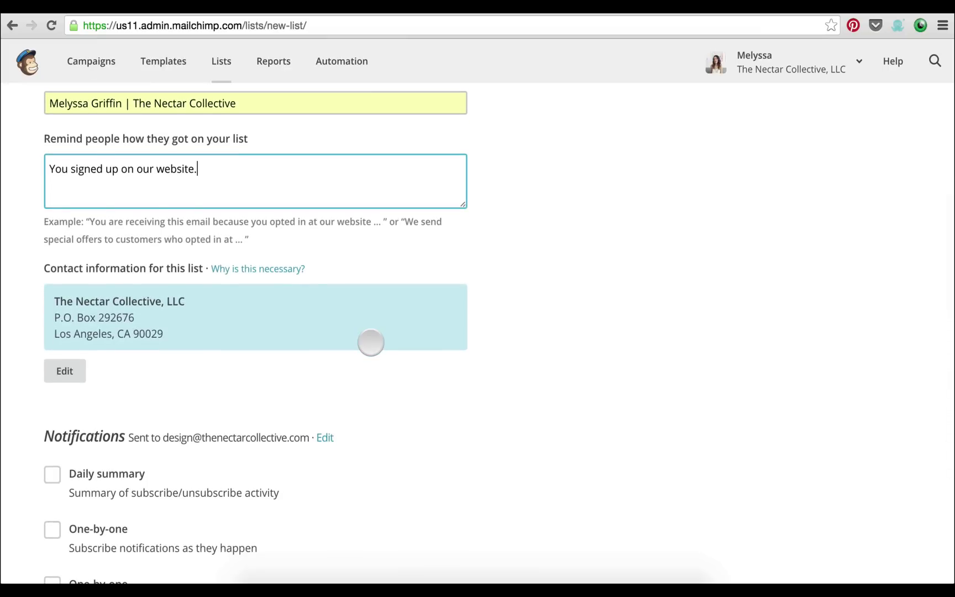
pyautogui.scroll(-5, 371, 343)
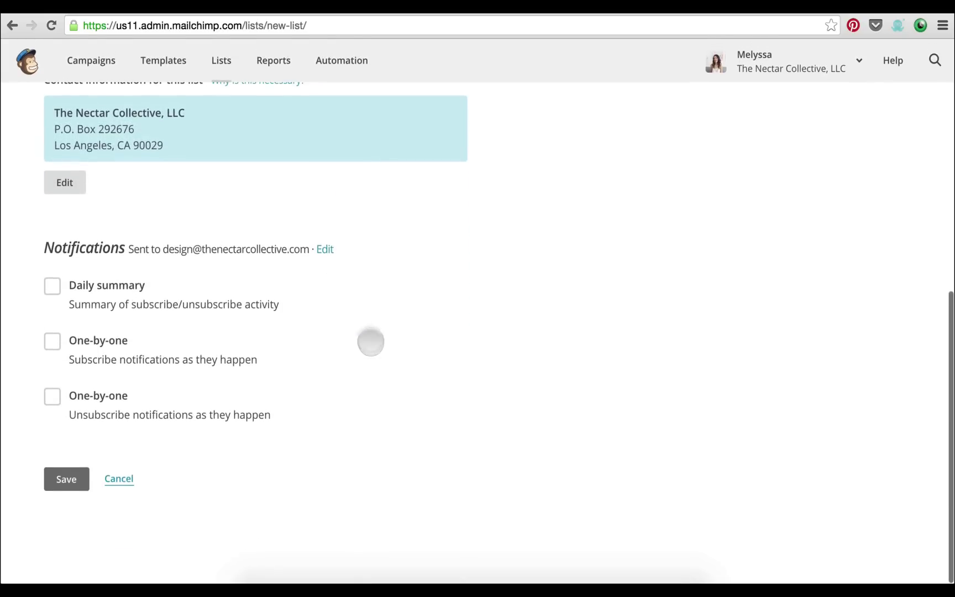
pyautogui.click(60, 470)
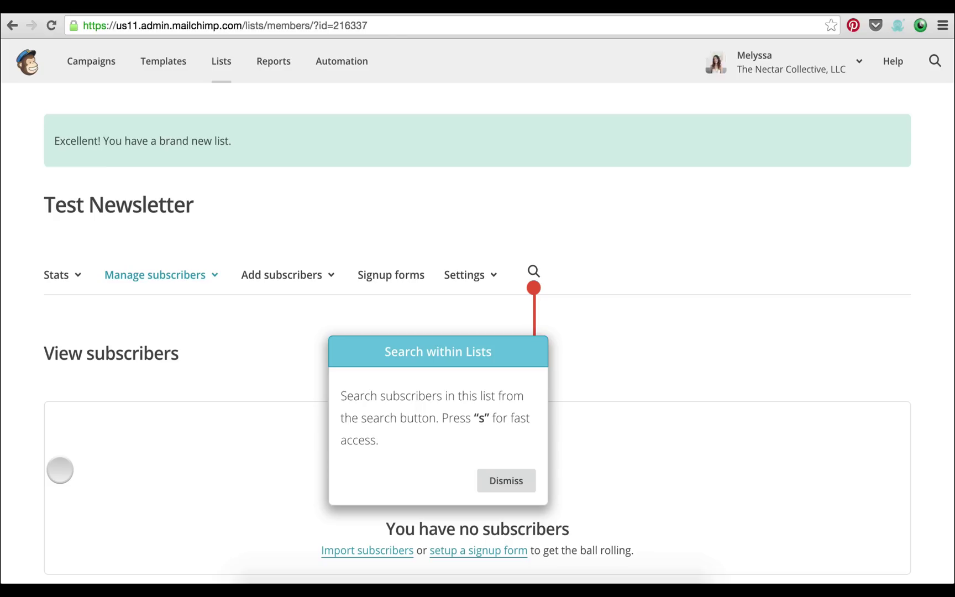
# Dismiss the Search within Lists tip on the new list's subscribers page
pyautogui.scroll(-1, 164, 424)
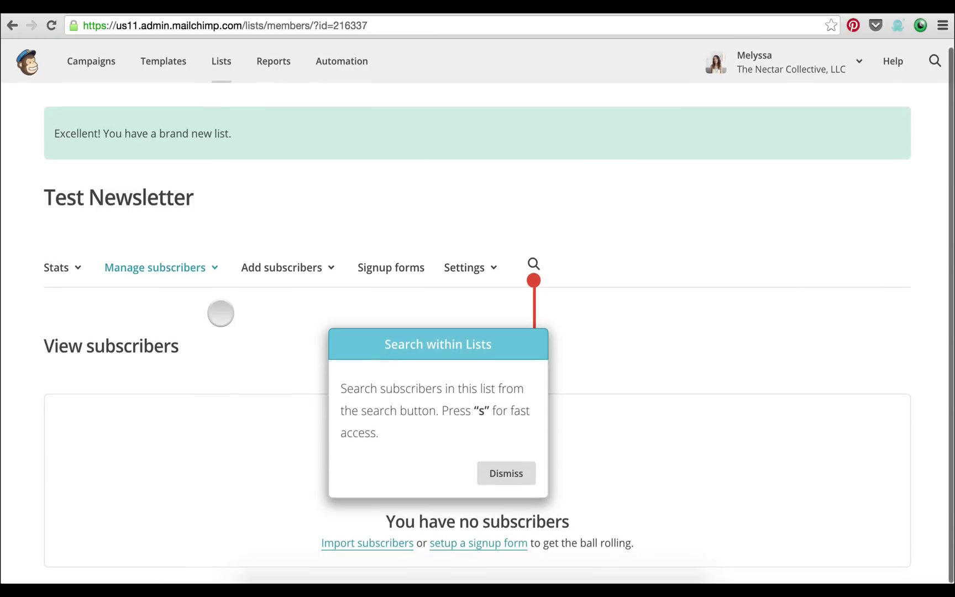
pyautogui.moveTo(204, 207); pyautogui.dragTo(52, 190)
pyautogui.click(52, 189)
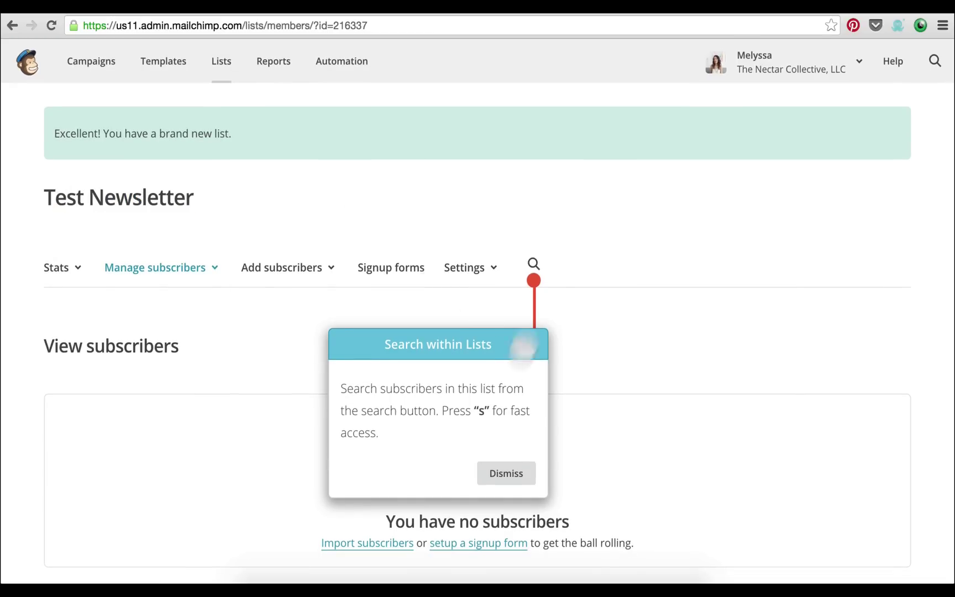
pyautogui.click(518, 470)
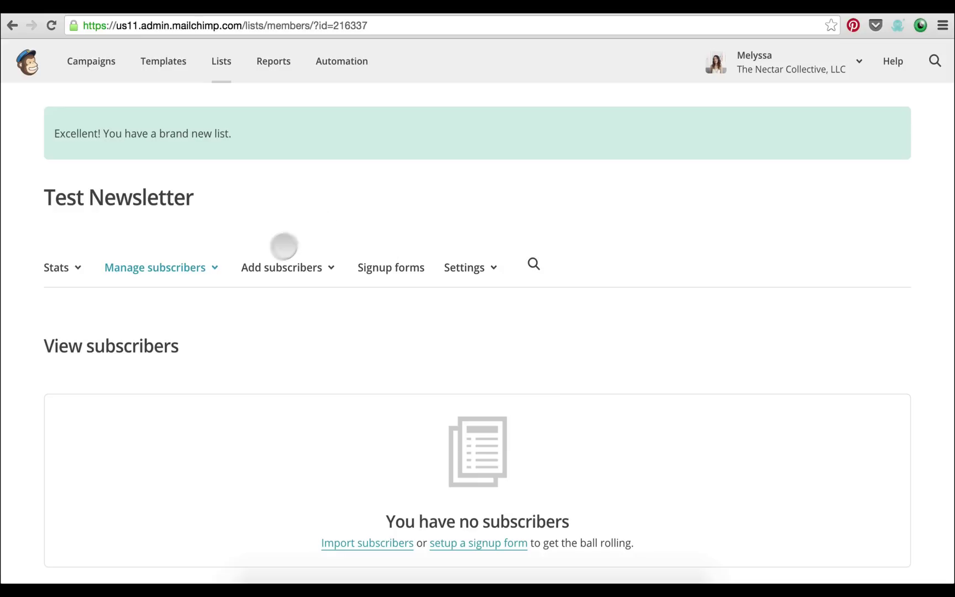
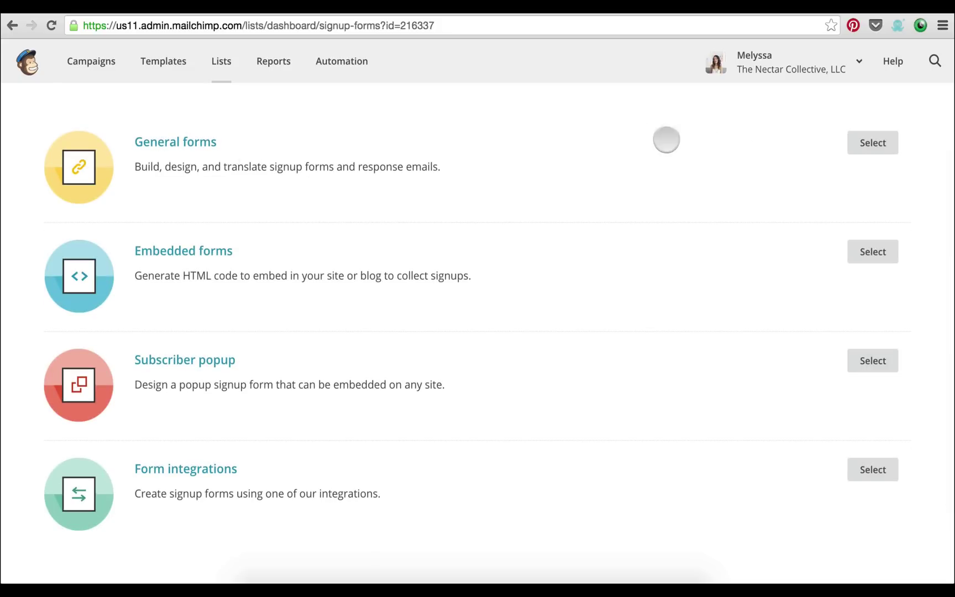
pyautogui.click(866, 140)
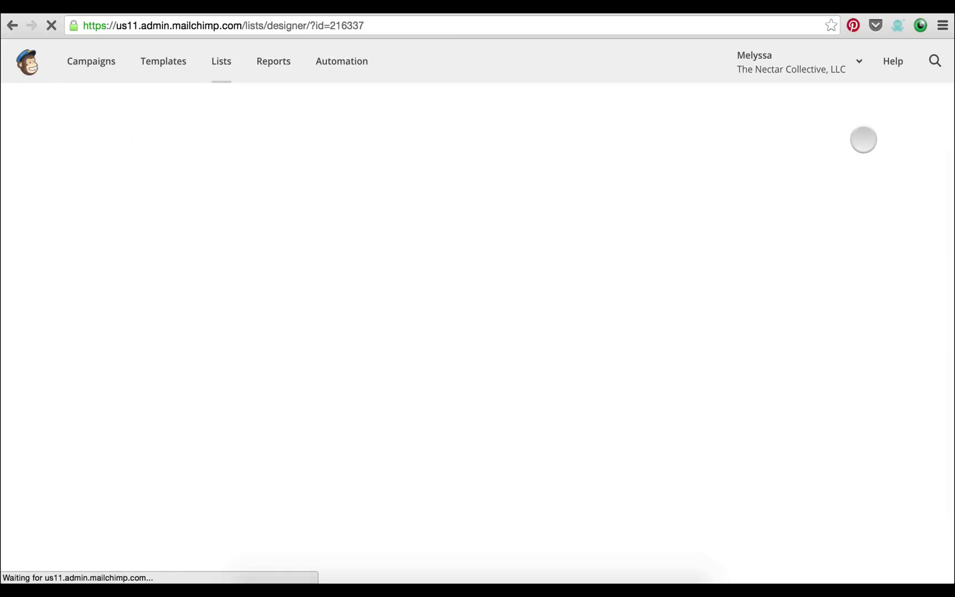
pyautogui.scroll(-3, 369, 244)
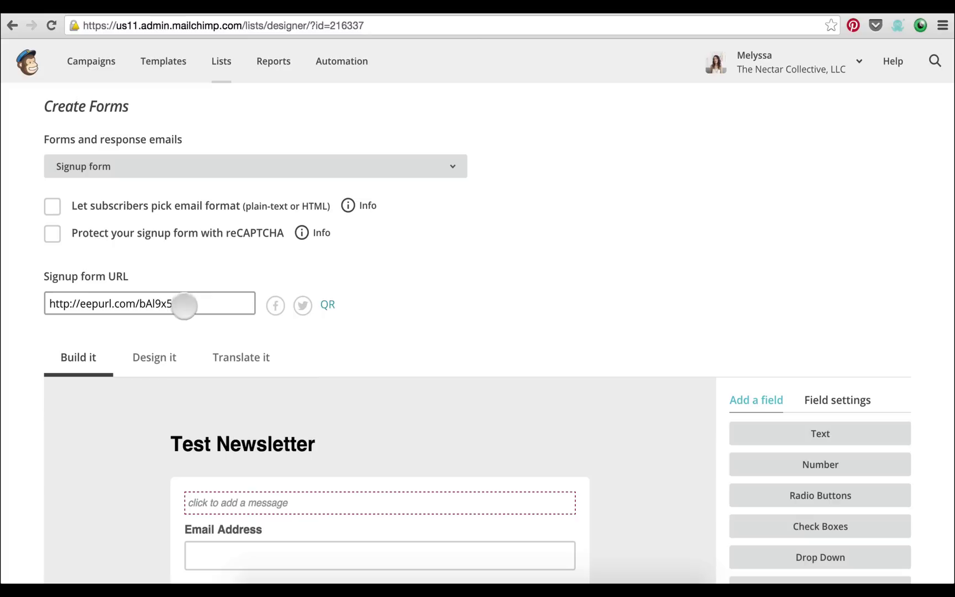
pyautogui.moveTo(188, 304); pyautogui.dragTo(22, 299)
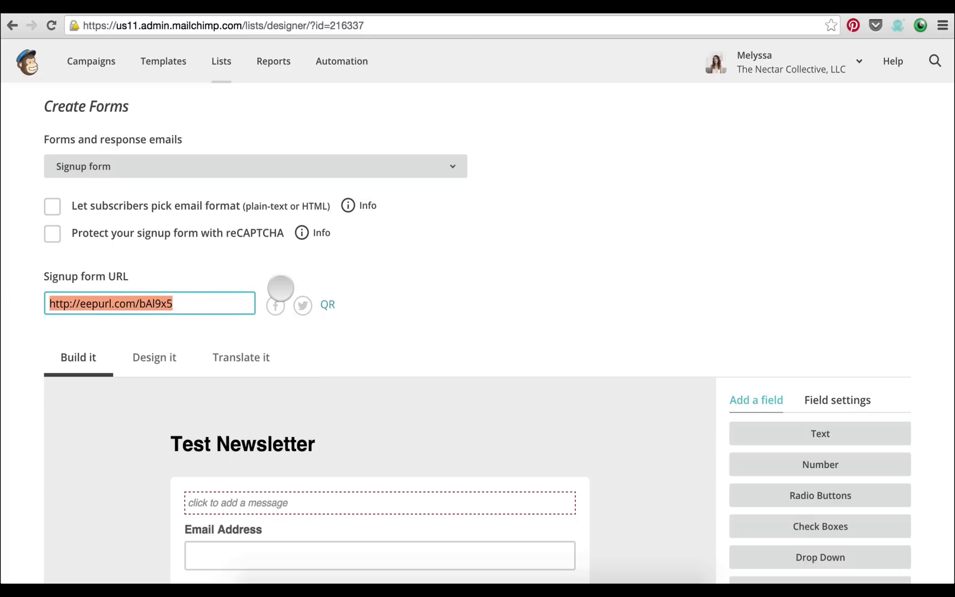
pyautogui.hotkey('ctrl', 'c')
pyautogui.hotkey('ctrl', 't')
pyautogui.hotkey('ctrl', 'v')
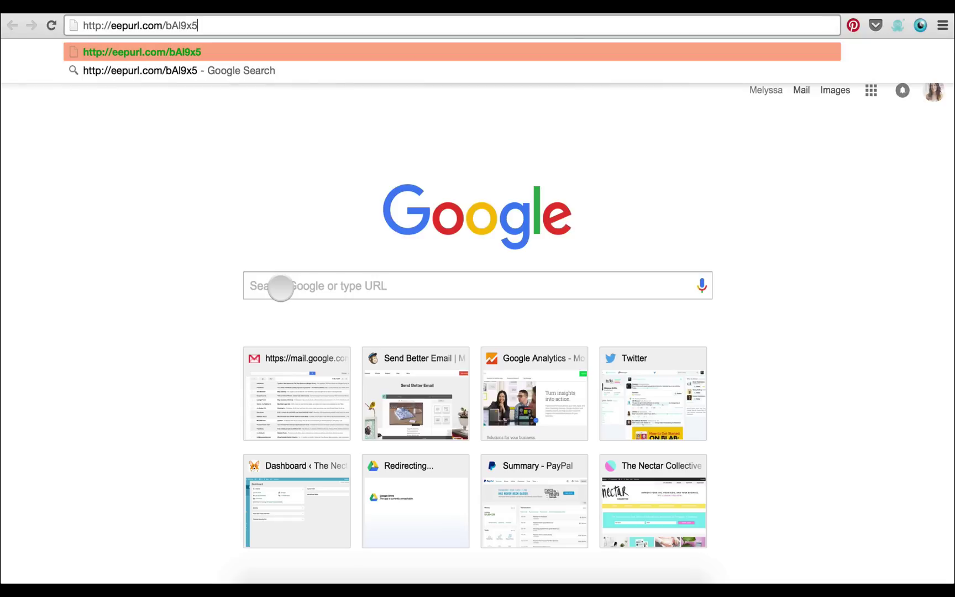
# Load the hosted signup form, subscribe a test address using saved autofill details, then return to the designer
pyautogui.press('Return')
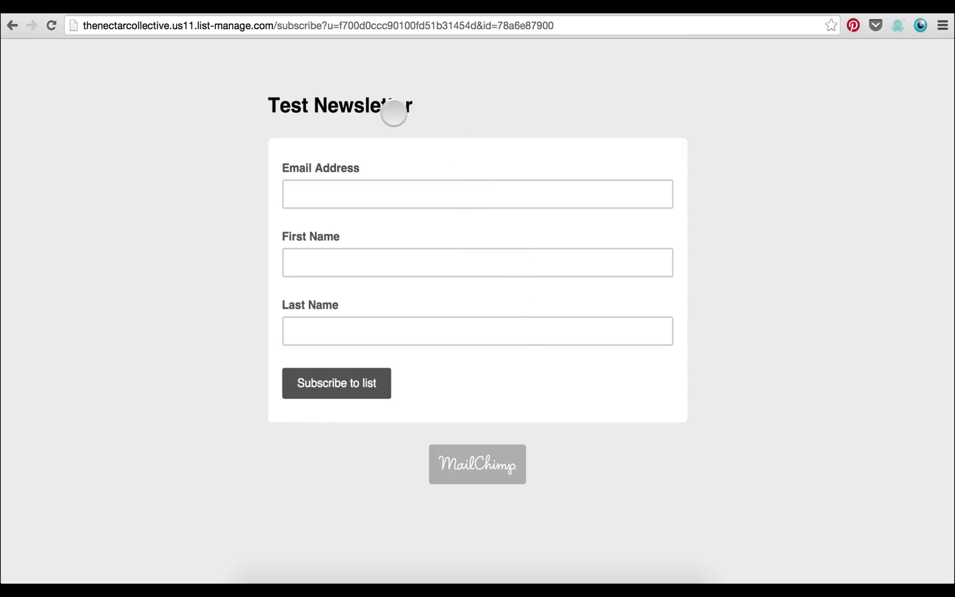
pyautogui.click(399, 201)
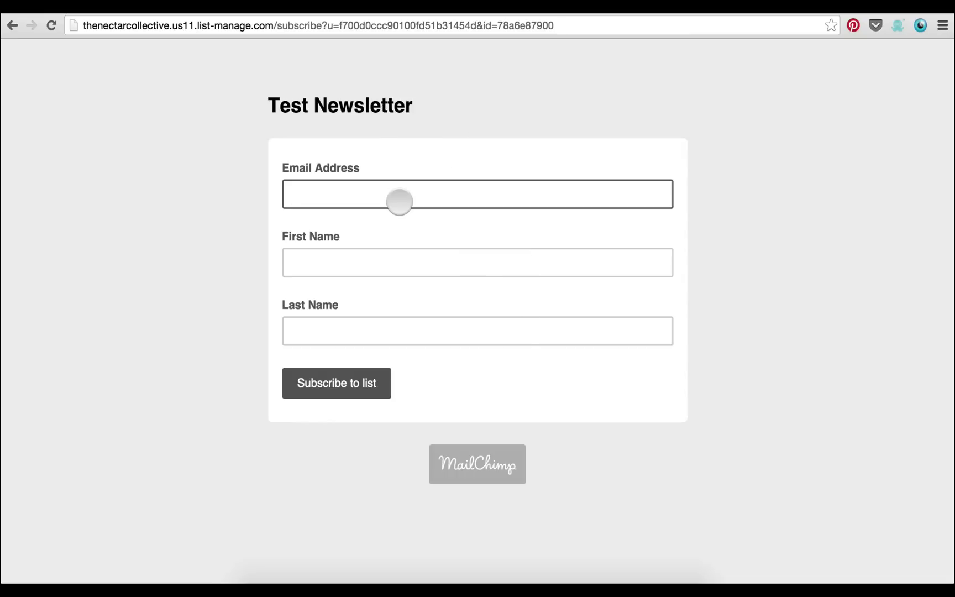
pyautogui.write('mely')
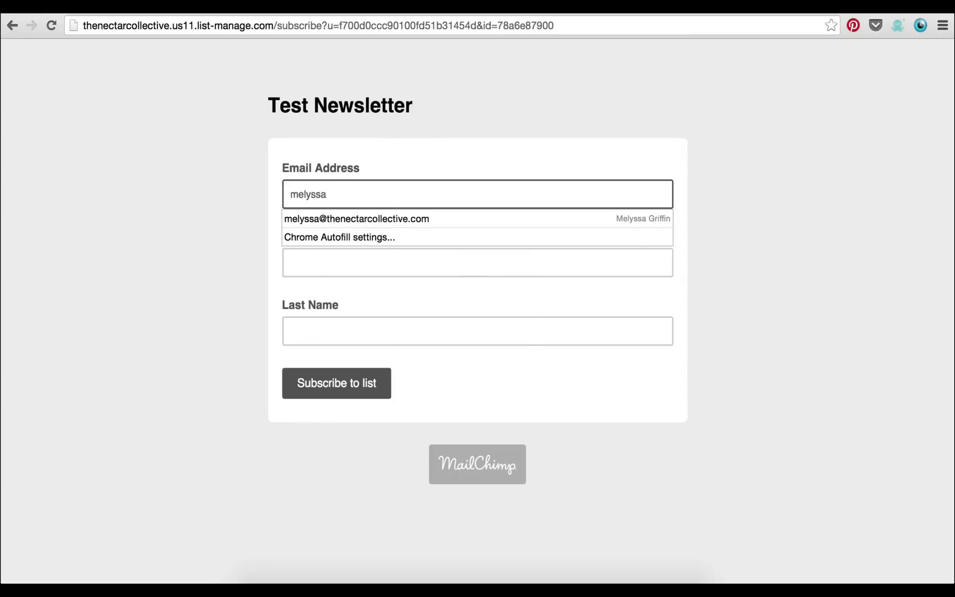
pyautogui.write('ssa')
pyautogui.click(398, 221)
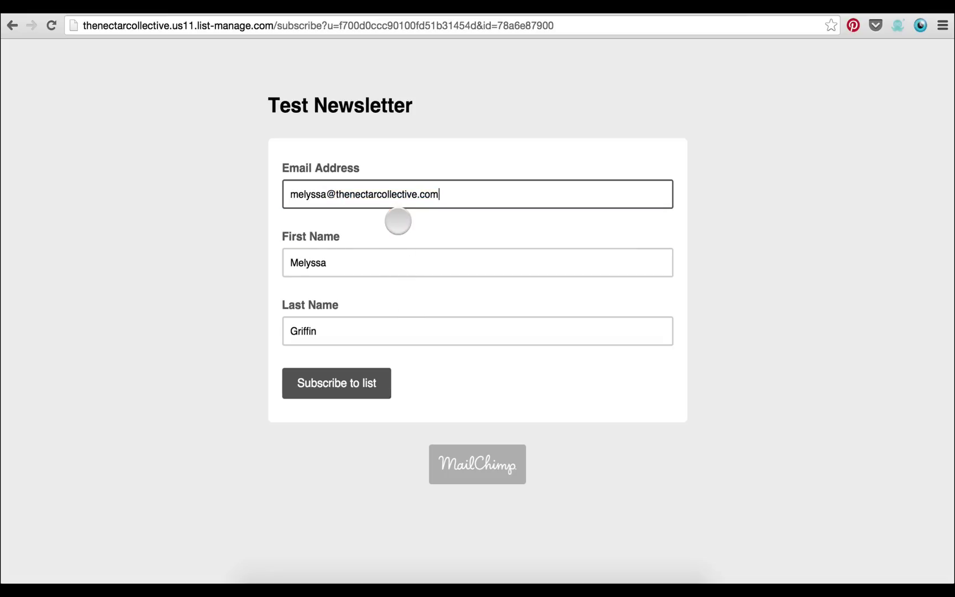
pyautogui.click(366, 385)
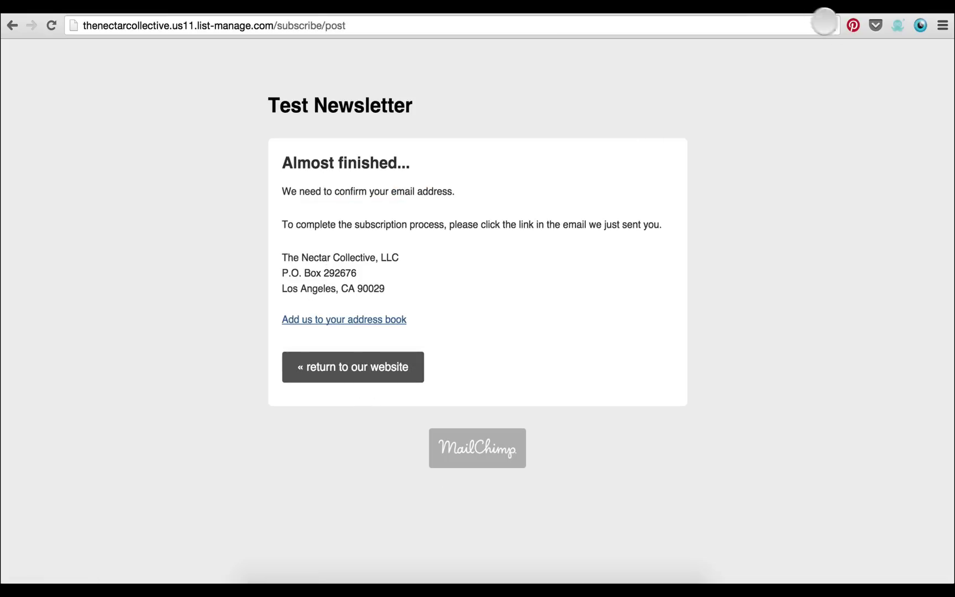
pyautogui.click(691, 8)
pyautogui.click(390, 284)
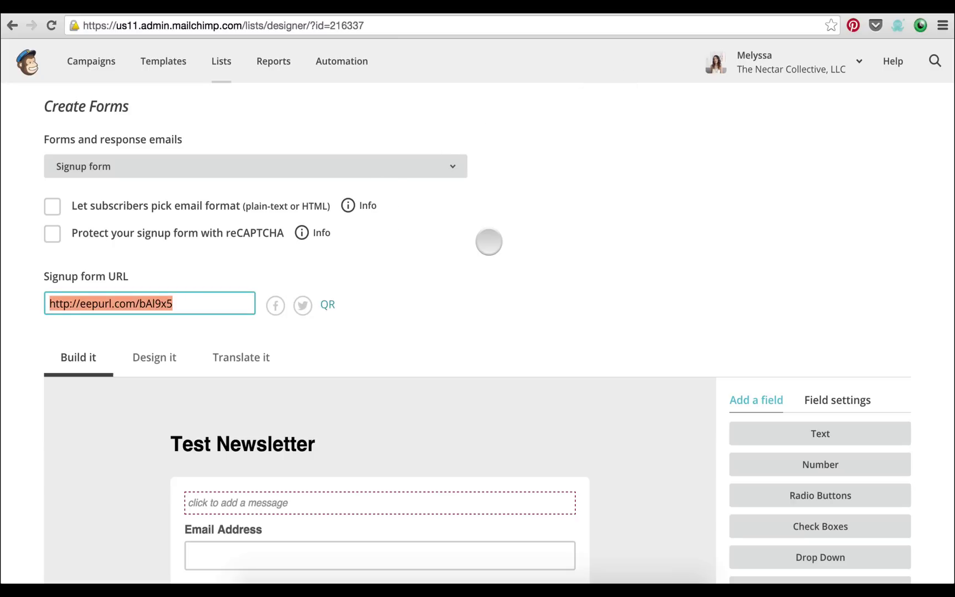
# Scroll down the Build it preview and open the Last Name field's settings (tag LNAME)
pyautogui.click(217, 300)
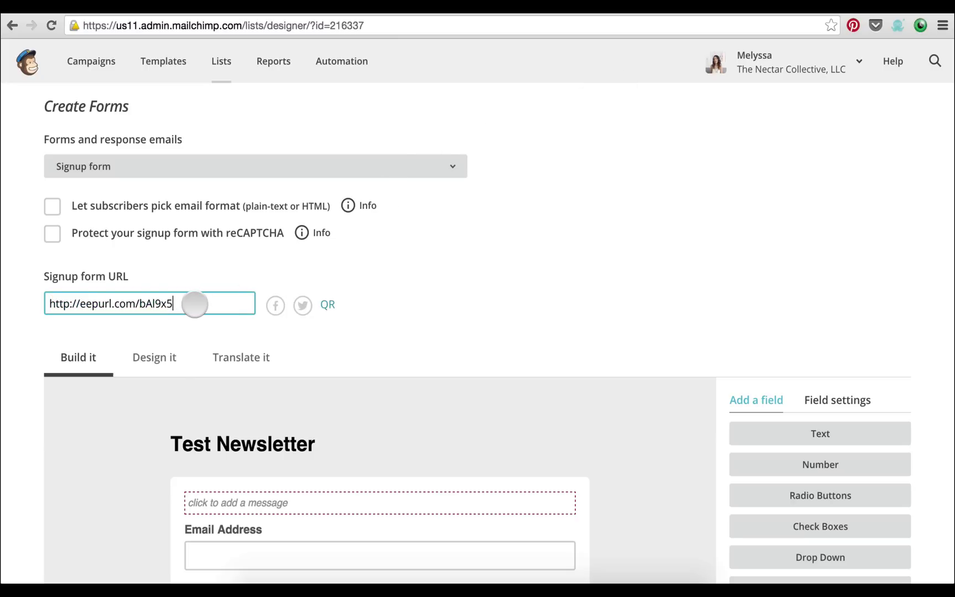
pyautogui.moveTo(194, 304); pyautogui.dragTo(47, 304)
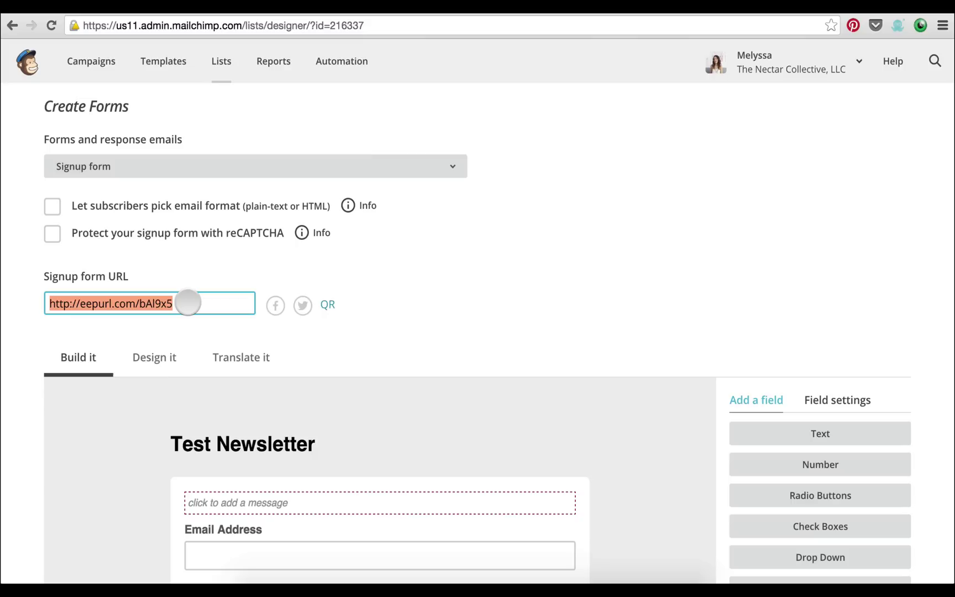
pyautogui.scroll(-1, 414, 283)
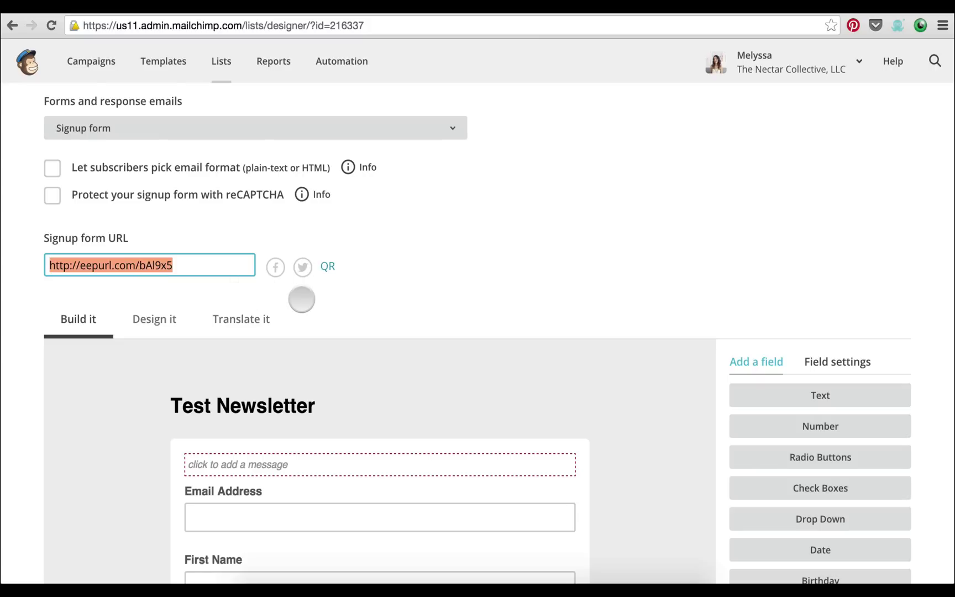
pyautogui.scroll(-3, 301, 297)
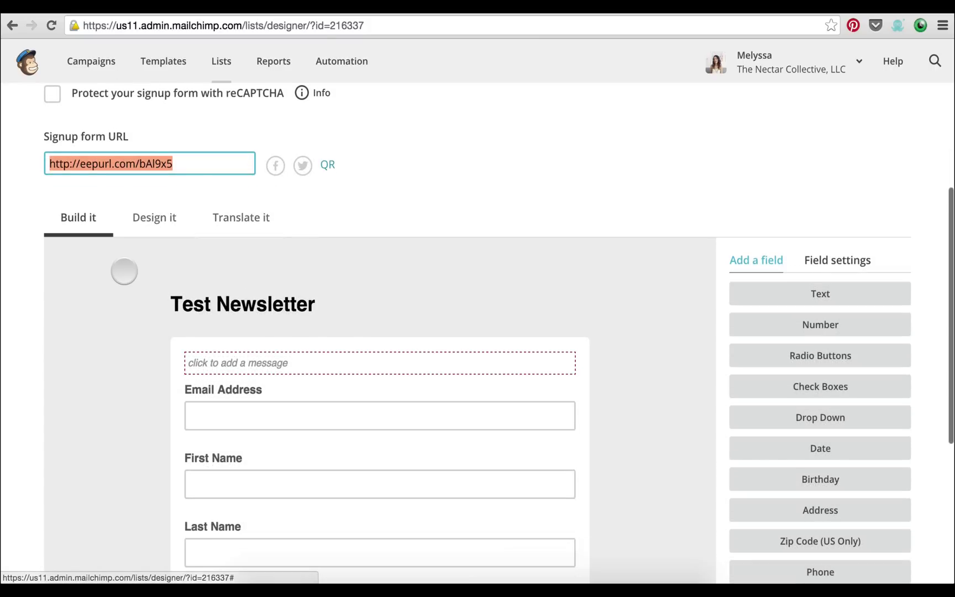
pyautogui.scroll(-3, 124, 271)
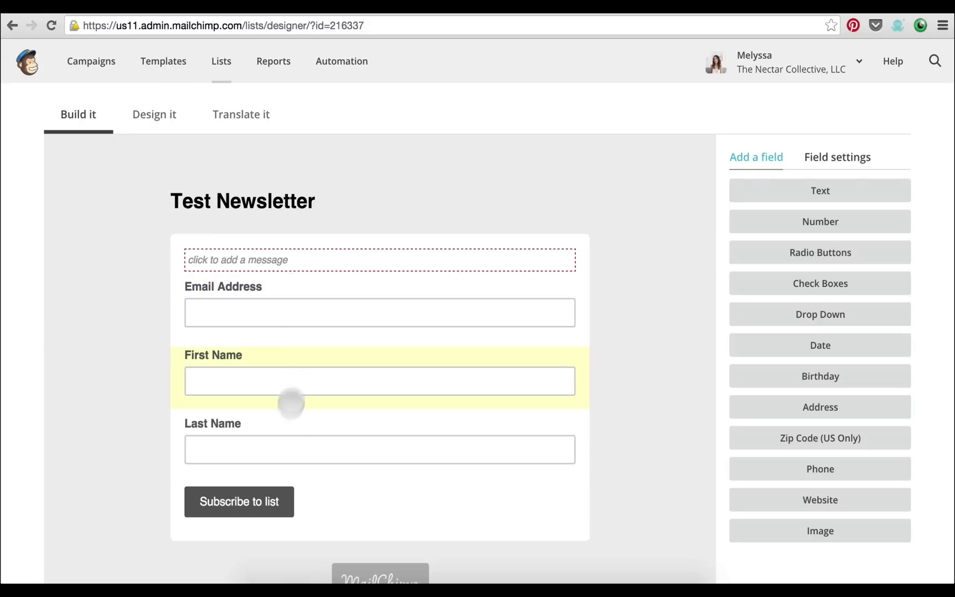
pyautogui.click(526, 429)
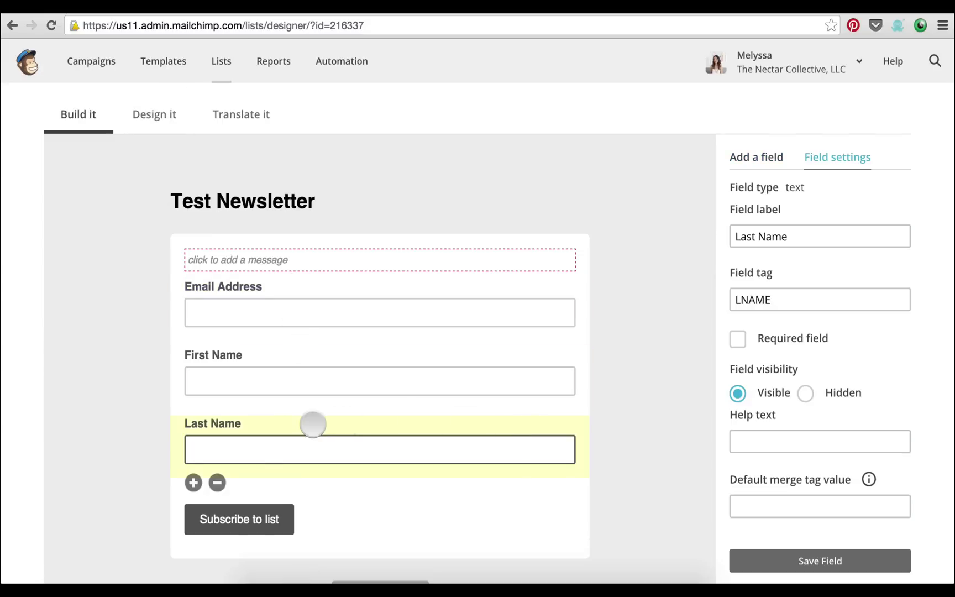
# Delete the Last Name field, typing DELETE to confirm the removal
pyautogui.click(215, 483)
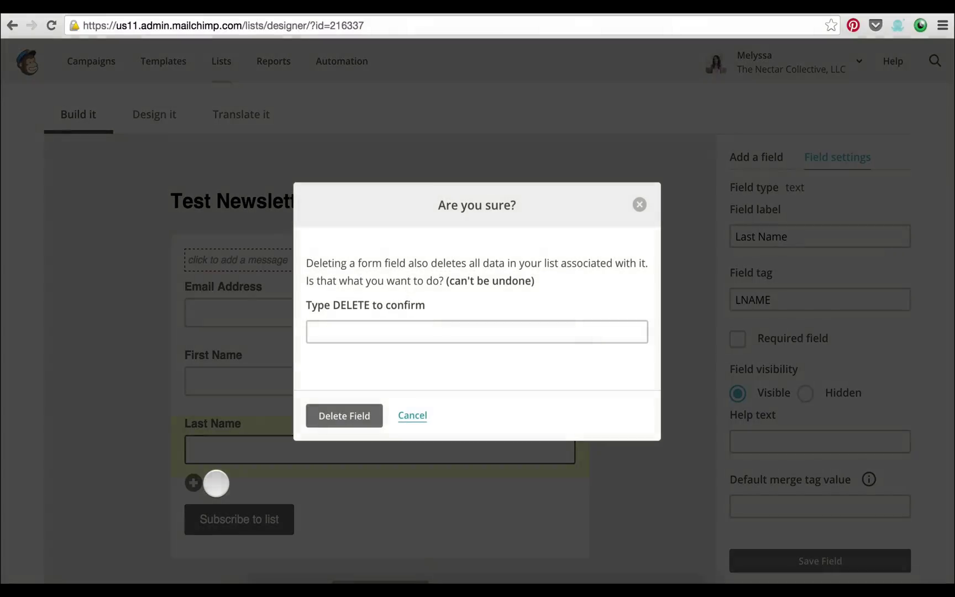
pyautogui.click(426, 331)
pyautogui.write('D')
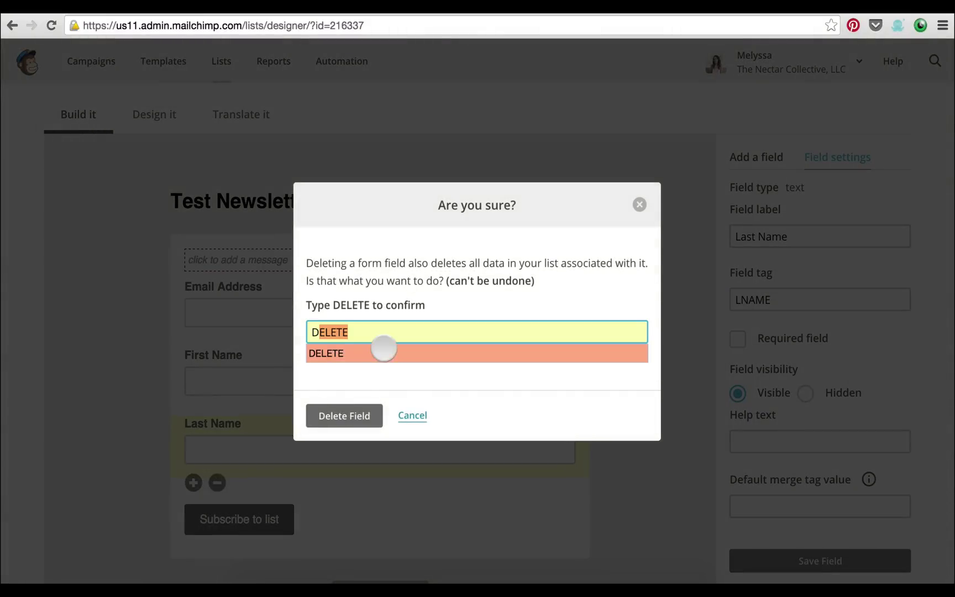
pyautogui.click(380, 353)
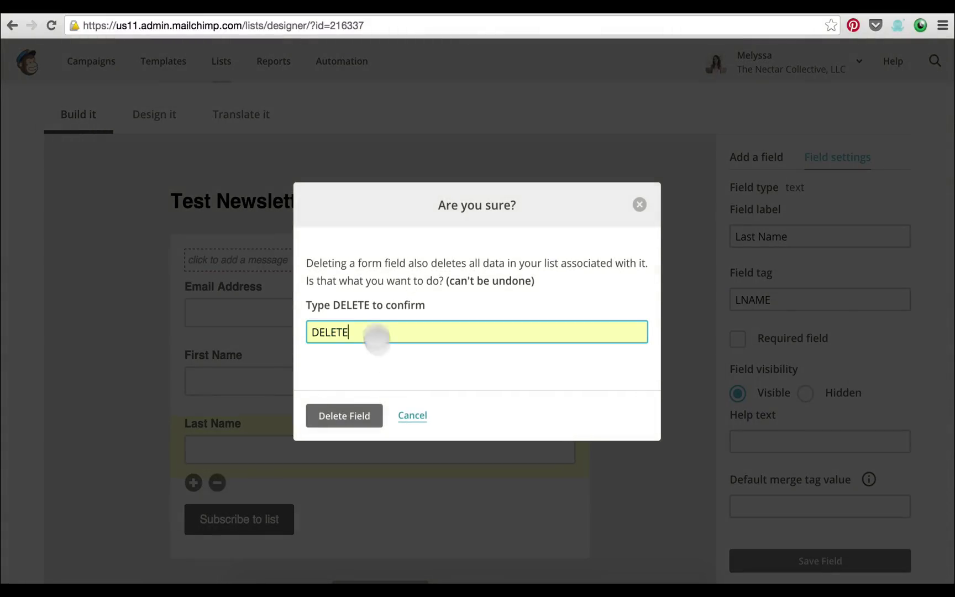
pyautogui.click(353, 416)
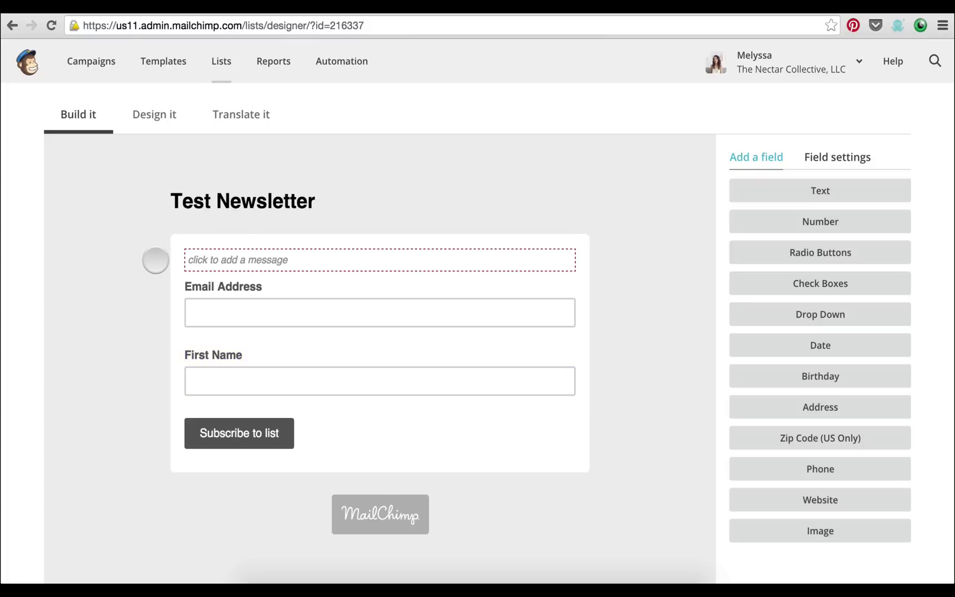
# On the Design it tab, change the Page Background from #eeeeee to pale pink #f2cbcb
pyautogui.click(157, 118)
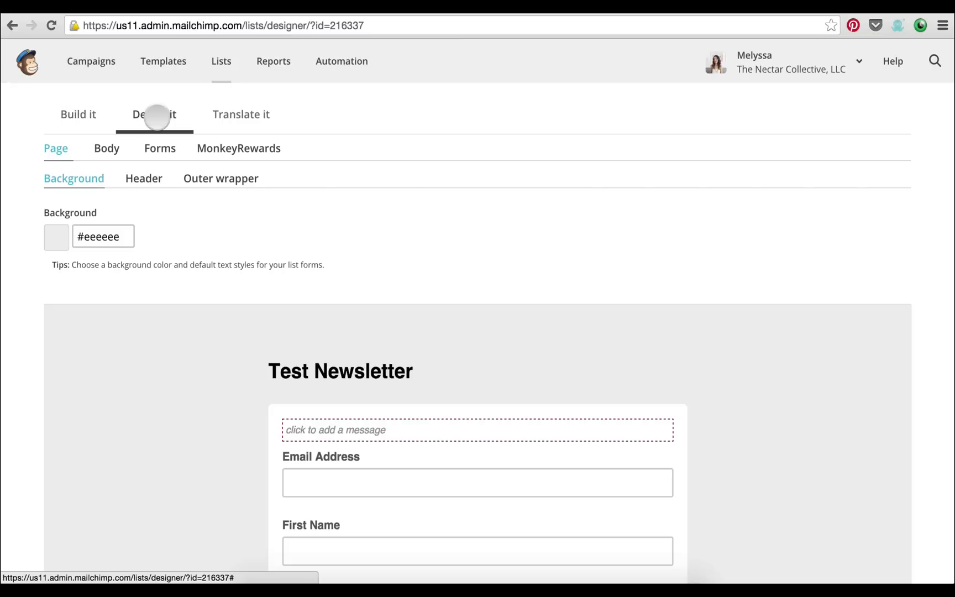
pyautogui.scroll(-7, 227, 227)
pyautogui.scroll(6, 227, 227)
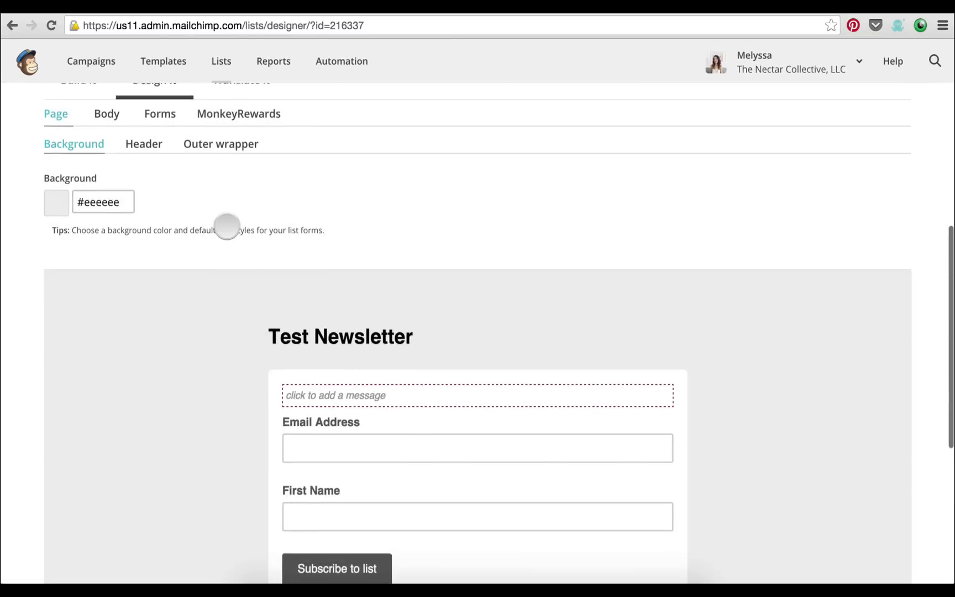
pyautogui.scroll(2, 227, 227)
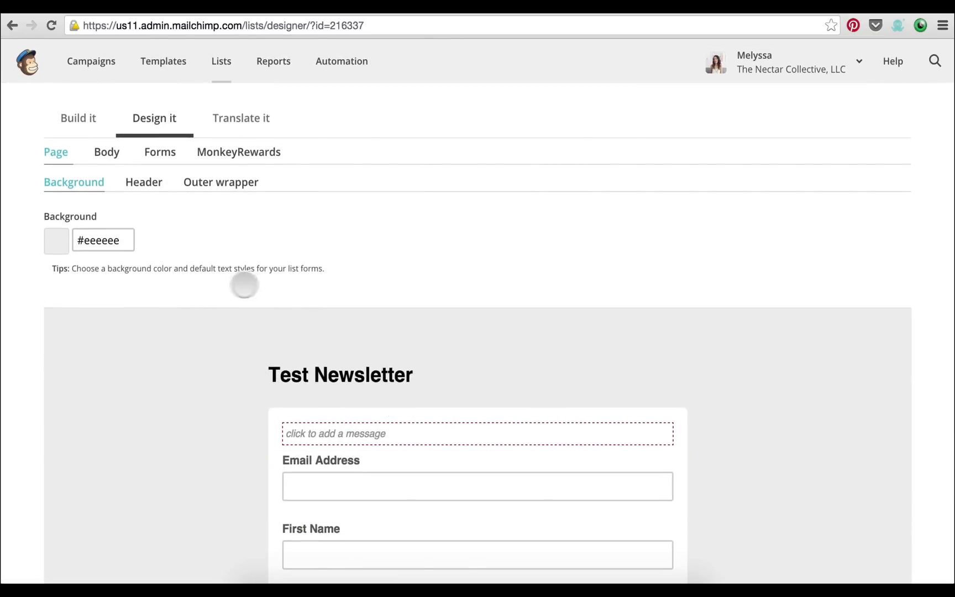
pyautogui.click(115, 241)
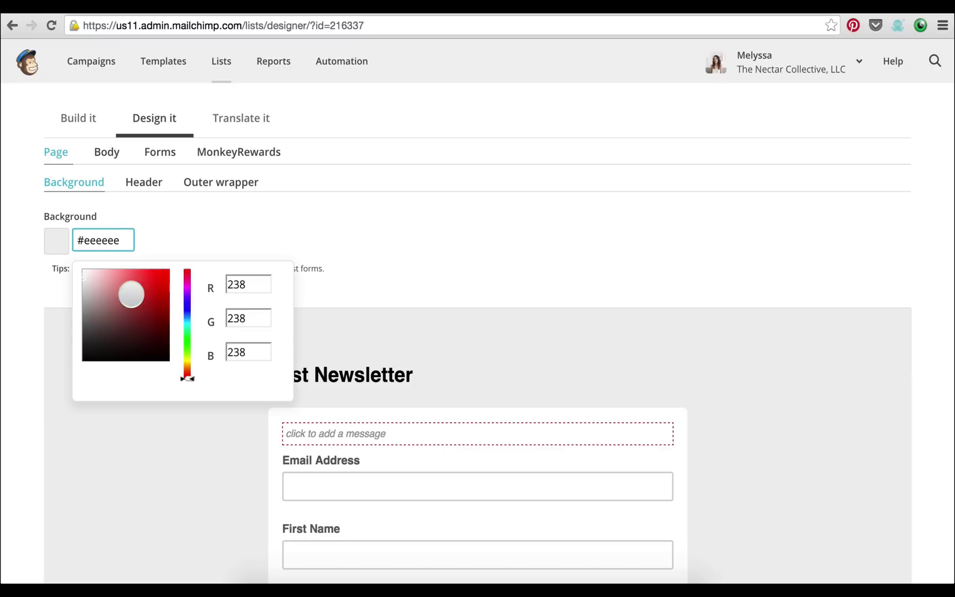
pyautogui.click(99, 275)
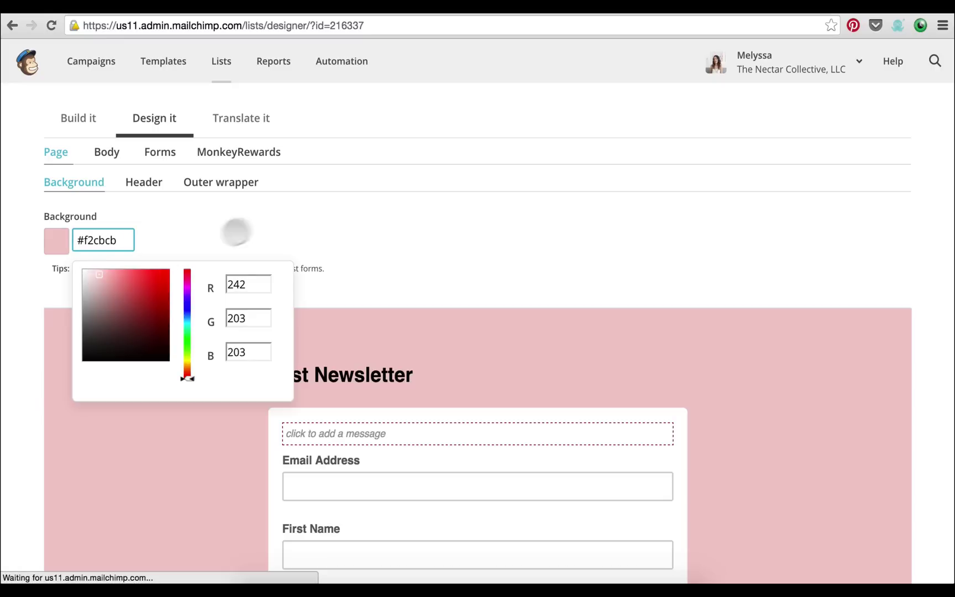
pyautogui.click(251, 217)
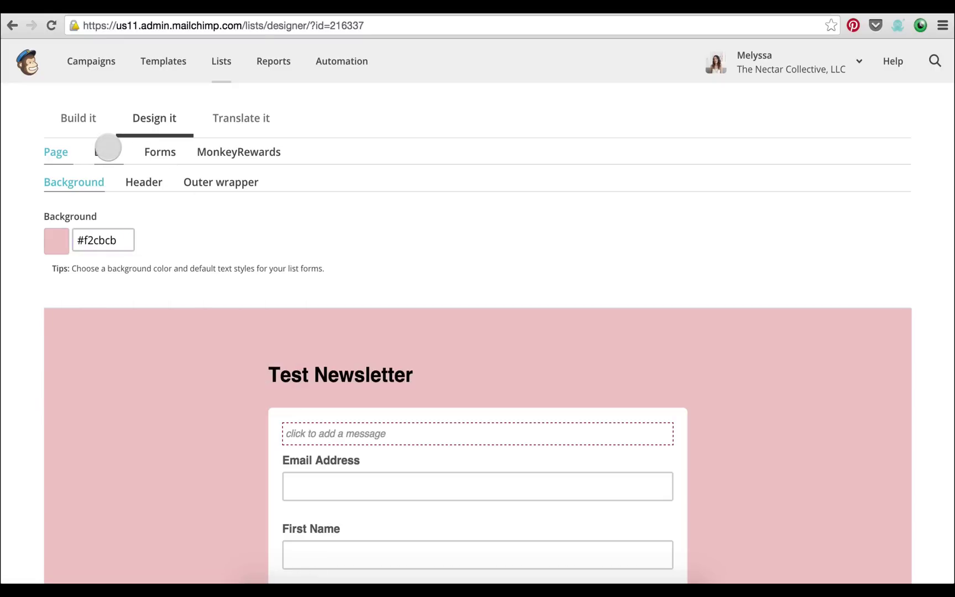
# Bring up the Body styling settings, then the Forms button and field settings
pyautogui.click(107, 149)
pyautogui.scroll(-5, 229, 264)
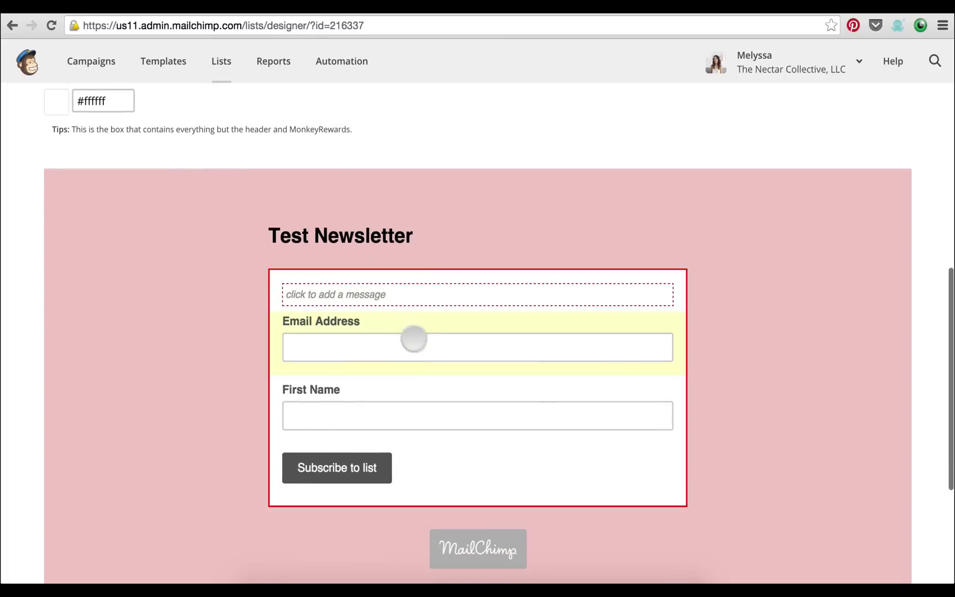
pyautogui.scroll(5, 213, 281)
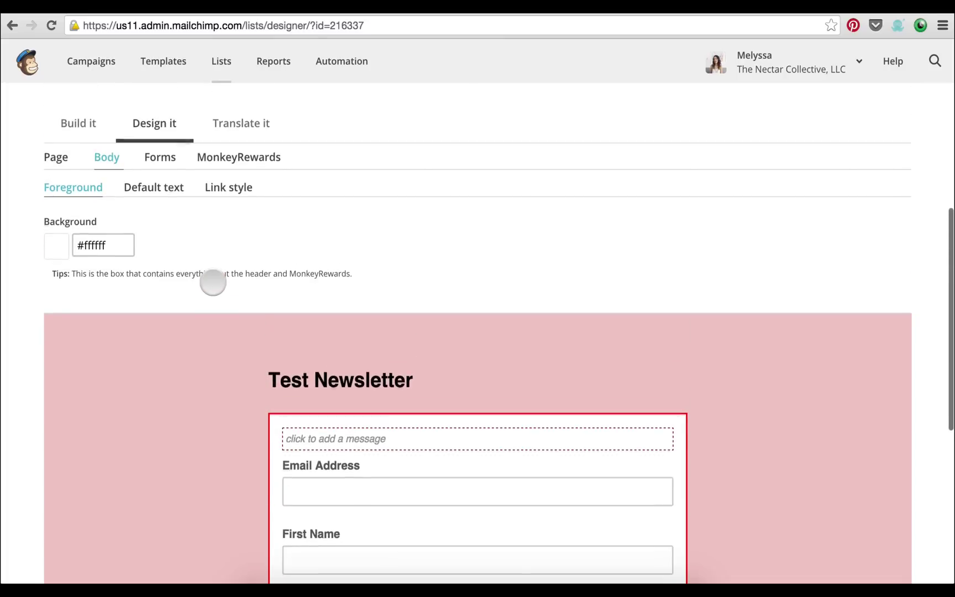
pyautogui.click(159, 158)
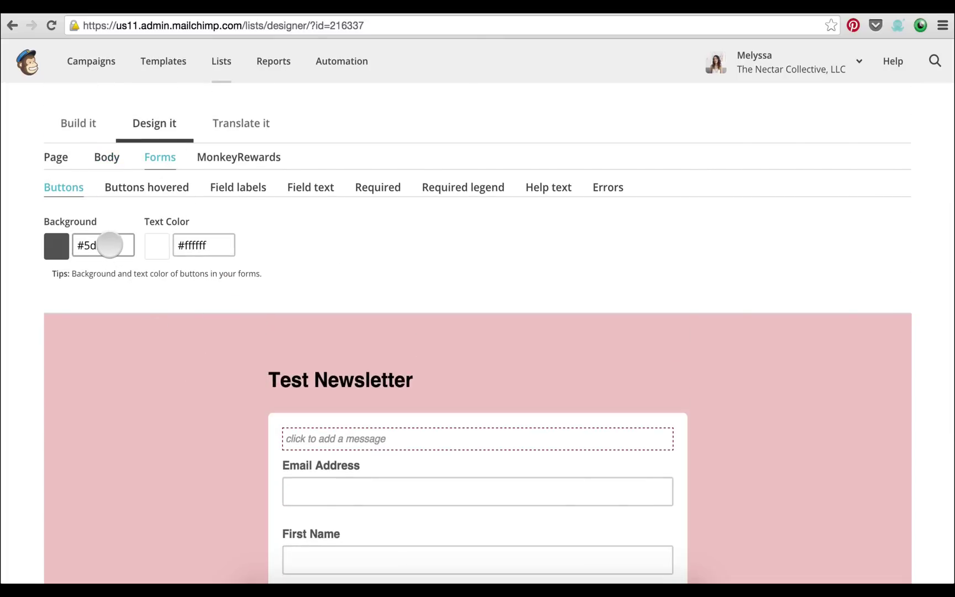
# Set the subscribe button's background colour to red #ea6565
pyautogui.scroll(-2, 269, 233)
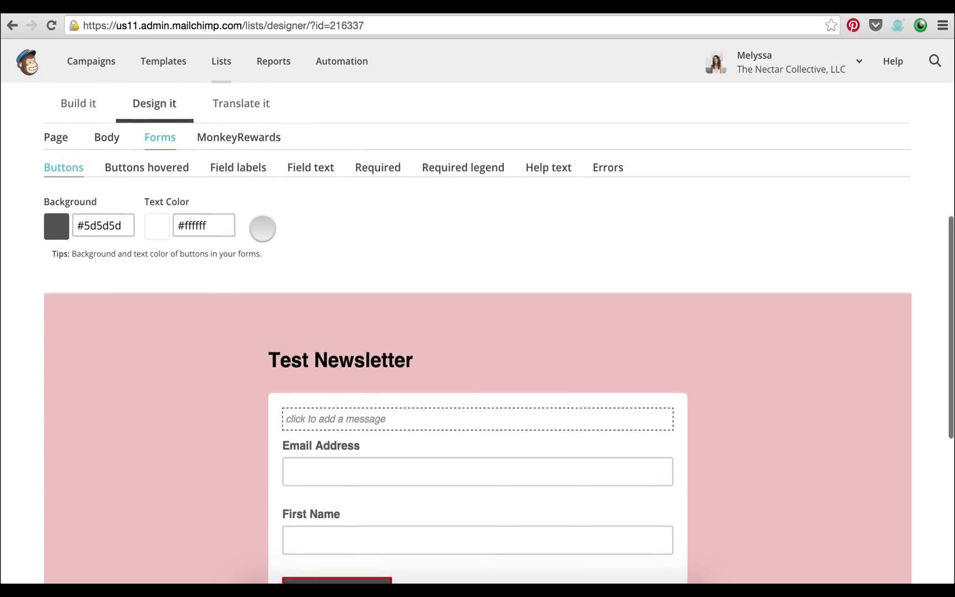
pyautogui.scroll(-3, 262, 229)
pyautogui.click(104, 158)
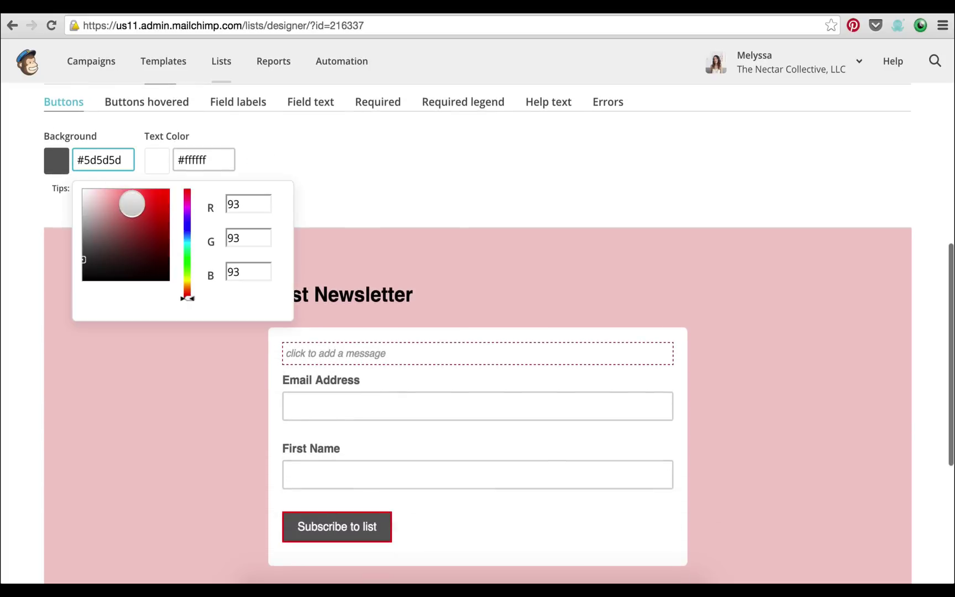
pyautogui.click(139, 189)
pyautogui.click(108, 158)
pyautogui.click(105, 146)
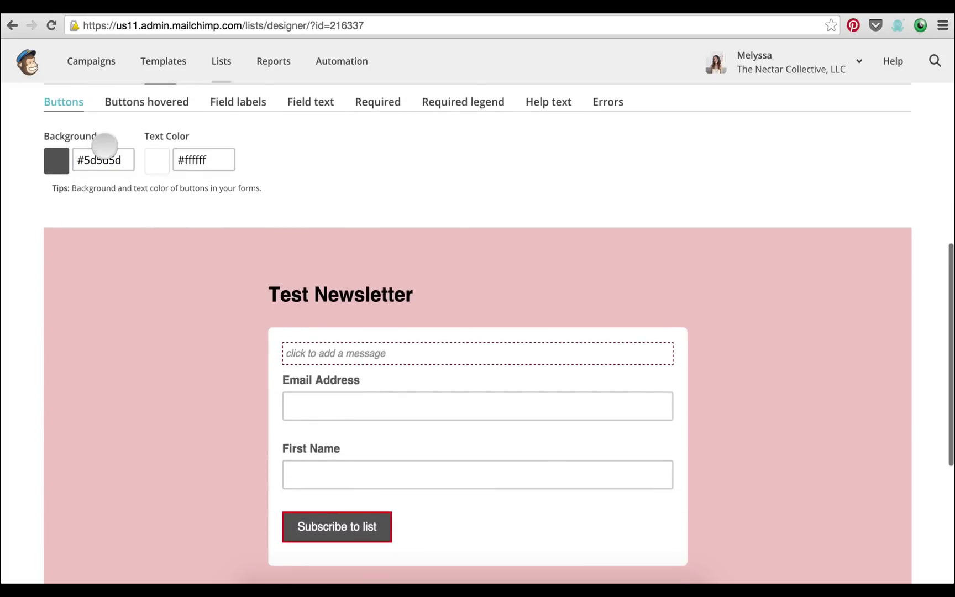
pyautogui.click(108, 160)
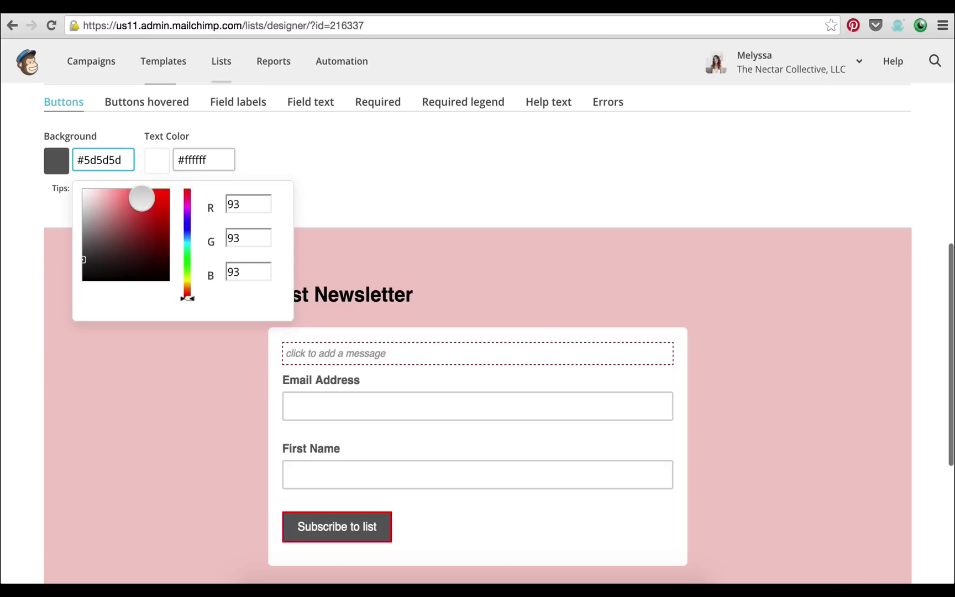
pyautogui.click(141, 198)
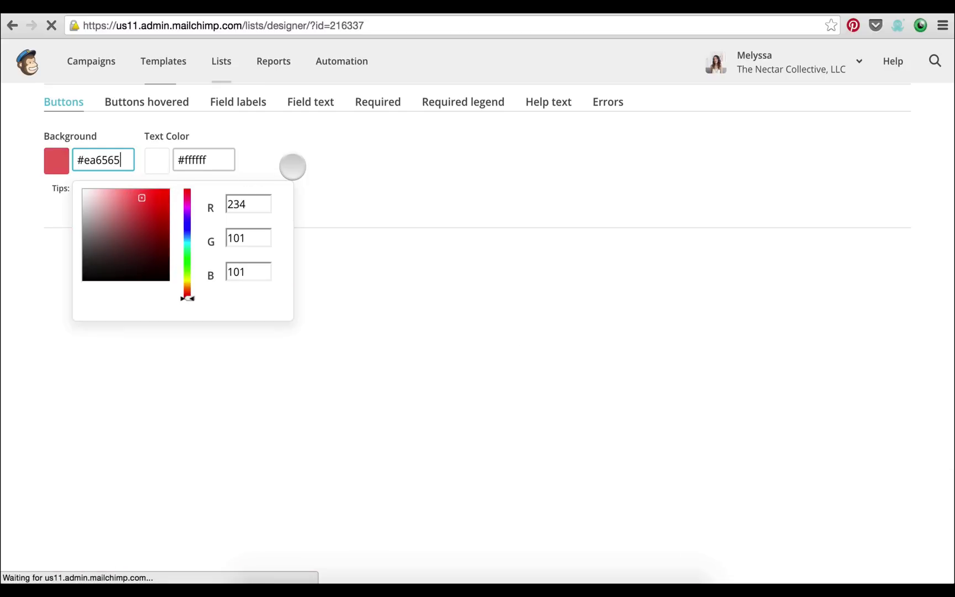
pyautogui.click(346, 246)
# Choose to use an image for the form header, bringing up the File Manager
pyautogui.scroll(-3, 267, 258)
pyautogui.scroll(6, 268, 258)
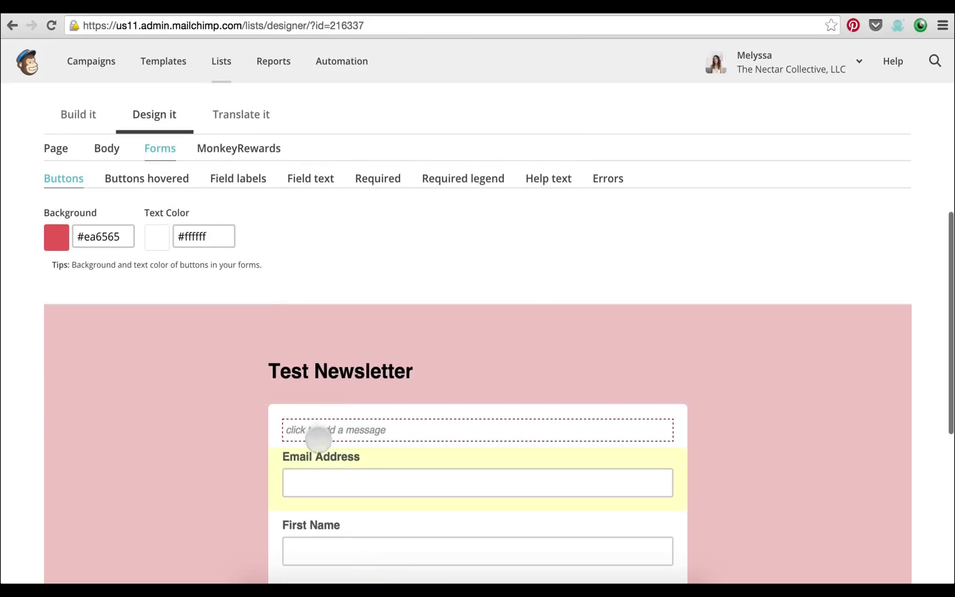
pyautogui.scroll(-2, 303, 209)
pyautogui.scroll(4, 301, 215)
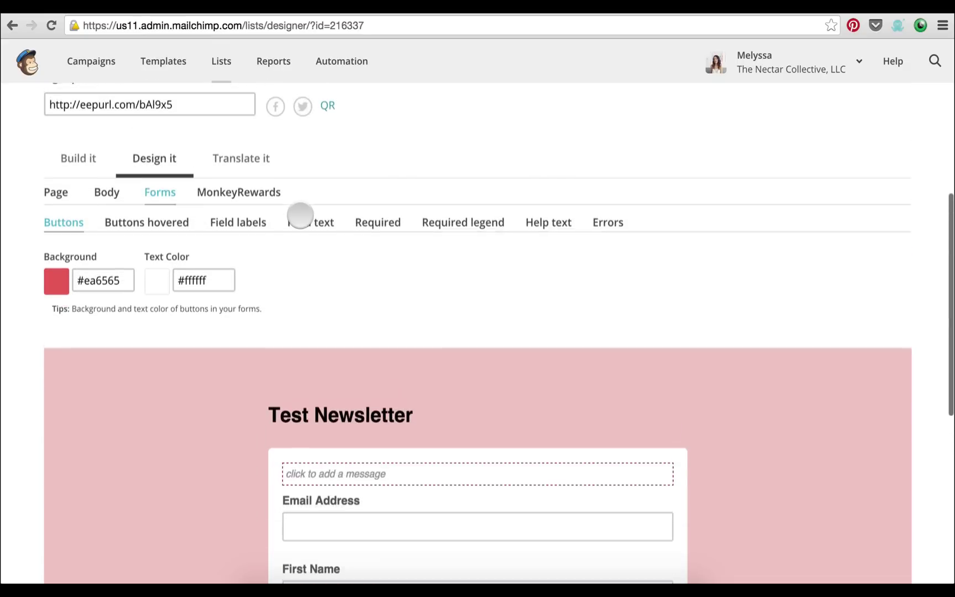
pyautogui.moveTo(320, 425)
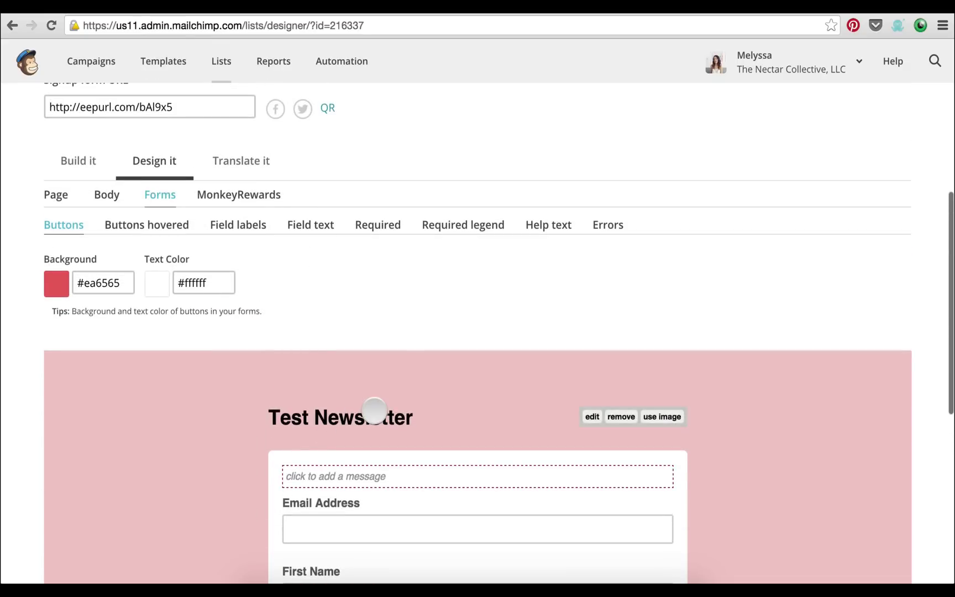
pyautogui.scroll(-1, 316, 419)
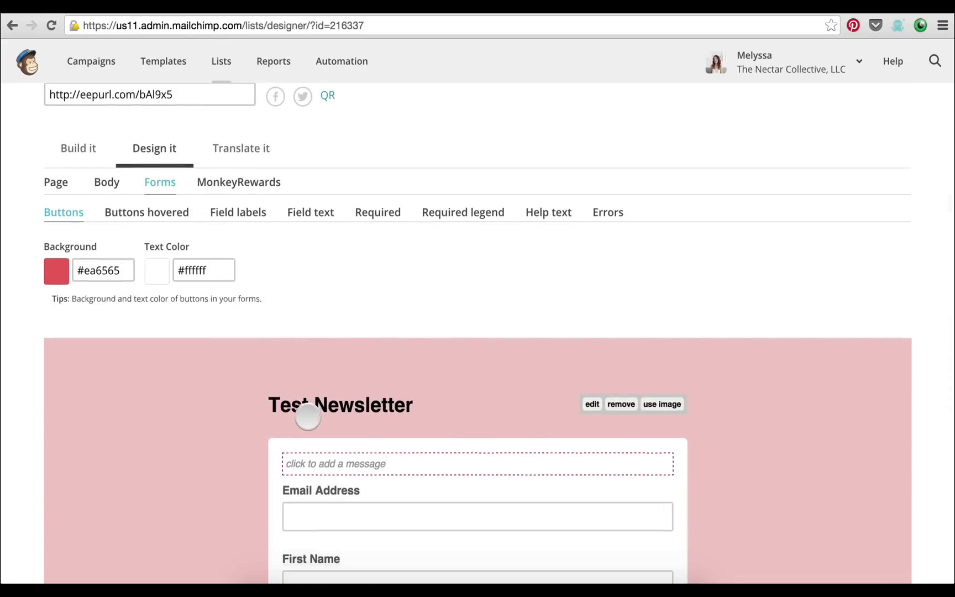
pyautogui.scroll(-5, 308, 417)
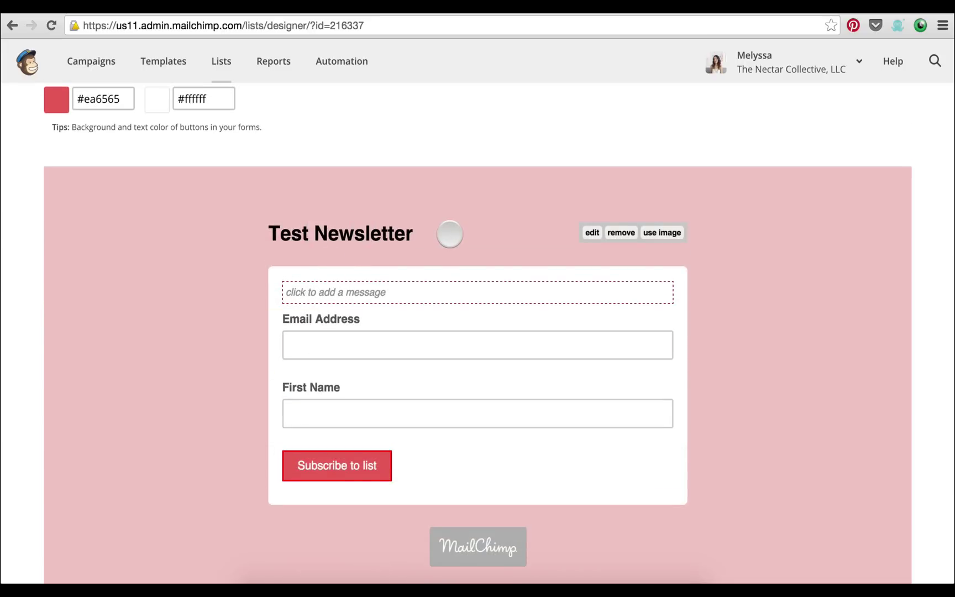
pyautogui.click(662, 232)
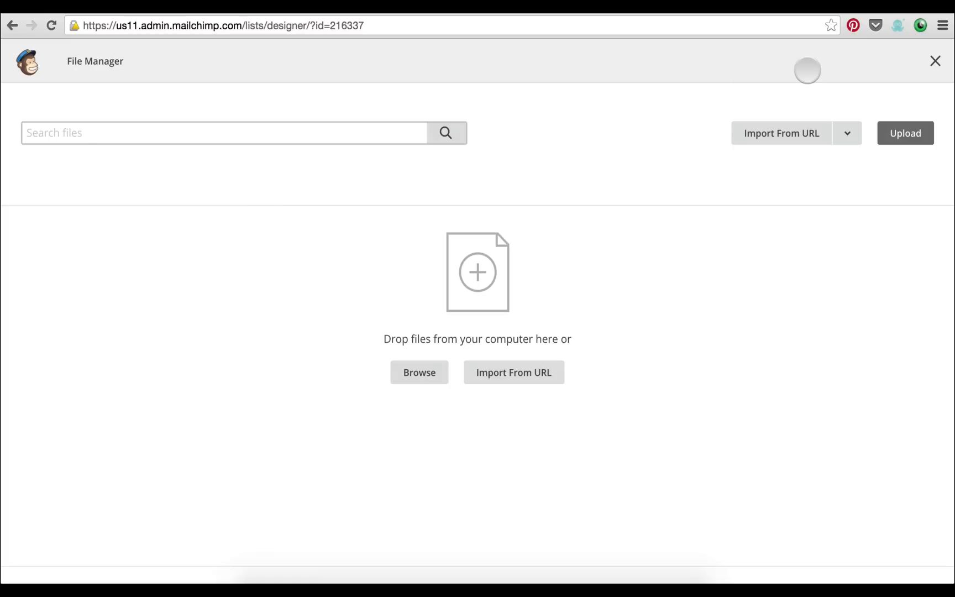
# Close the empty File Manager and scroll back up to the Create Forms section
pyautogui.click(938, 60)
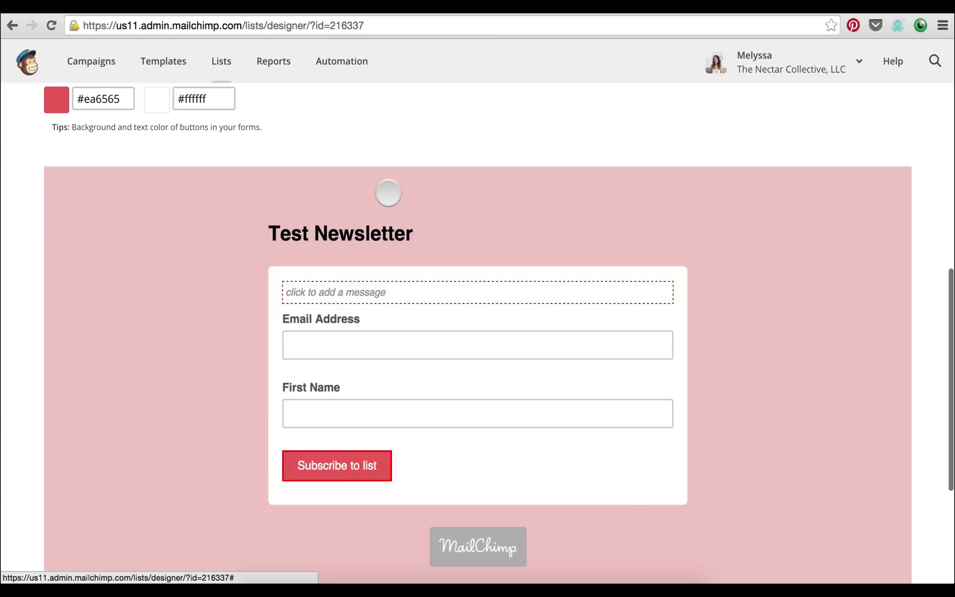
pyautogui.scroll(3, 420, 265)
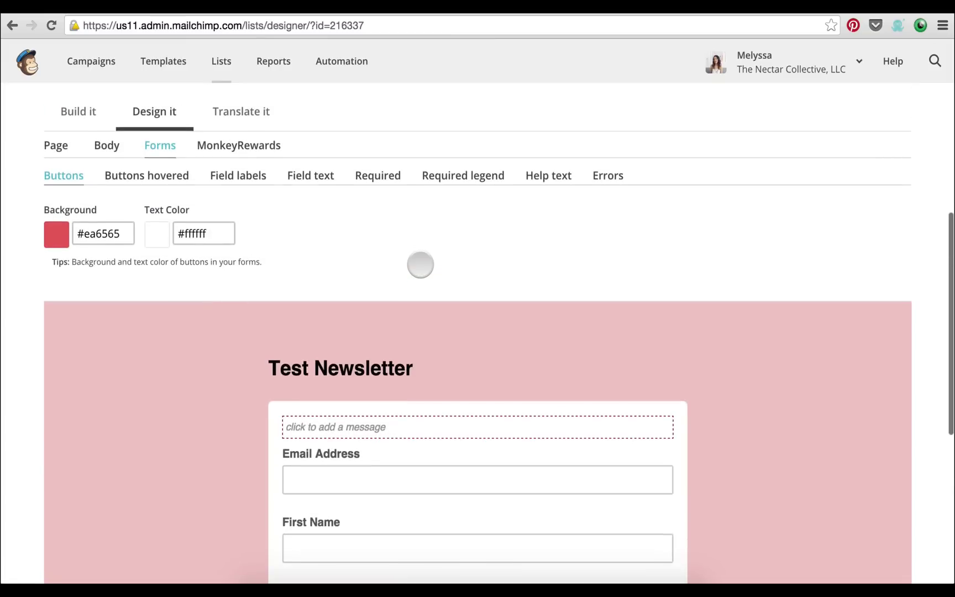
pyautogui.scroll(3, 420, 265)
pyautogui.scroll(4, 420, 265)
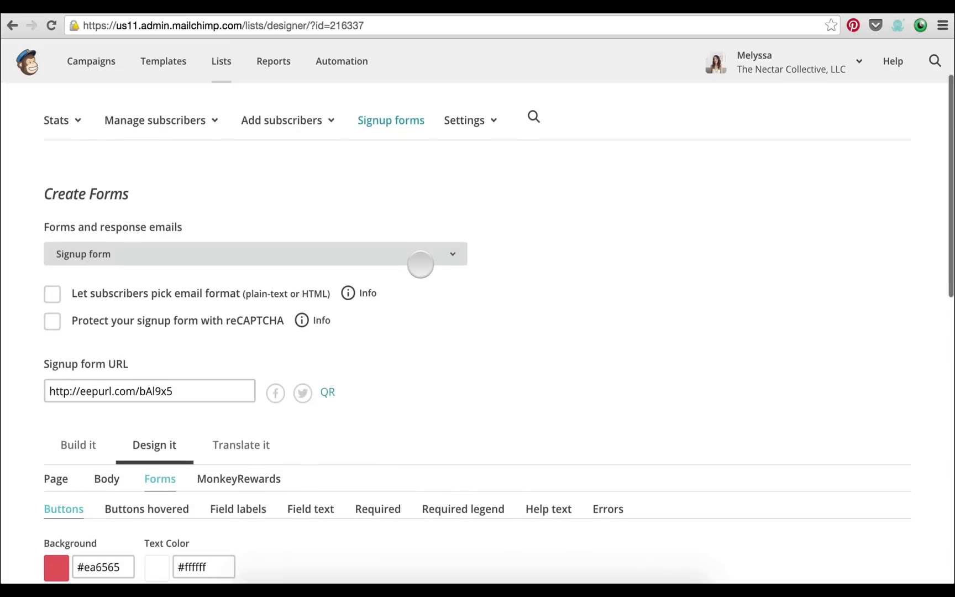
pyautogui.scroll(-2, 421, 265)
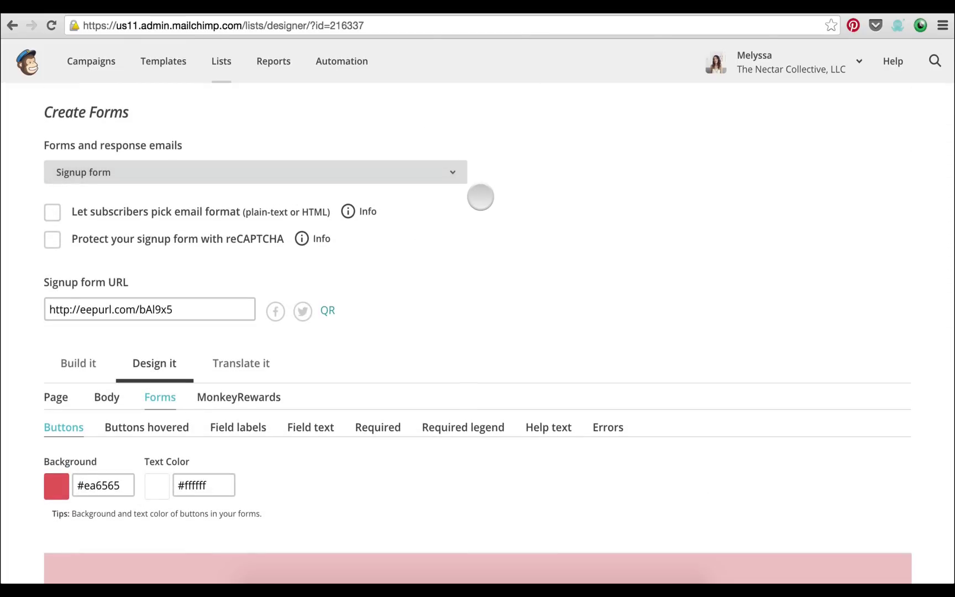
pyautogui.scroll(-2, 480, 198)
pyautogui.scroll(2, 480, 197)
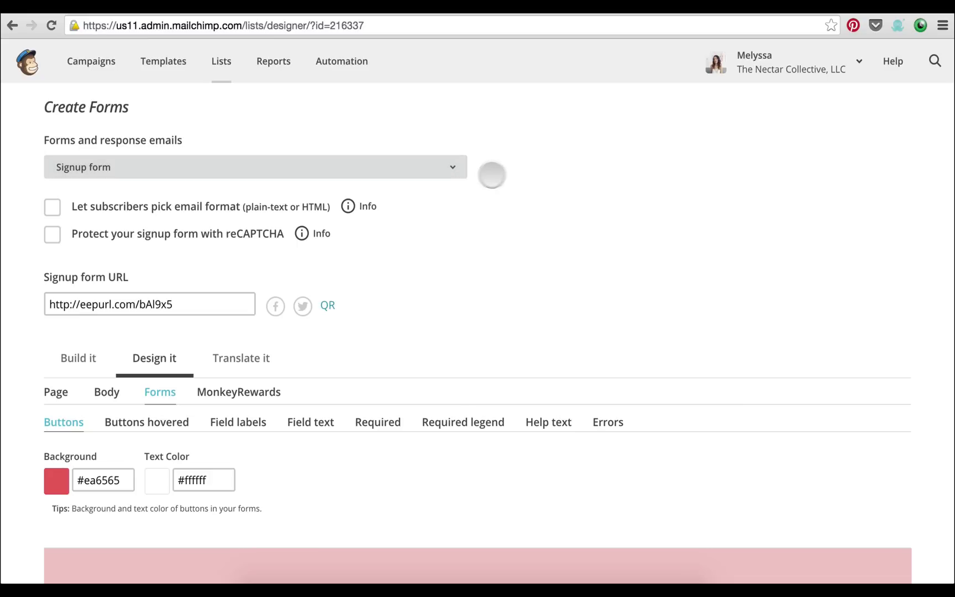
# Switch the form type to Final "welcome" email and scroll to its Subscription Confirmed preview
pyautogui.click(449, 169)
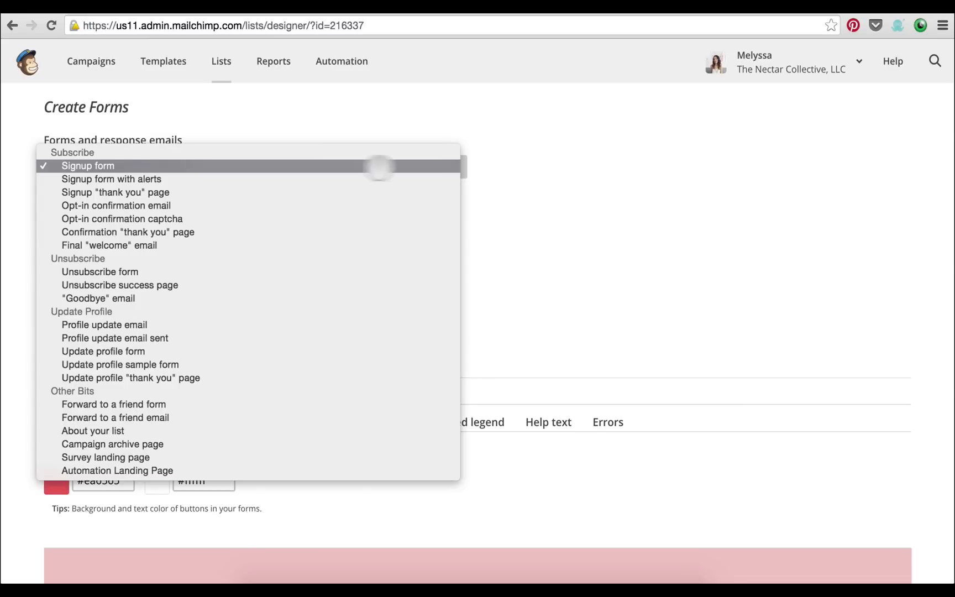
pyautogui.click(526, 144)
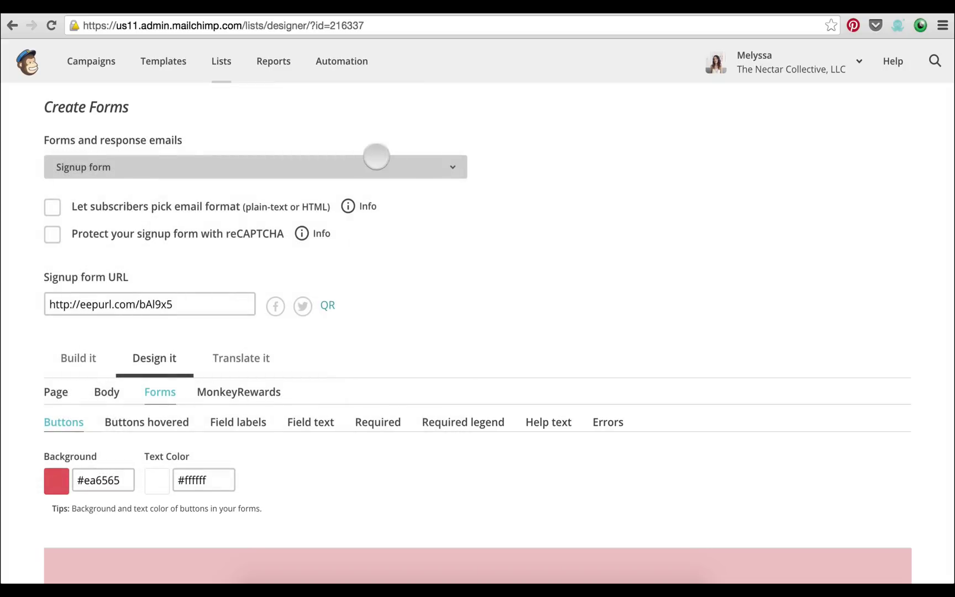
pyautogui.scroll(1, 266, 155)
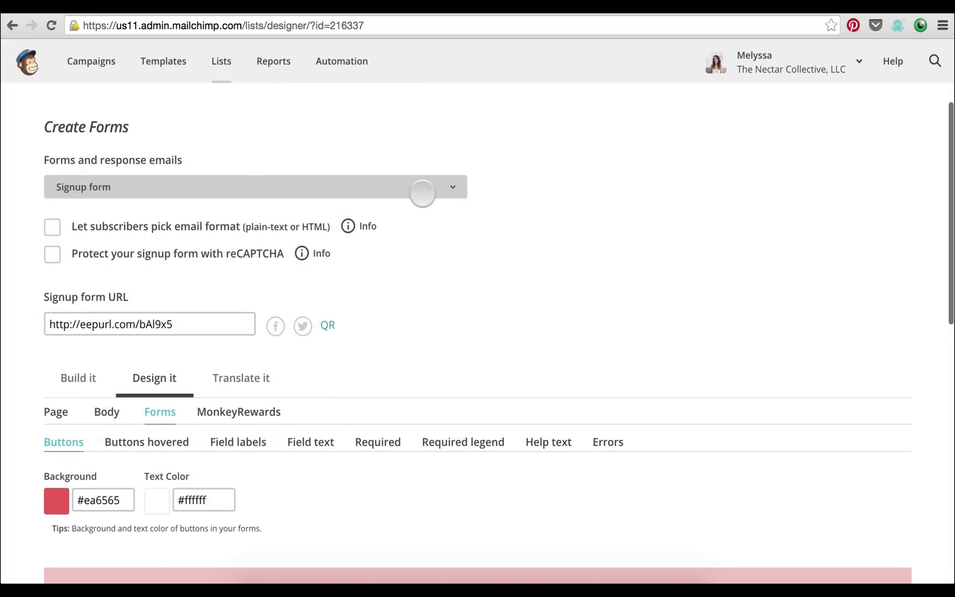
pyautogui.click(424, 190)
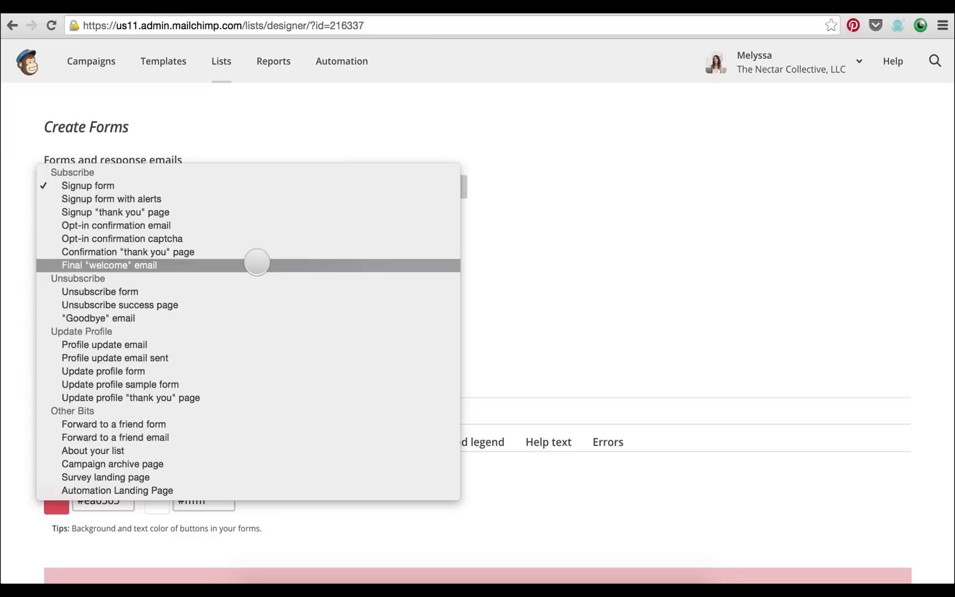
pyautogui.click(258, 264)
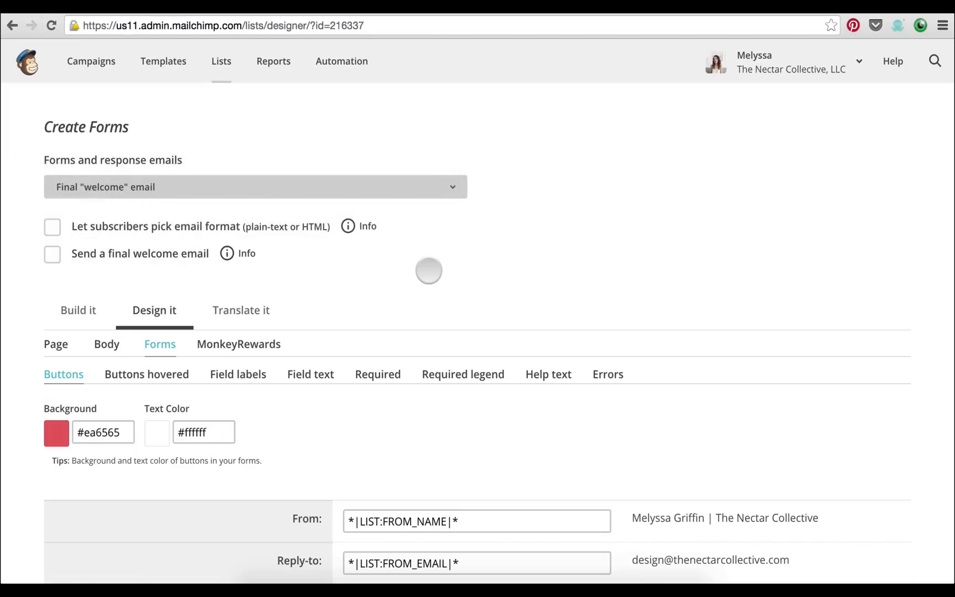
pyautogui.scroll(-3, 420, 249)
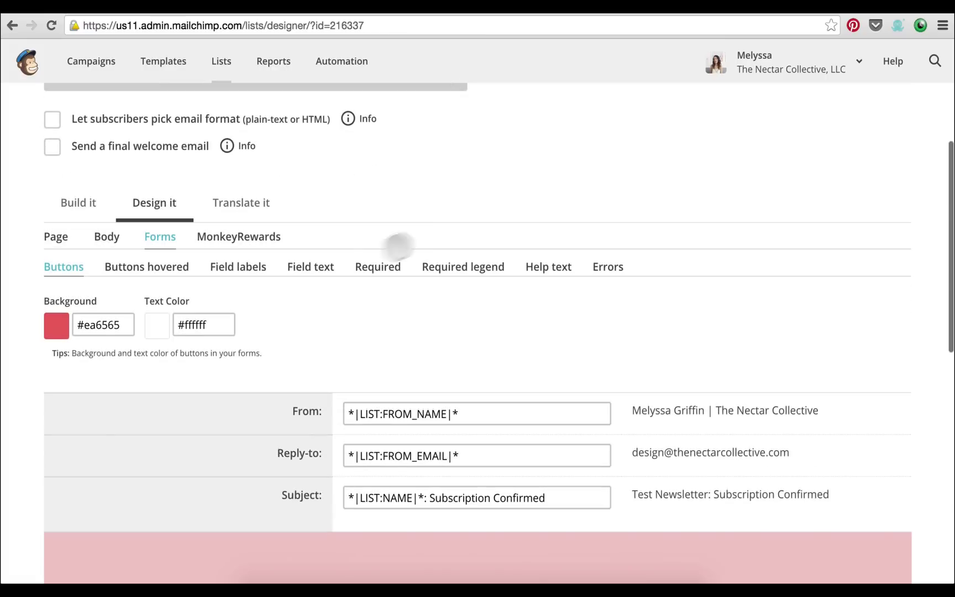
pyautogui.scroll(-1, 337, 264)
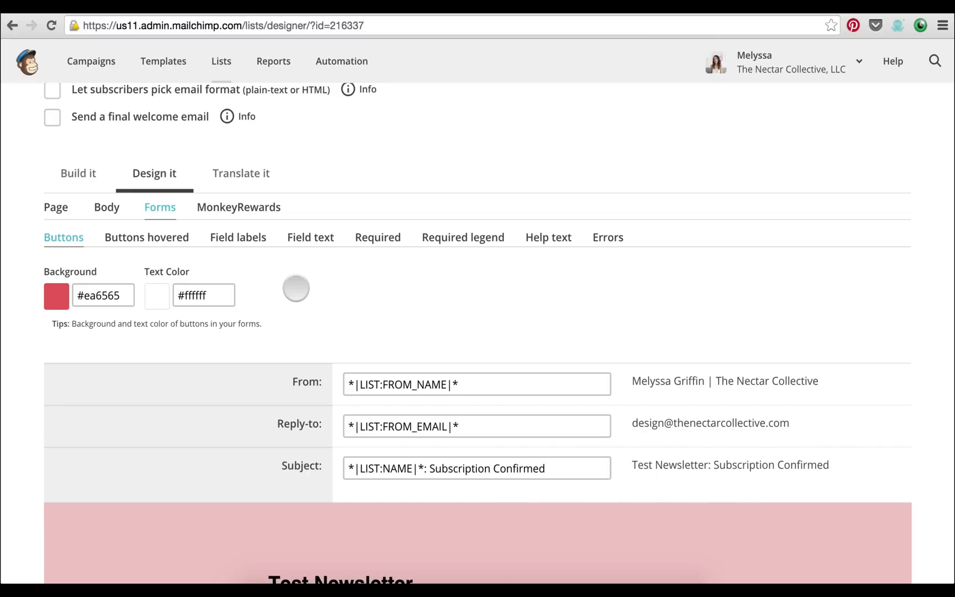
pyautogui.scroll(-3, 295, 288)
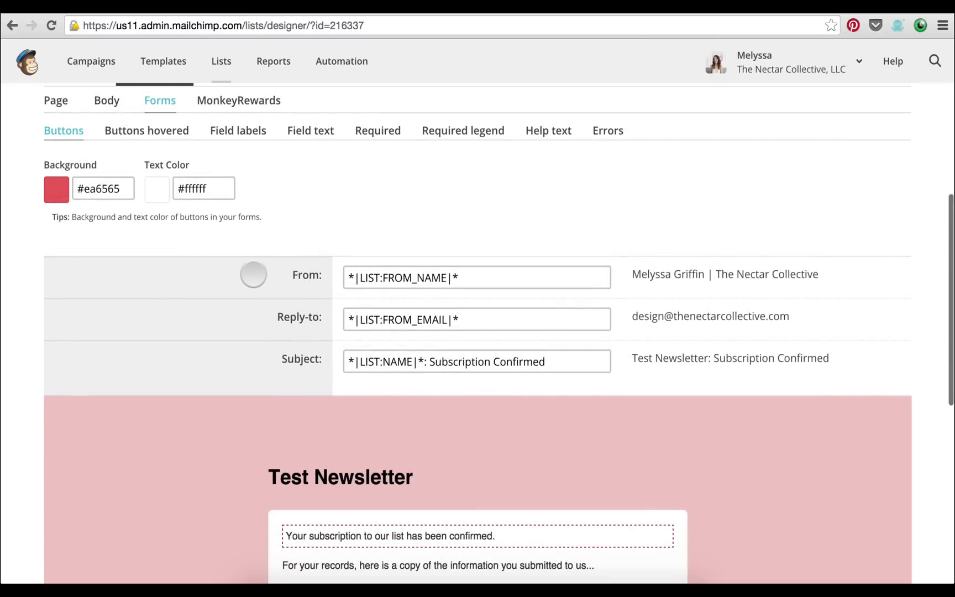
pyautogui.scroll(-4, 254, 274)
pyautogui.scroll(-2, 217, 269)
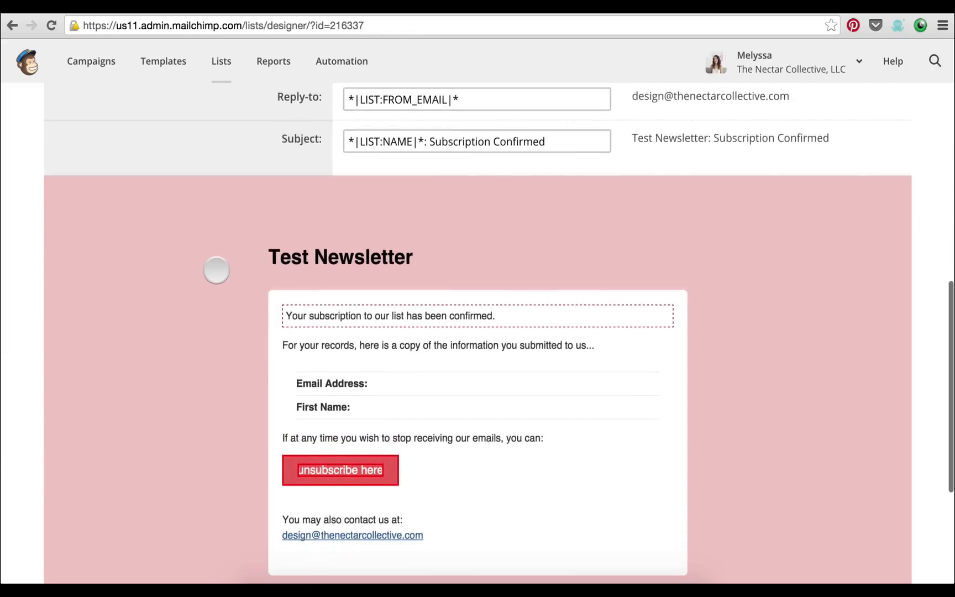
pyautogui.scroll(-2, 216, 270)
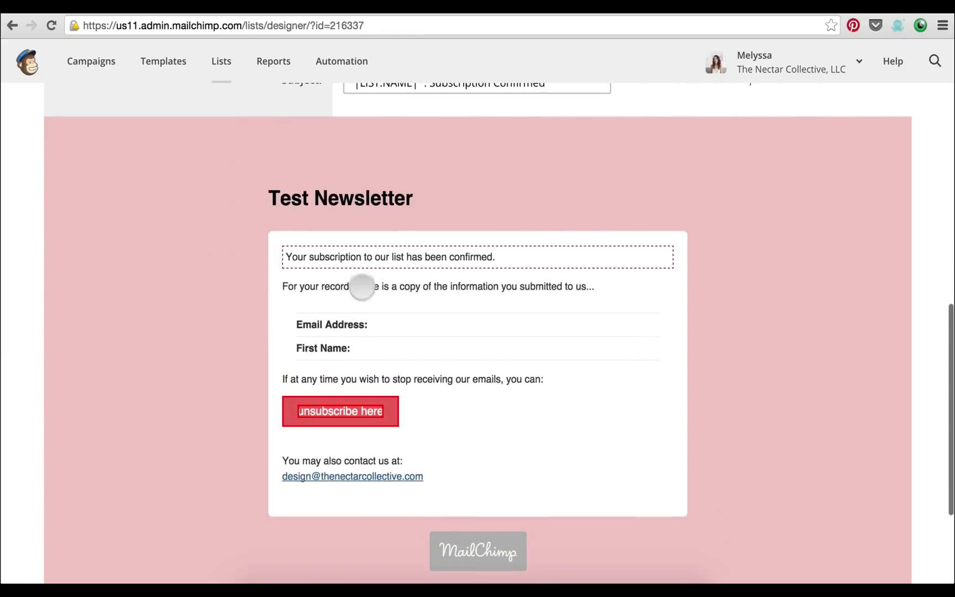
# Replace the confirmation message with "Hey you're awesome. Here's a link to your free PDF about how to style your dog."
pyautogui.click(358, 257)
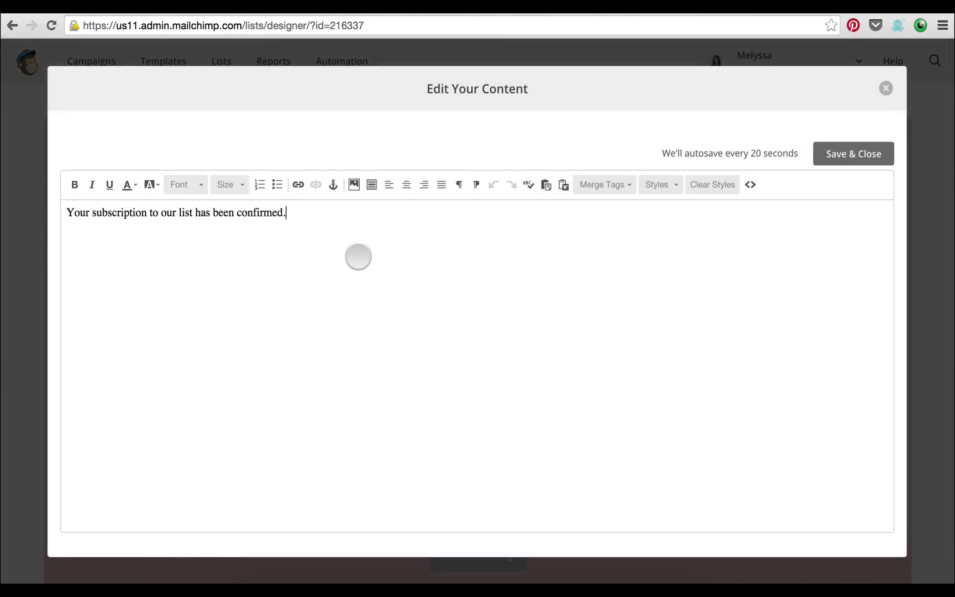
pyautogui.tripleClick(64, 213)
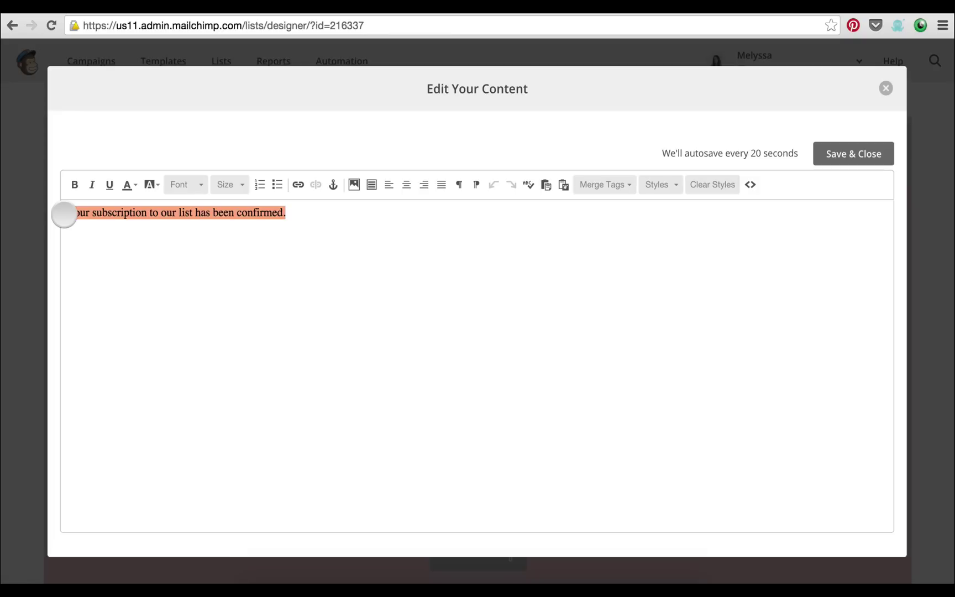
pyautogui.write('H')
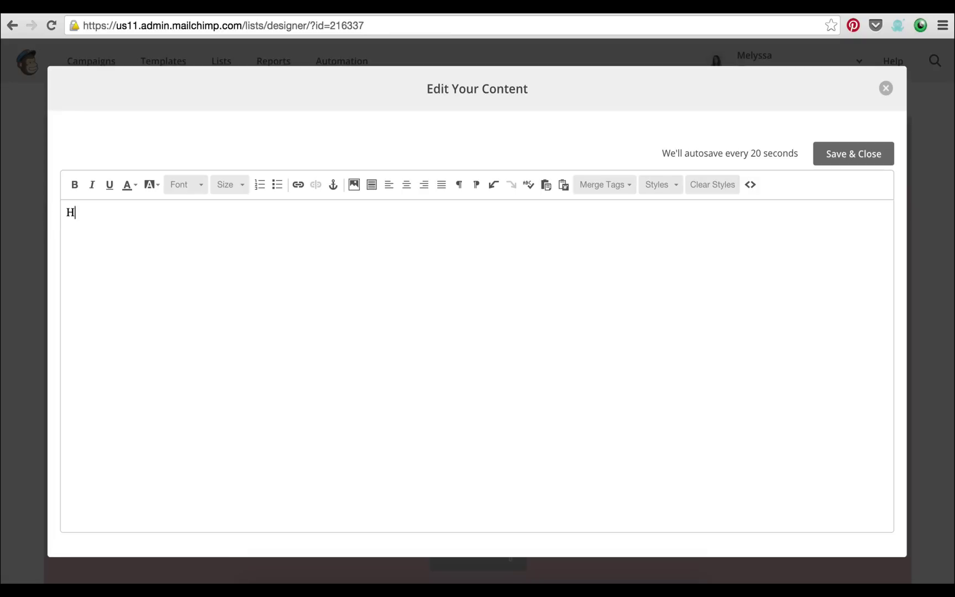
pyautogui.write("ey you're awesome. Heres")
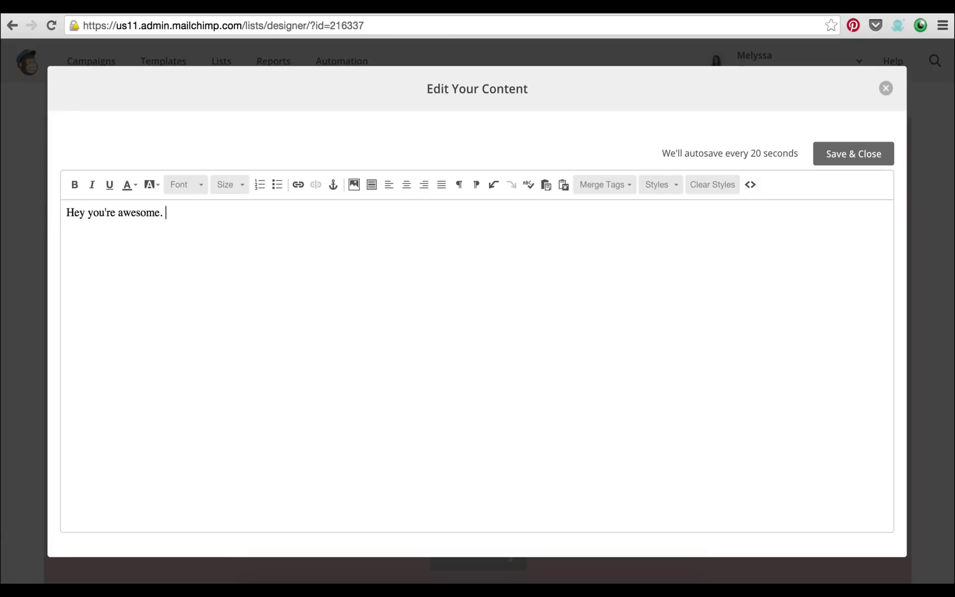
pyautogui.press('BackSpace')
pyautogui.press('BackSpace')
pyautogui.write("'s a link to your free ")
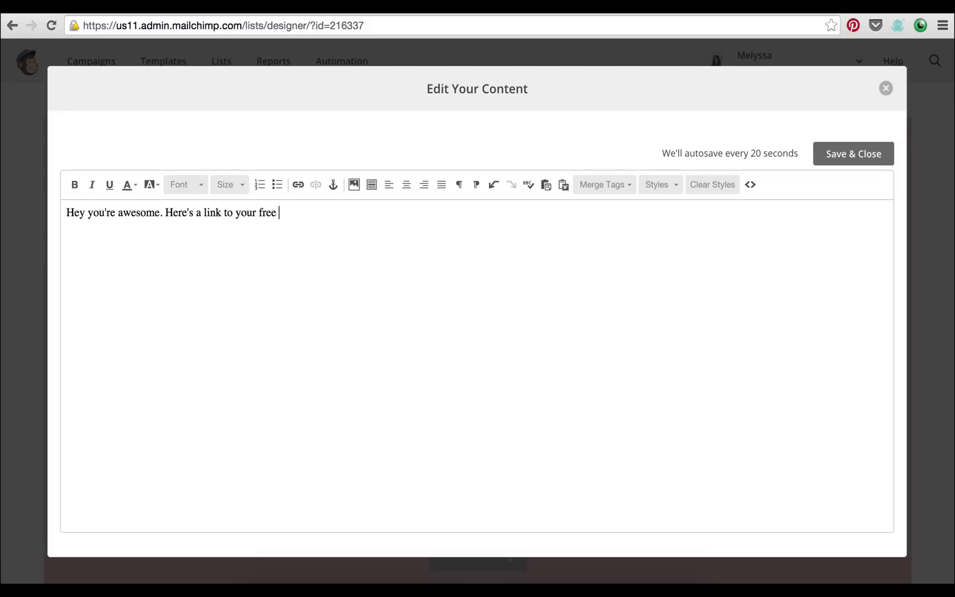
pyautogui.write('PDF about how to ')
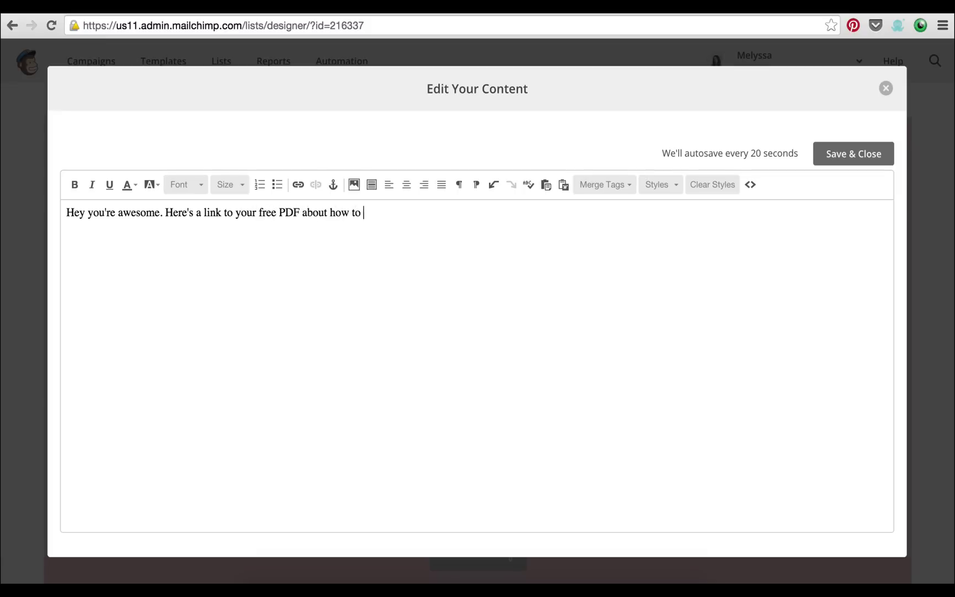
pyautogui.write('style your dog.')
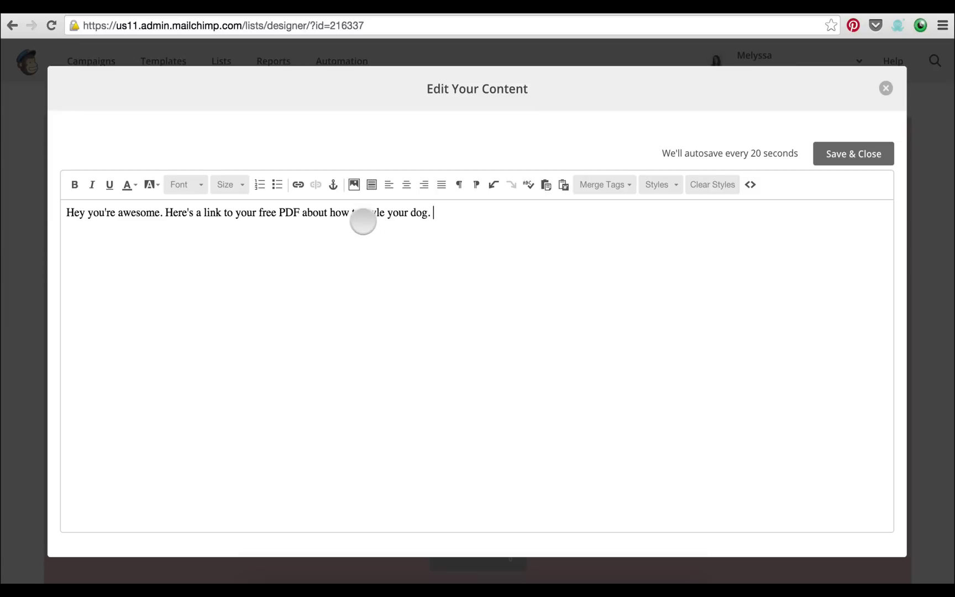
# Select the free-PDF phrase and start inserting a link, then cancel without adding one
pyautogui.moveTo(205, 216); pyautogui.dragTo(429, 213)
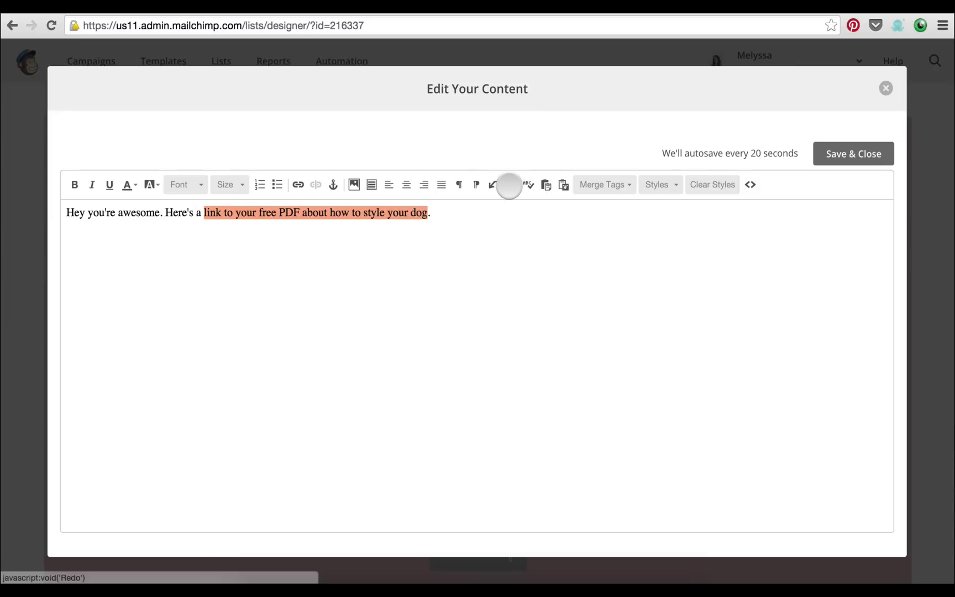
pyautogui.click(297, 184)
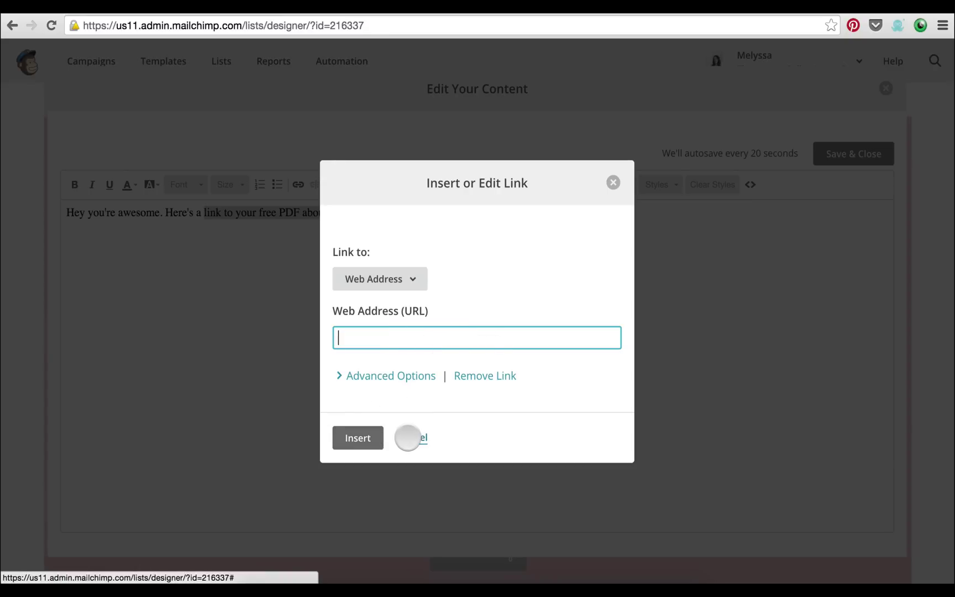
pyautogui.click(407, 438)
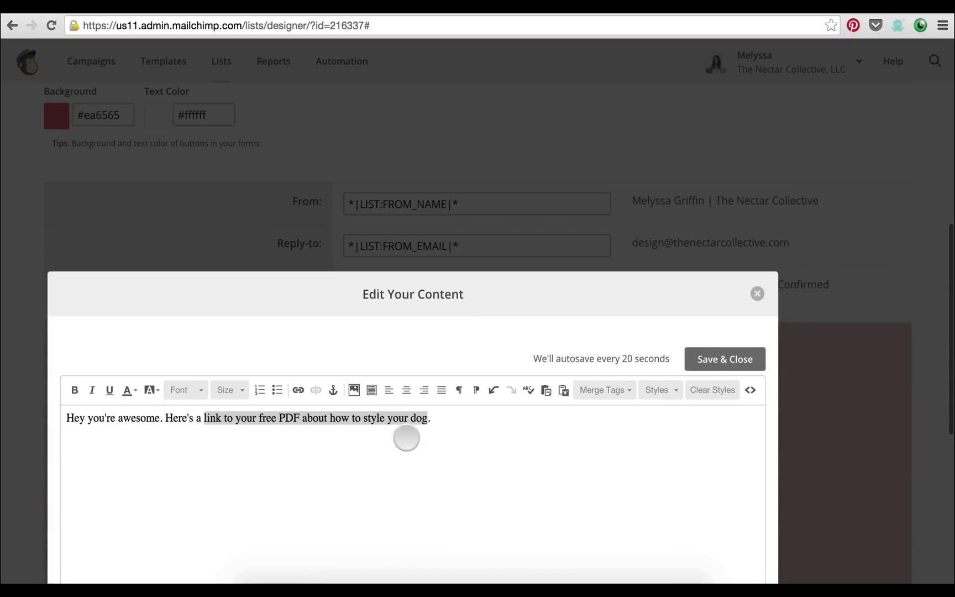
pyautogui.click(404, 430)
pyautogui.scroll(-1, 405, 430)
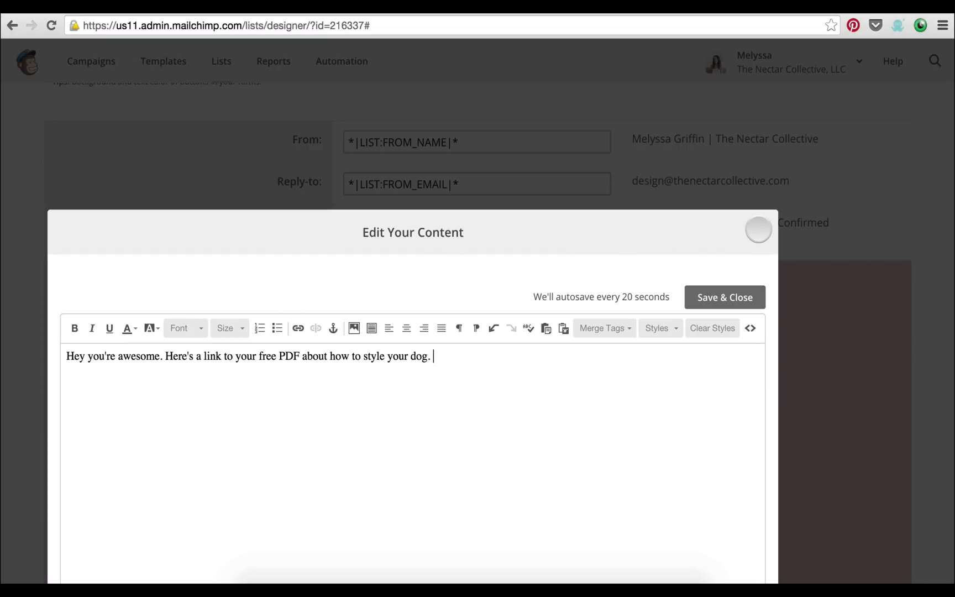
# Close the content editor and review the welcome email's current subject preview
pyautogui.click(758, 228)
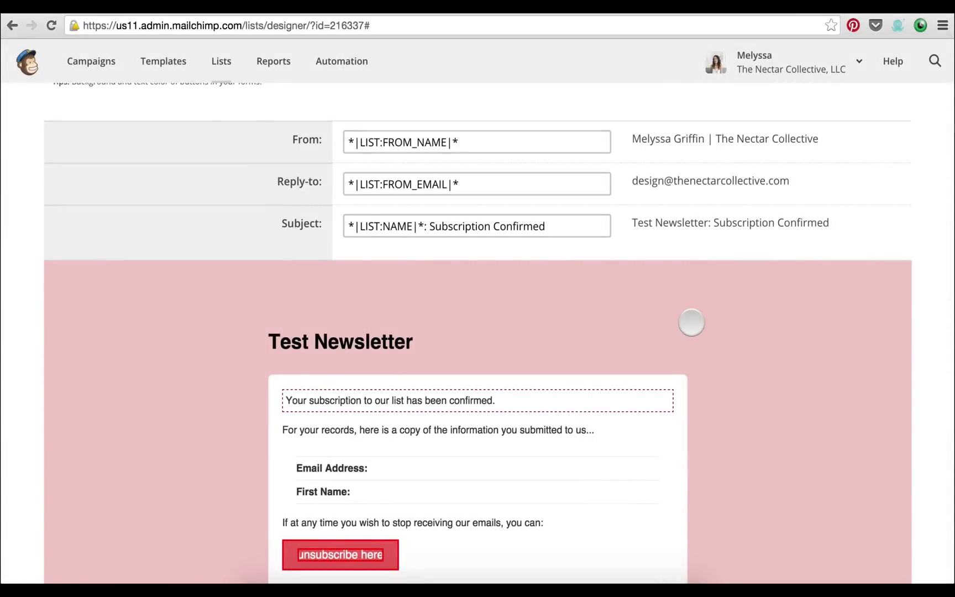
pyautogui.scroll(-4, 691, 323)
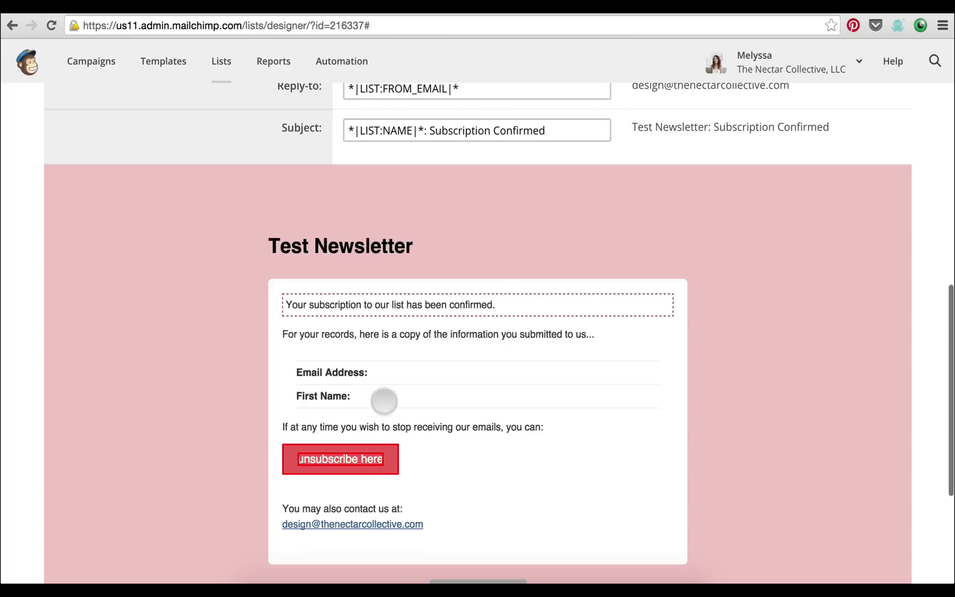
pyautogui.scroll(-1, 428, 430)
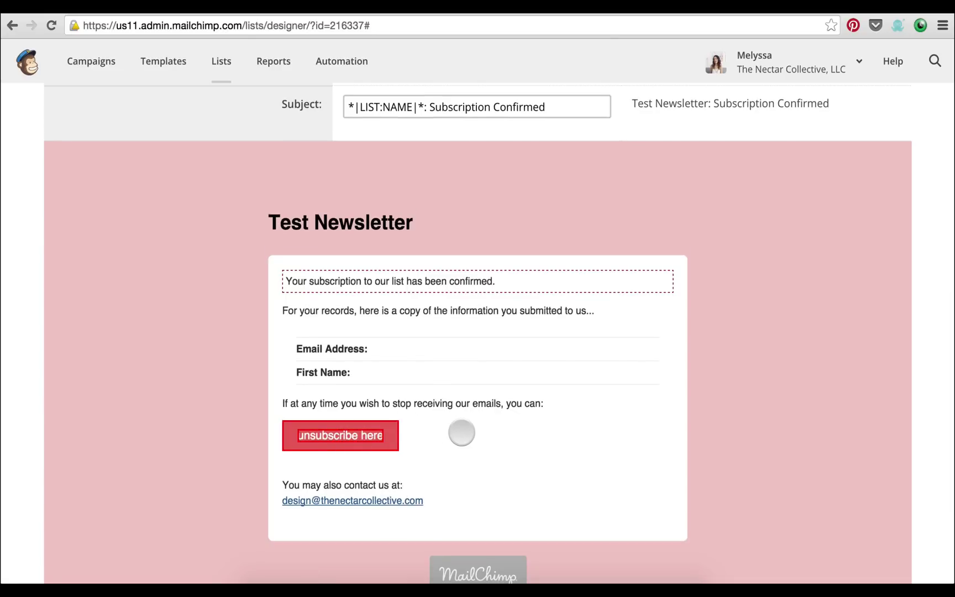
pyautogui.scroll(-5, 461, 432)
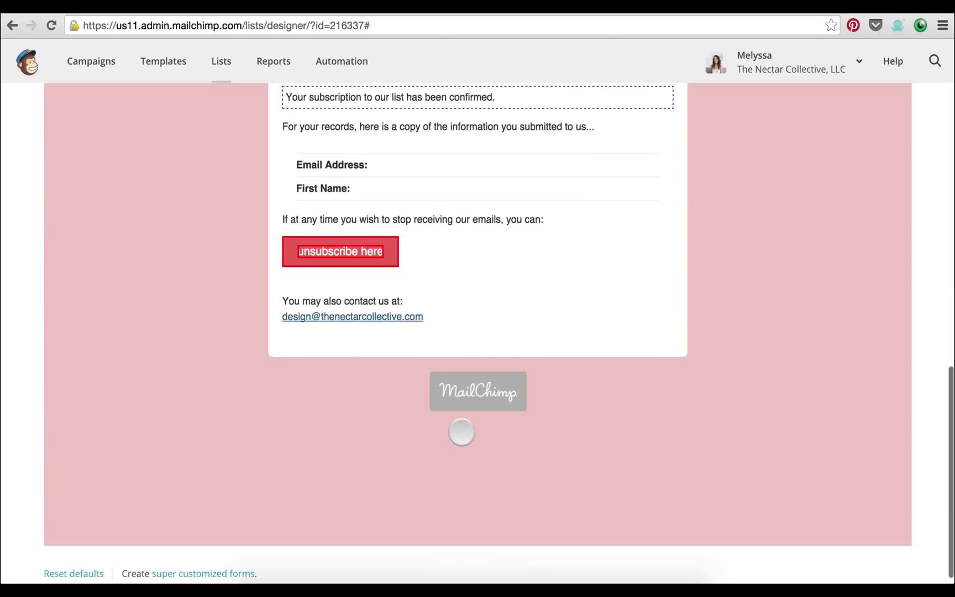
pyautogui.scroll(5, 476, 332)
pyautogui.scroll(5, 474, 288)
pyautogui.scroll(-4, 475, 288)
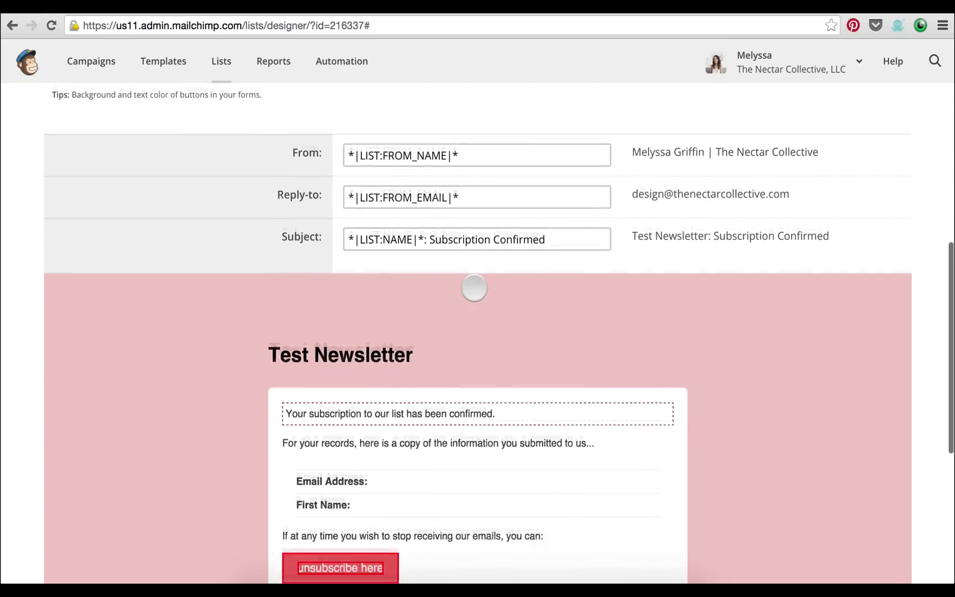
pyautogui.scroll(2, 474, 288)
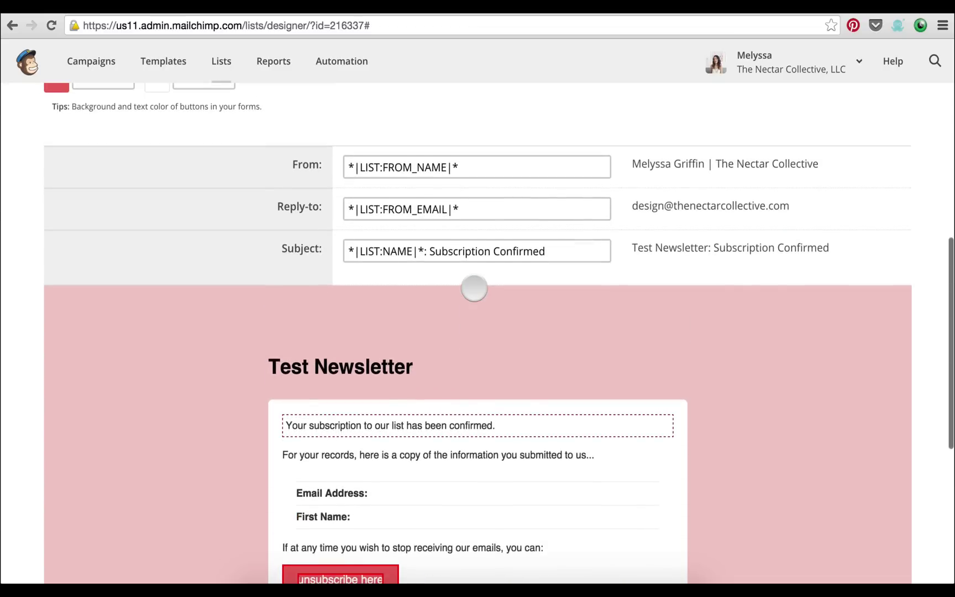
pyautogui.scroll(4, 474, 288)
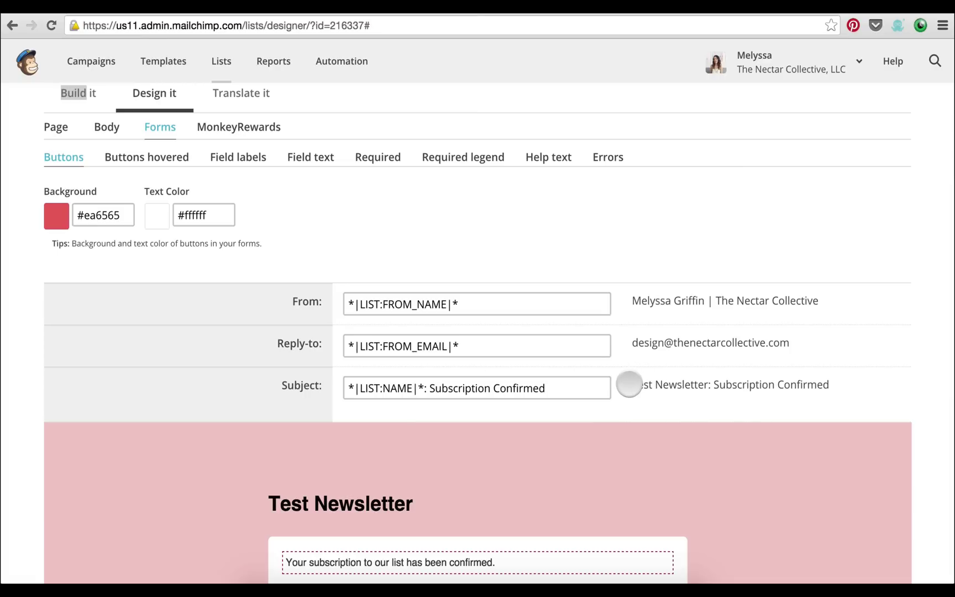
pyautogui.moveTo(629, 383); pyautogui.dragTo(678, 383)
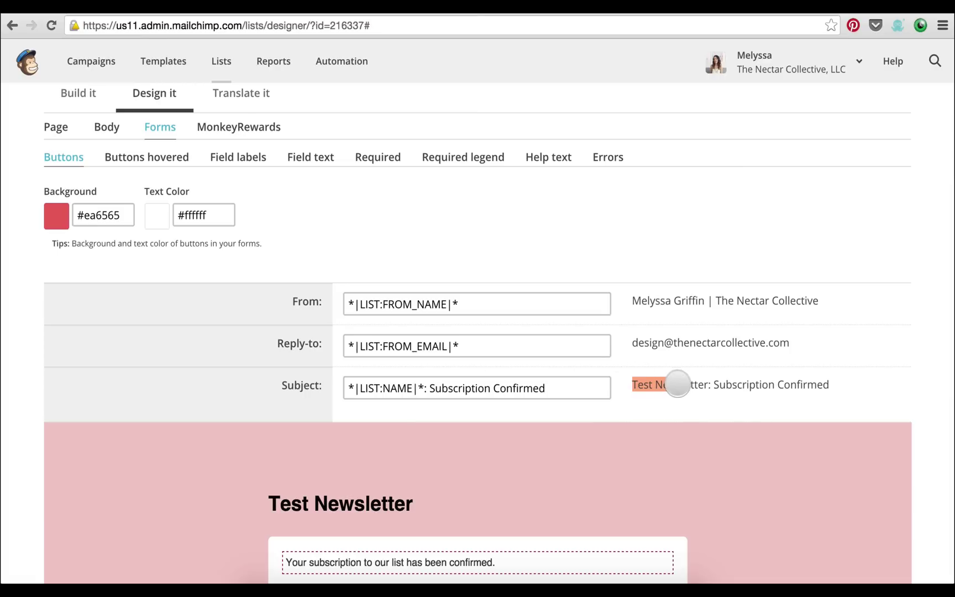
pyautogui.click(708, 388)
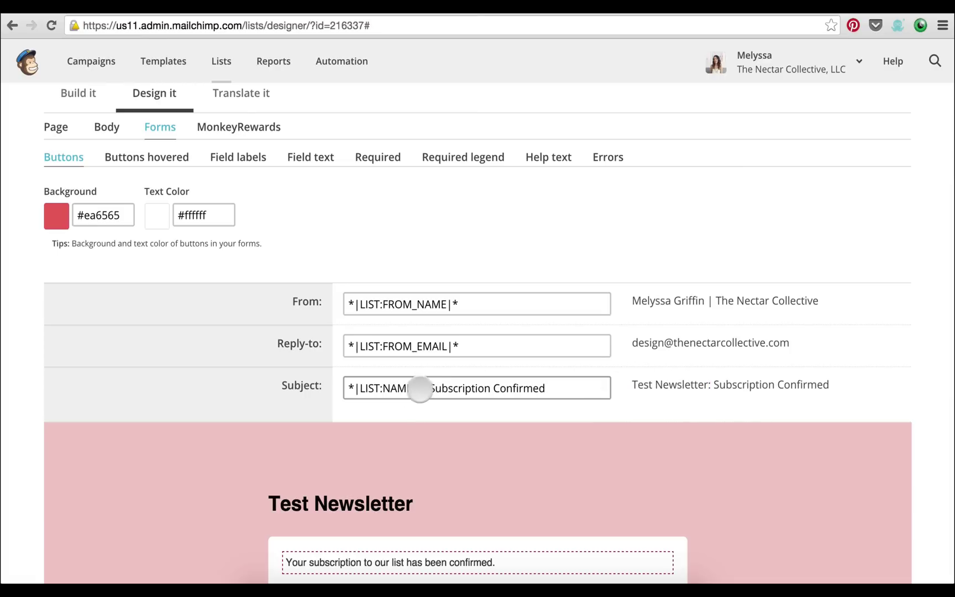
# Replace the subject line with "You're In! Let's Par-Tay!" and save the header
pyautogui.moveTo(424, 387); pyautogui.dragTo(320, 388)
pyautogui.click(488, 390)
pyautogui.tripleClick(488, 390)
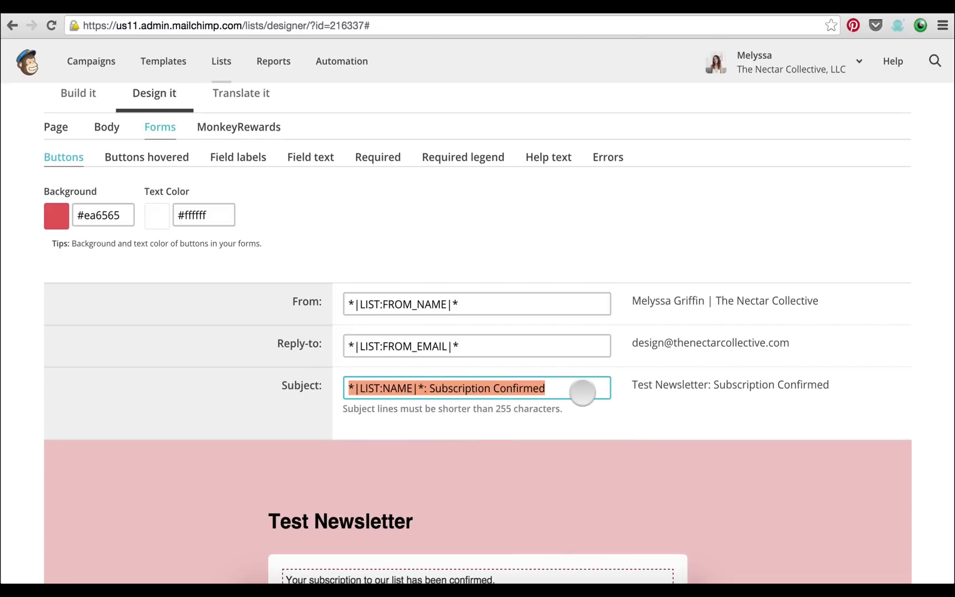
pyautogui.write("You're In! Let's Par-Tay!")
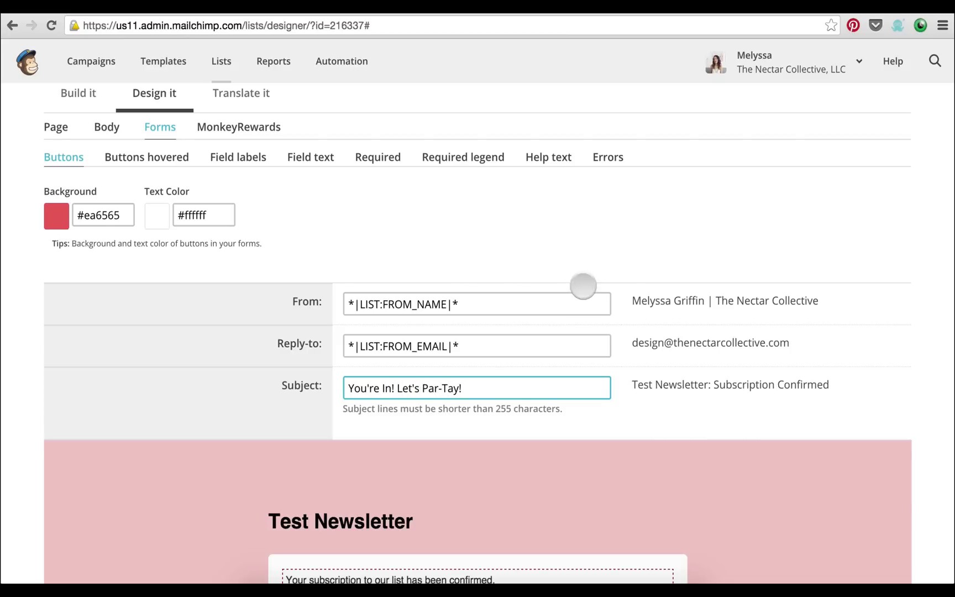
pyautogui.click(457, 249)
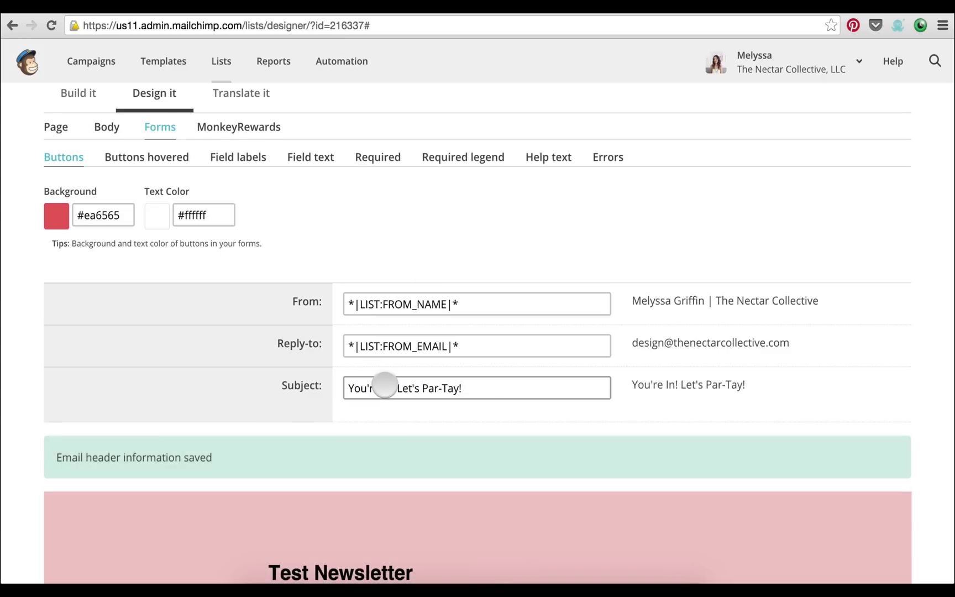
pyautogui.scroll(5, 385, 385)
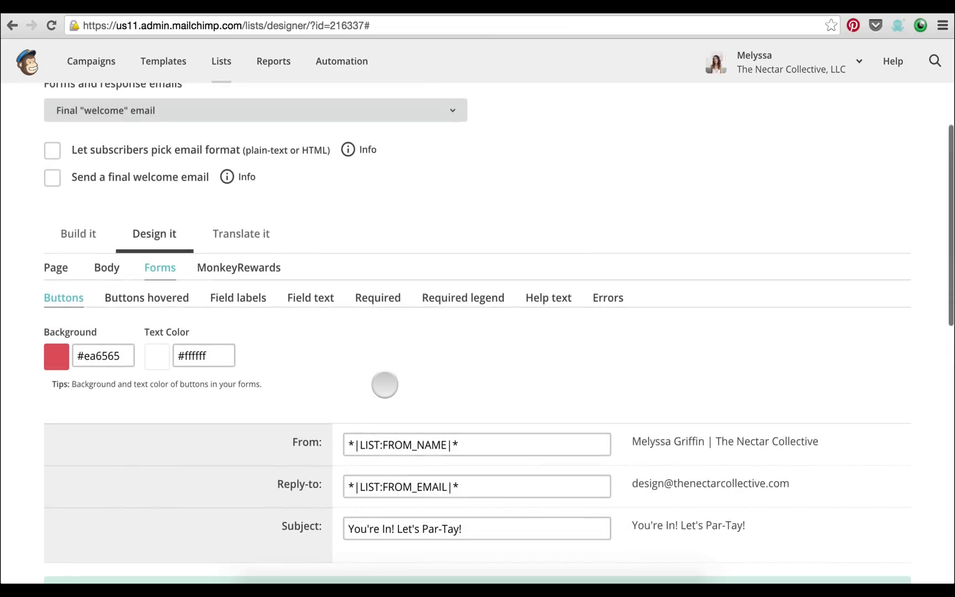
pyautogui.scroll(-16, 384, 385)
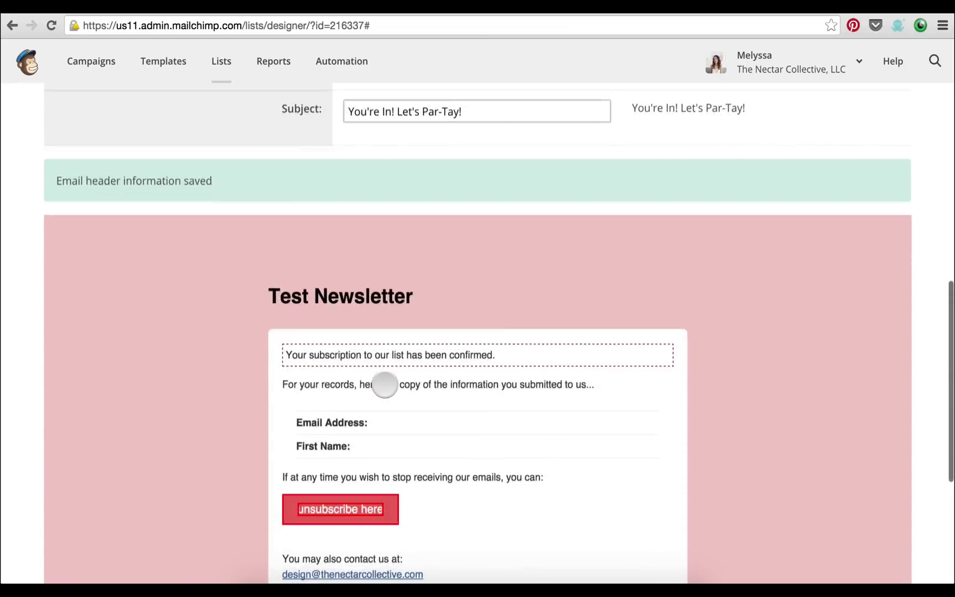
# Pick Final "welcome" email from the Forms and response emails dropdown after briefly viewing the Signup form
pyautogui.scroll(18, 385, 385)
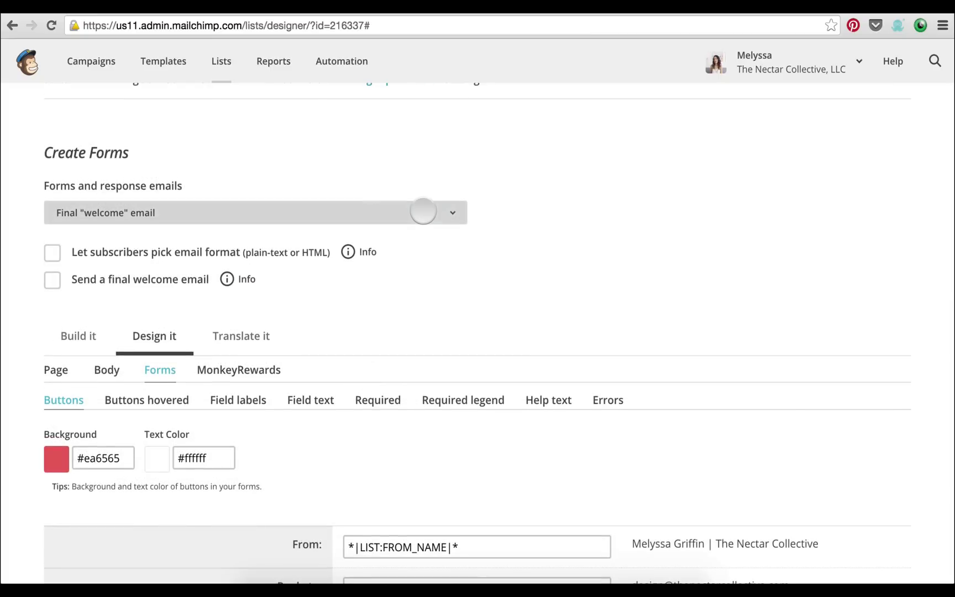
pyautogui.click(423, 211)
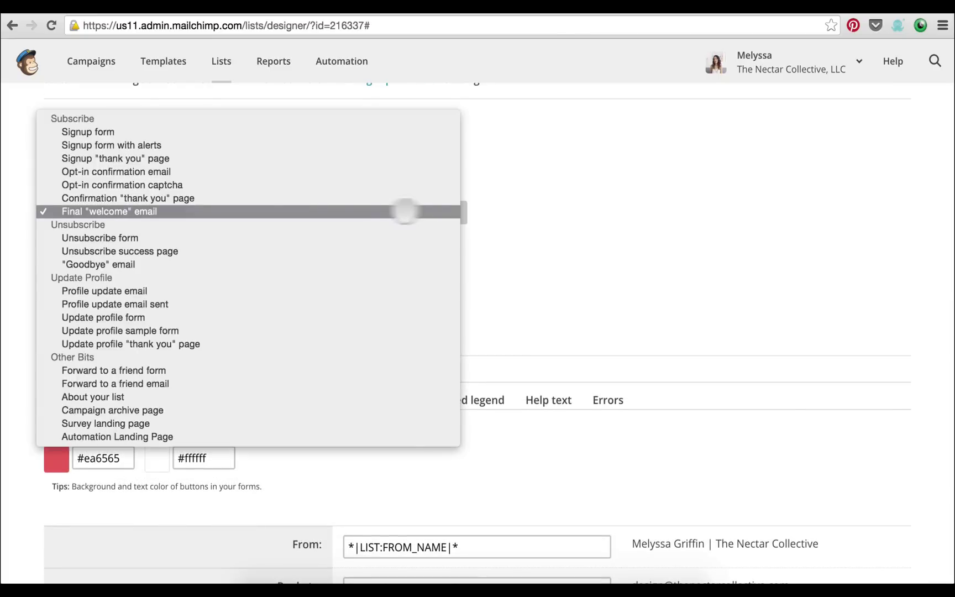
pyautogui.click(311, 132)
pyautogui.scroll(-10, 367, 186)
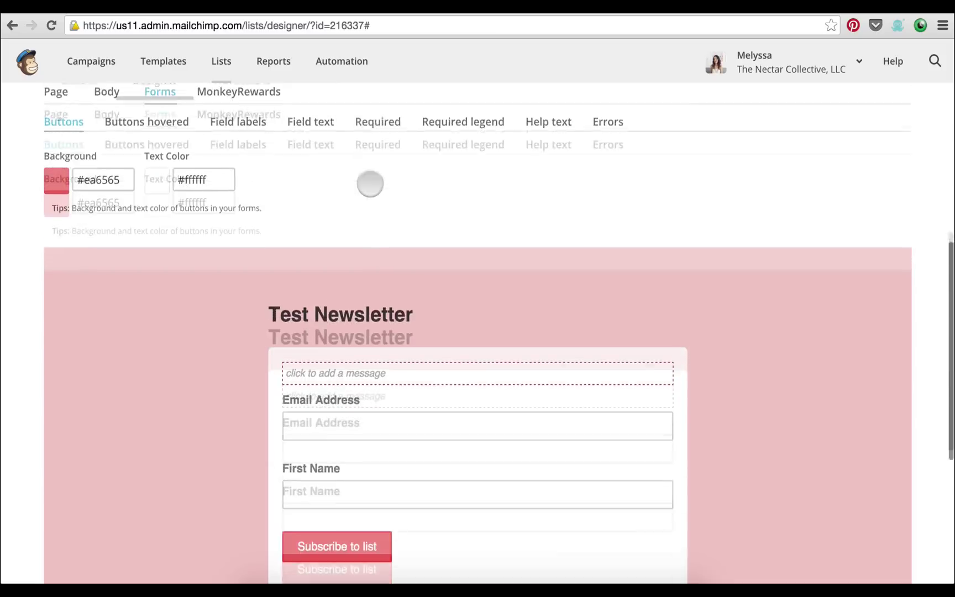
pyautogui.scroll(10, 370, 184)
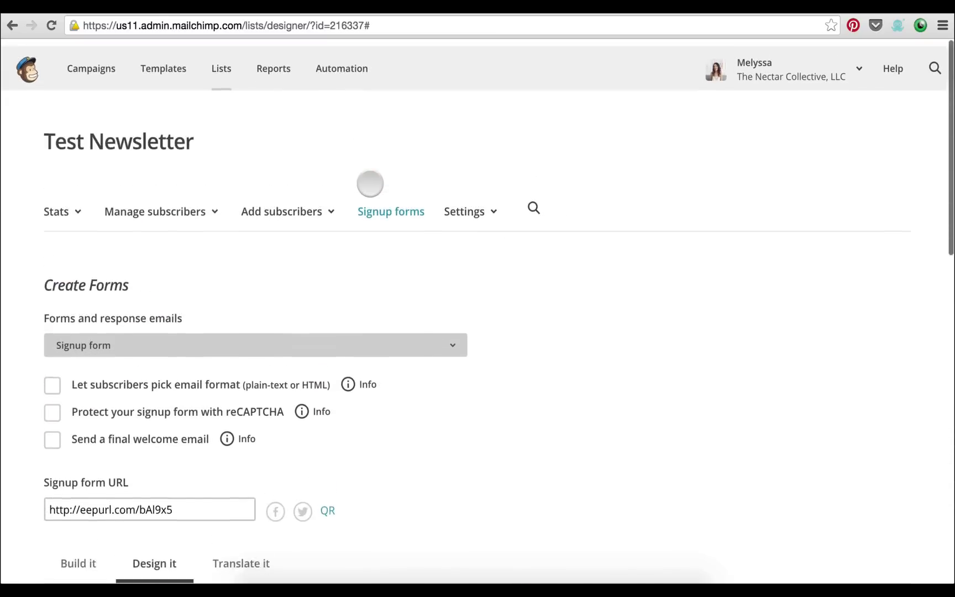
pyautogui.scroll(-2, 354, 246)
pyautogui.click(349, 261)
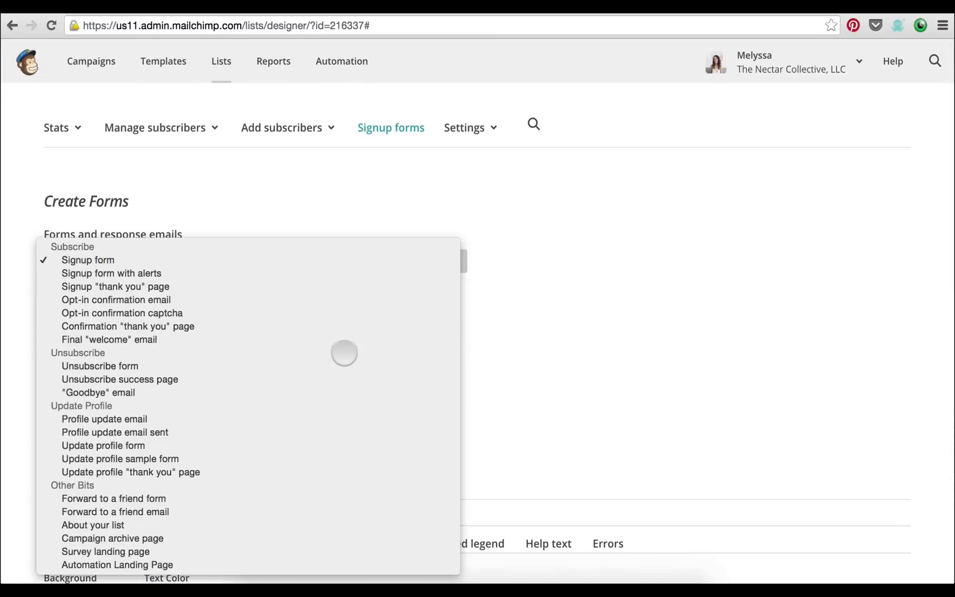
pyautogui.click(345, 338)
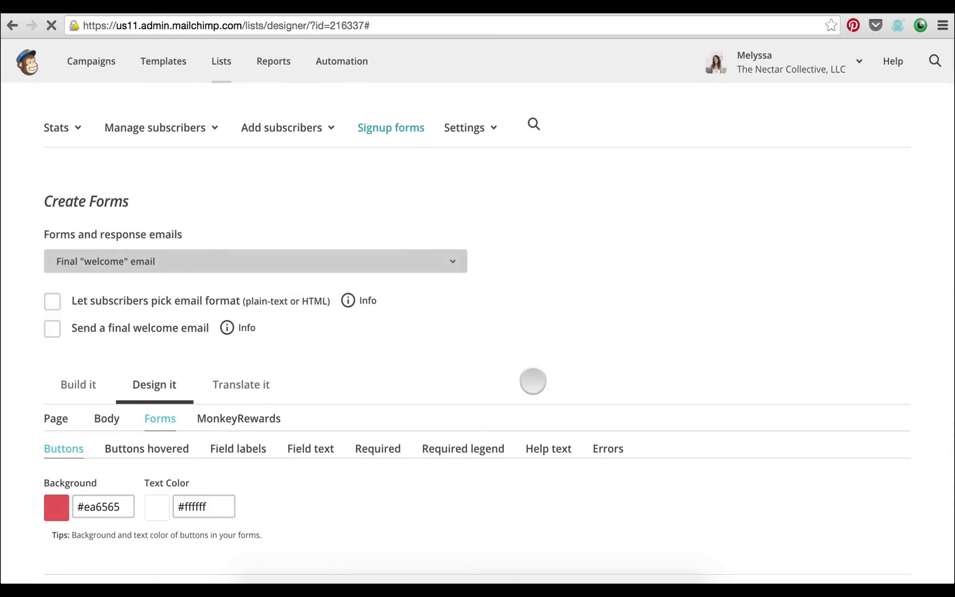
pyautogui.scroll(-5, 533, 380)
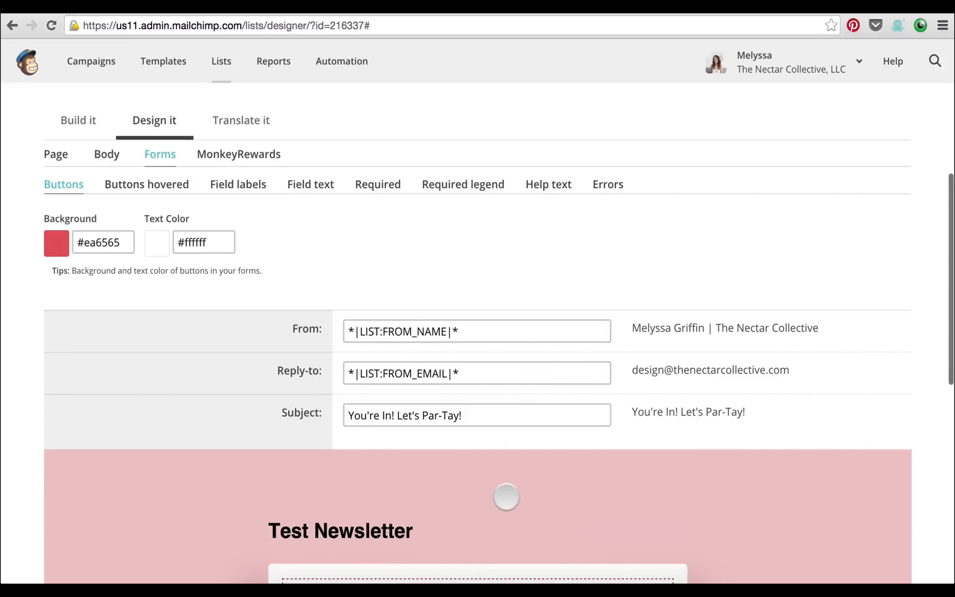
pyautogui.scroll(-2, 507, 497)
pyautogui.scroll(2, 506, 497)
pyautogui.scroll(3, 507, 497)
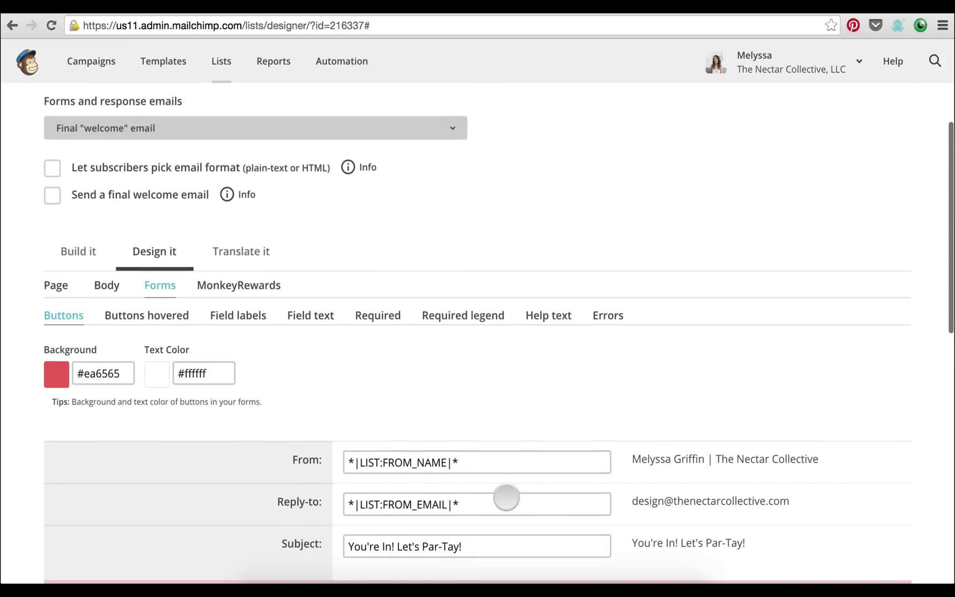
pyautogui.scroll(3, 465, 274)
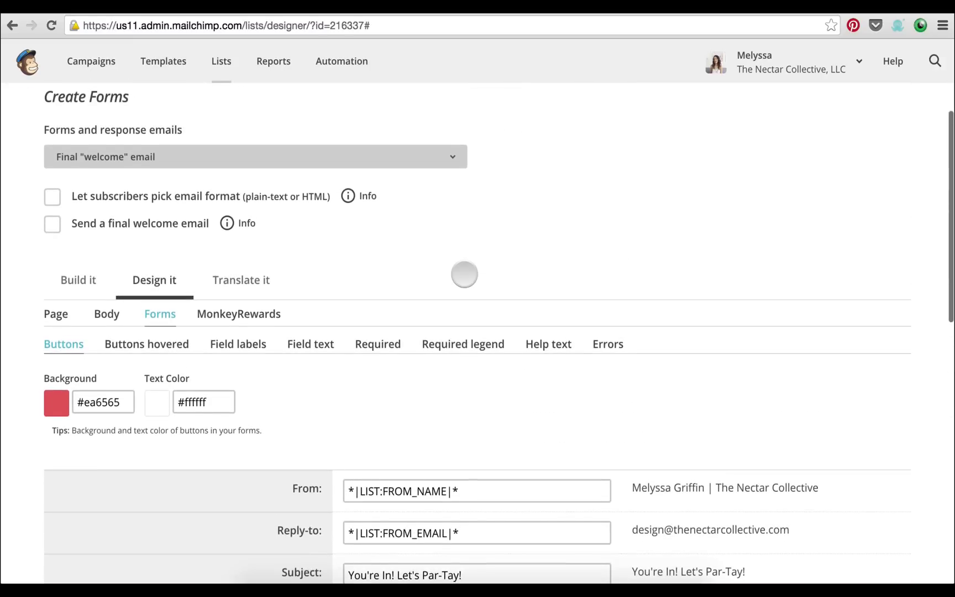
pyautogui.scroll(2, 465, 275)
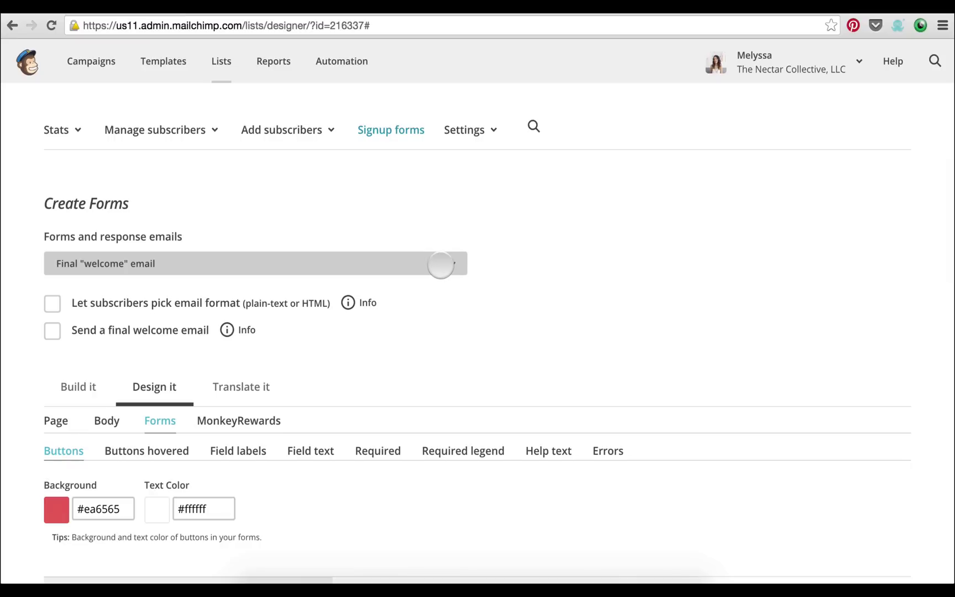
# Tick 'Send a final welcome email', leaving the forms and response emails dropdown unchanged
pyautogui.click(52, 331)
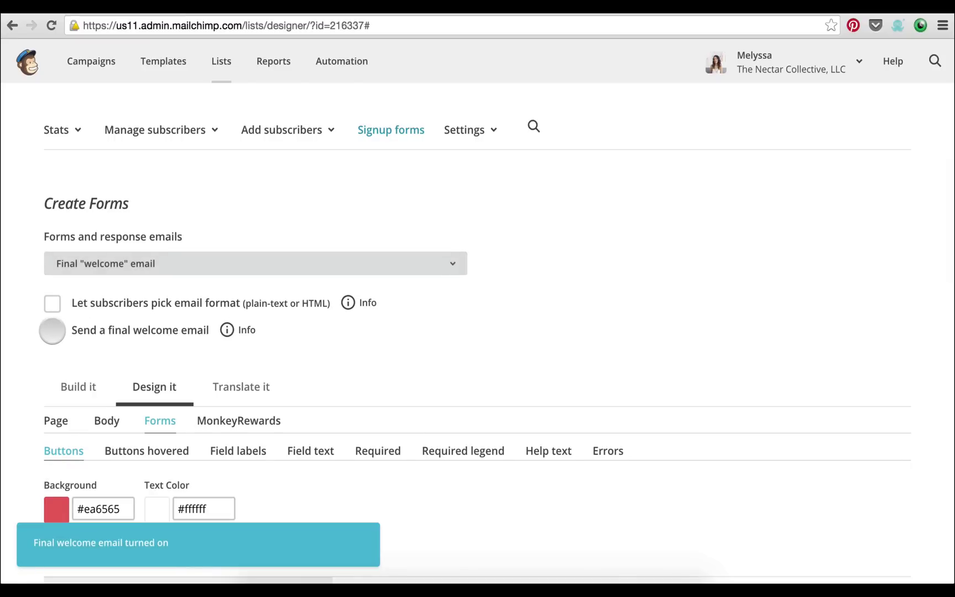
pyautogui.scroll(-2, 337, 328)
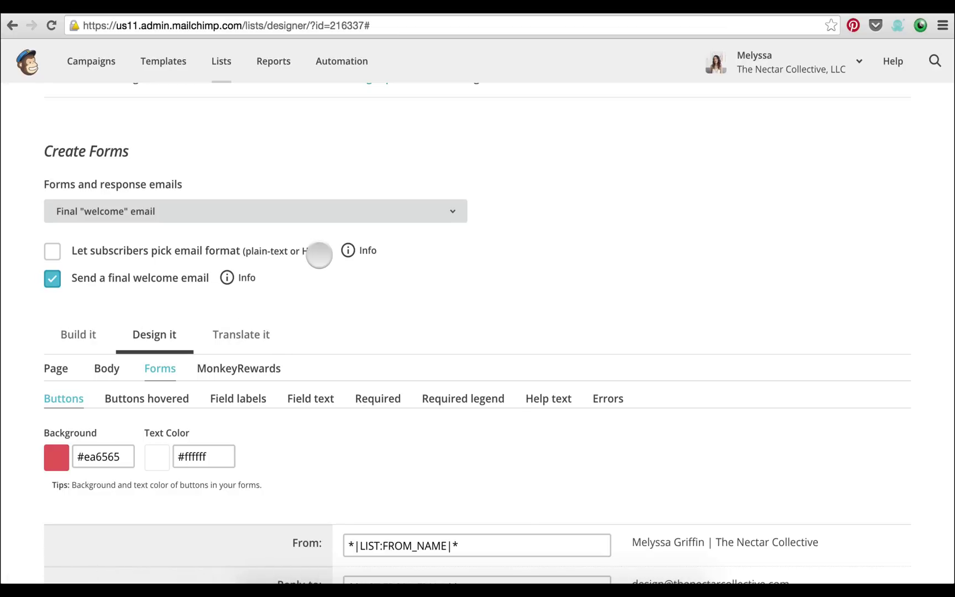
pyautogui.scroll(1, 376, 299)
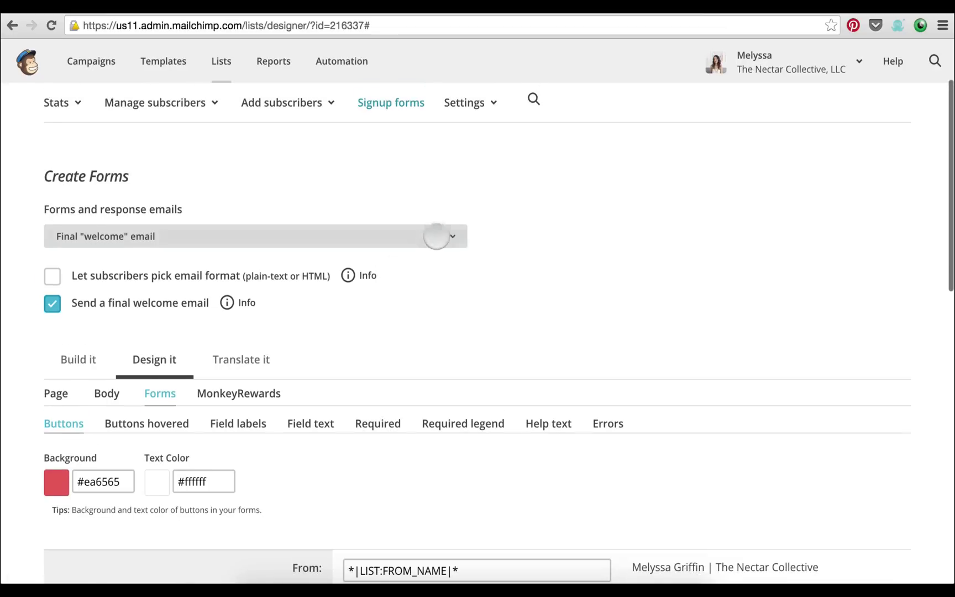
pyautogui.click(437, 235)
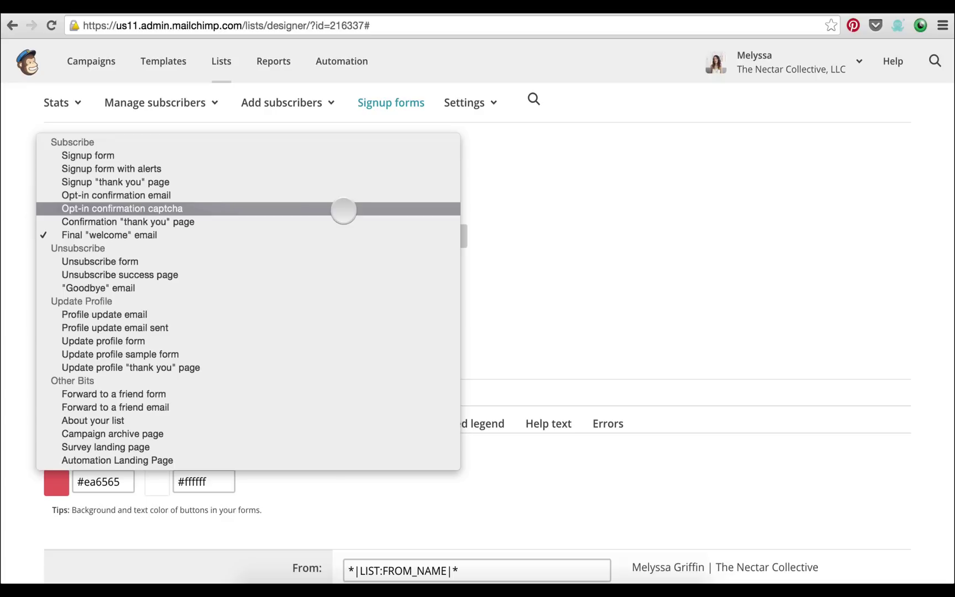
pyautogui.click(520, 251)
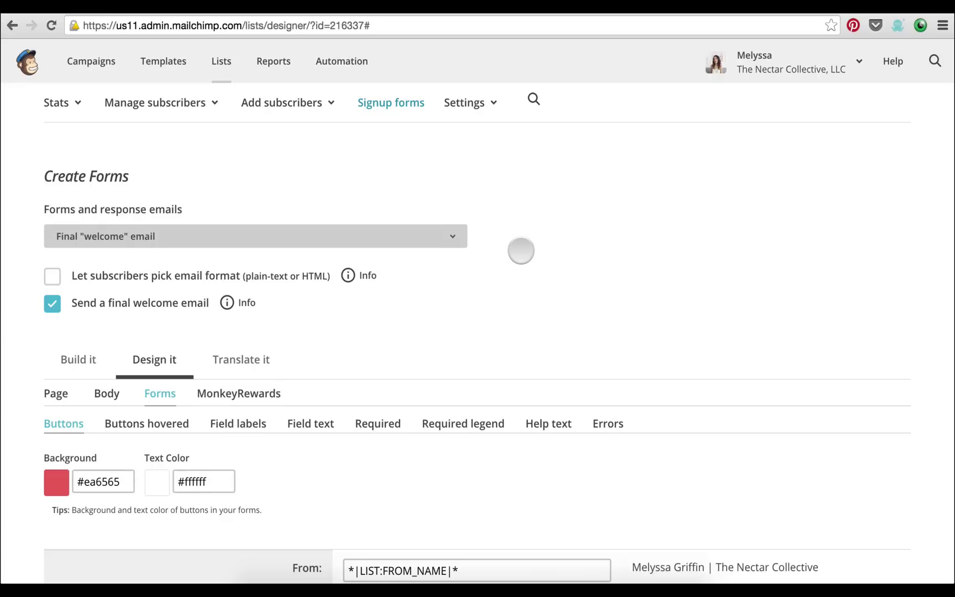
pyautogui.scroll(3, 520, 251)
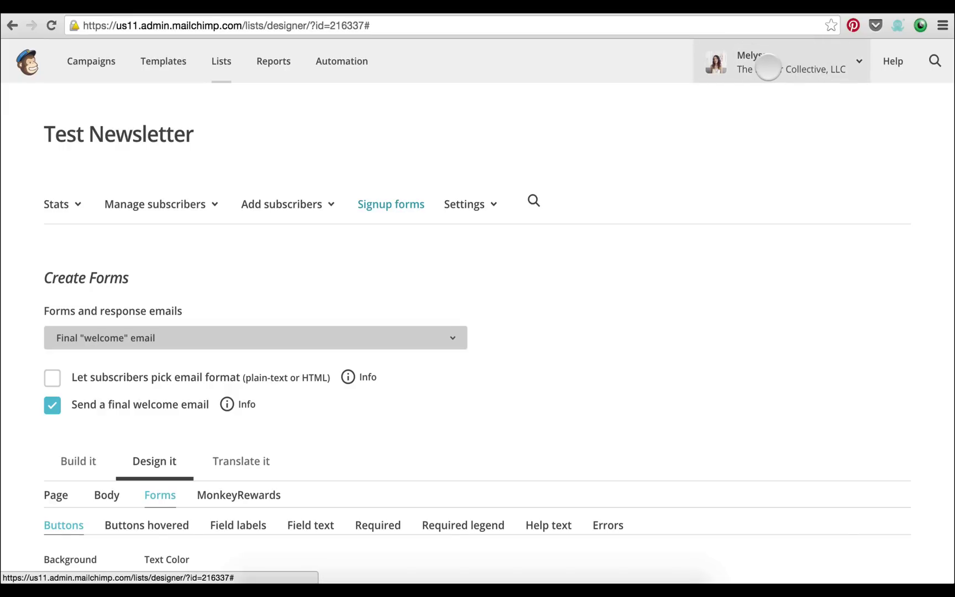
# Go to Settings > Contact information and choose Edit Contact Information under Primary account contact
pyautogui.click(769, 67)
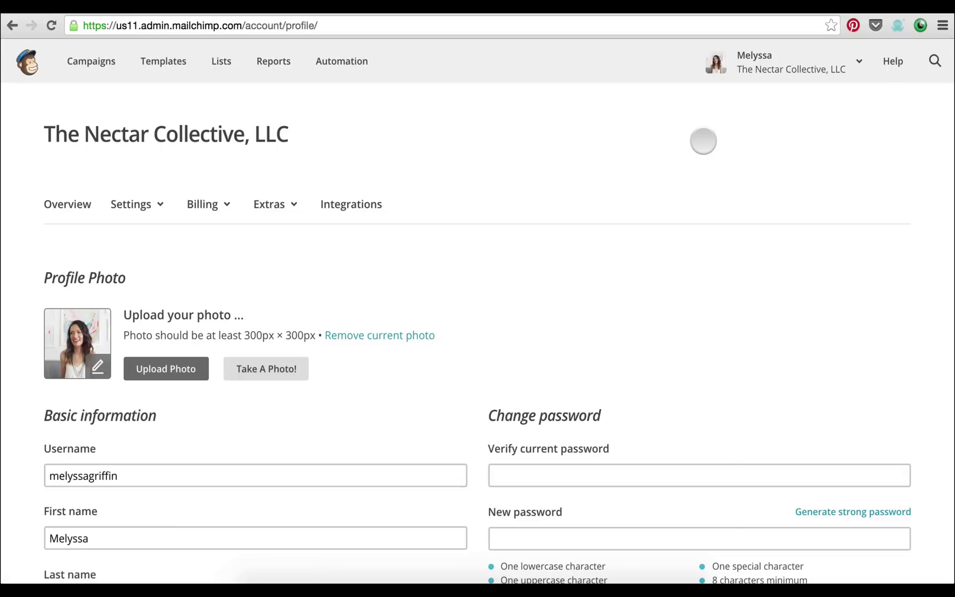
pyautogui.click(145, 208)
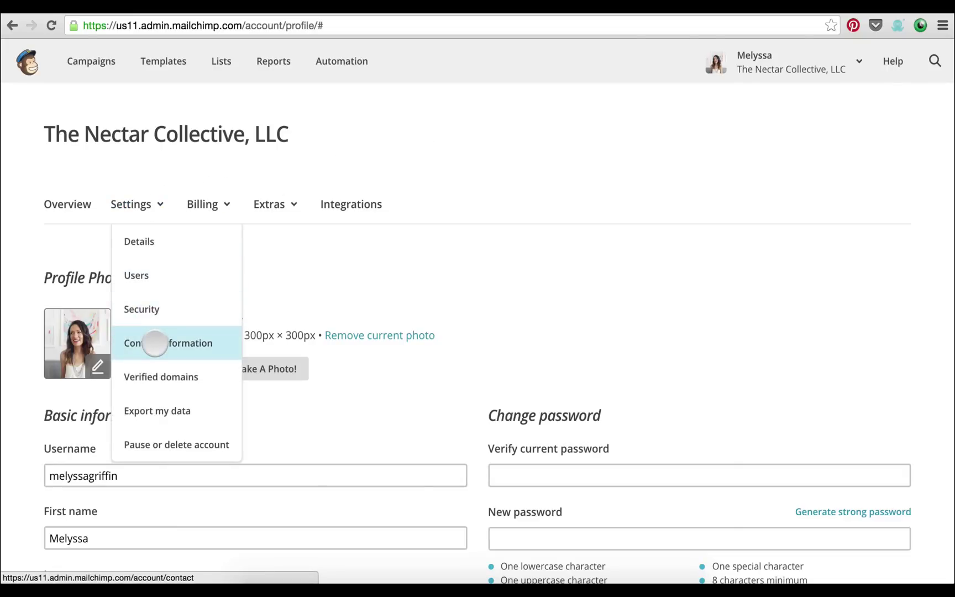
pyautogui.click(155, 343)
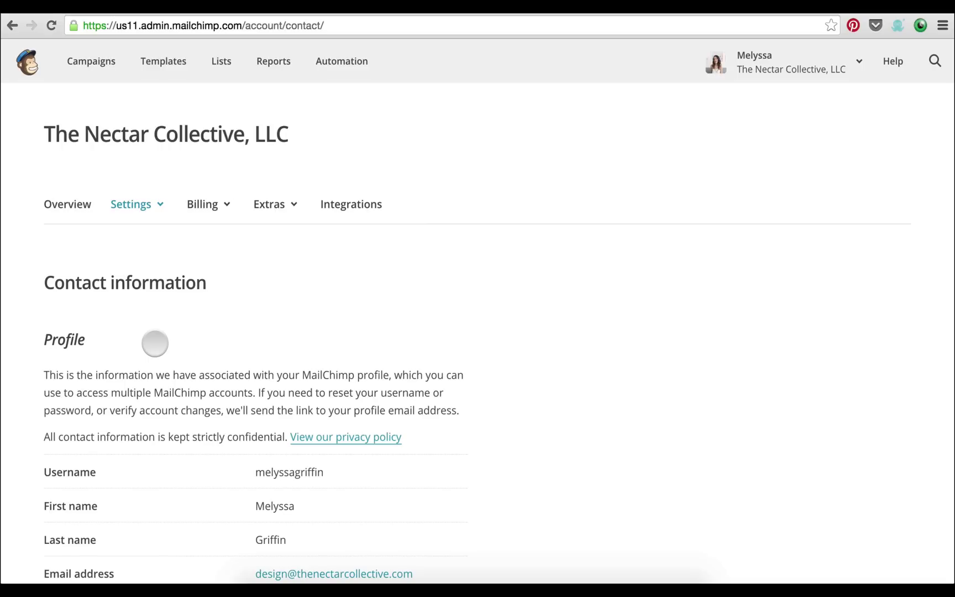
pyautogui.scroll(-2, 261, 274)
pyautogui.scroll(-5, 194, 228)
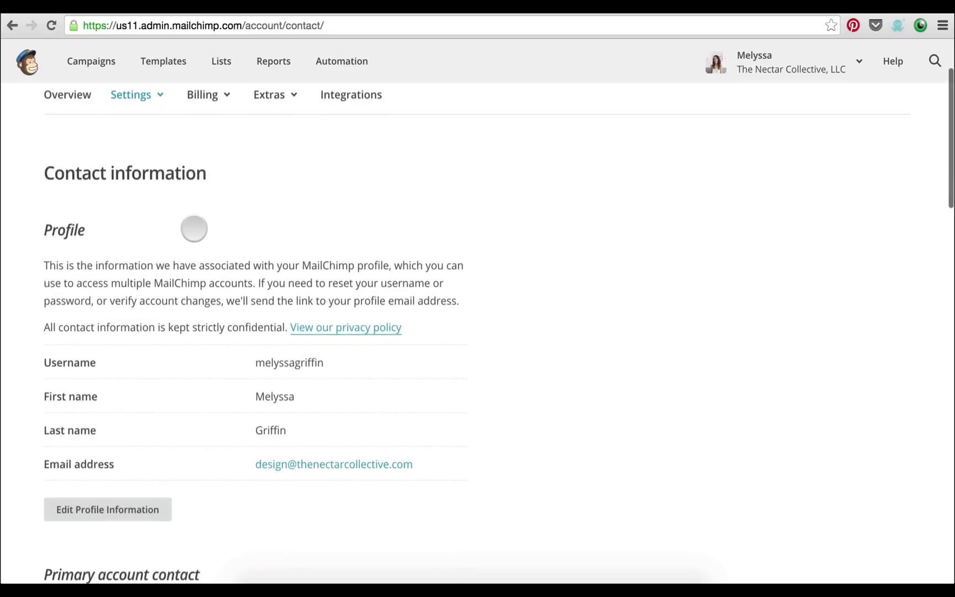
pyautogui.scroll(-8, 195, 229)
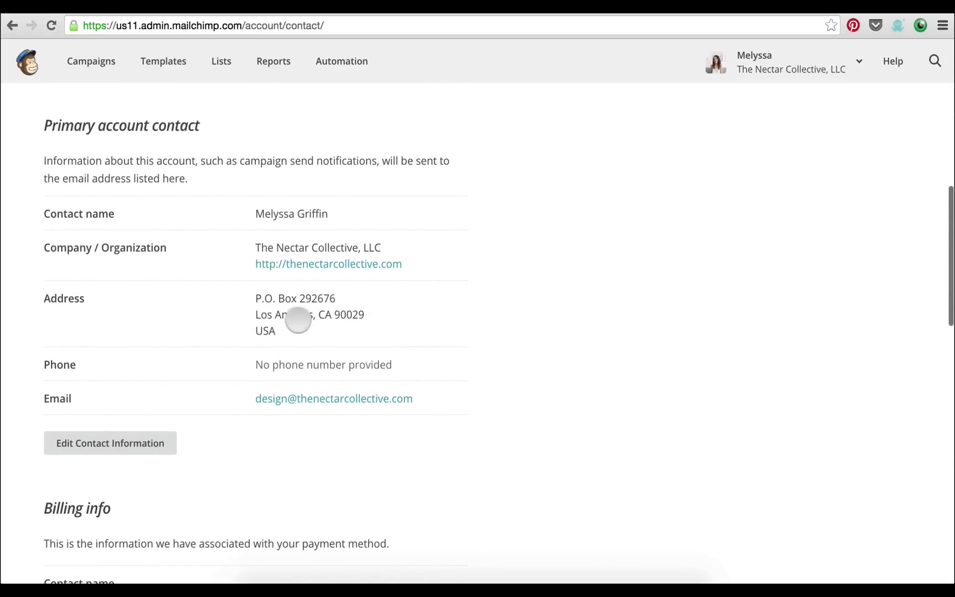
pyautogui.moveTo(280, 326); pyautogui.dragTo(258, 300)
pyautogui.click(259, 301)
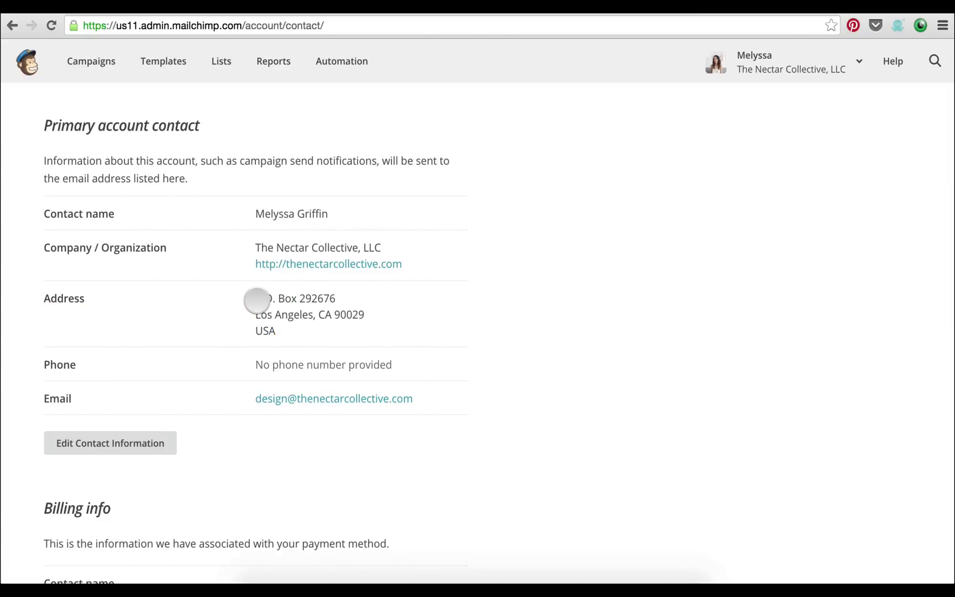
pyautogui.click(132, 437)
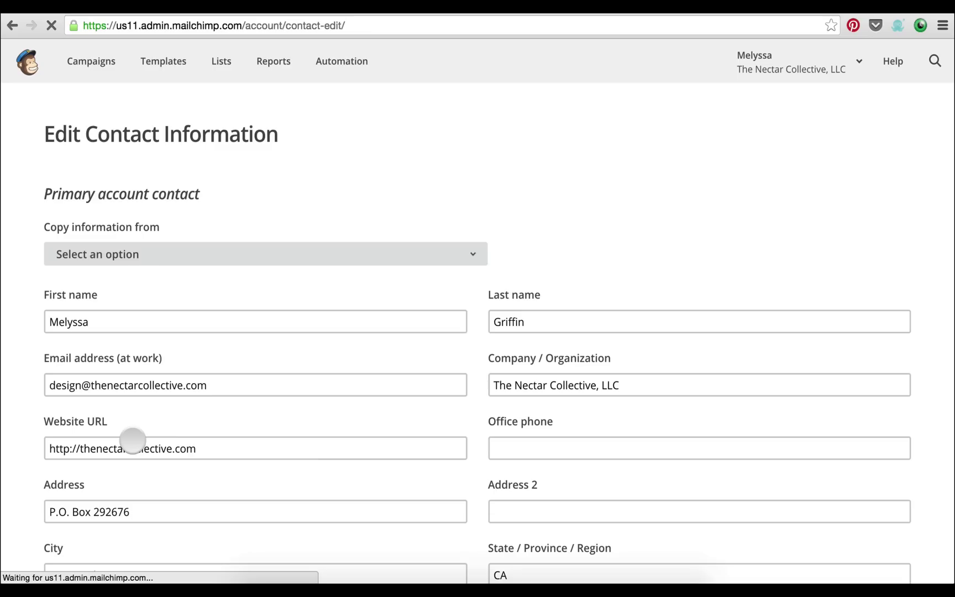
# Look over the Address and City fields without changes, then return to the Contact information summary
pyautogui.scroll(-2, 304, 340)
pyautogui.scroll(-3, 304, 340)
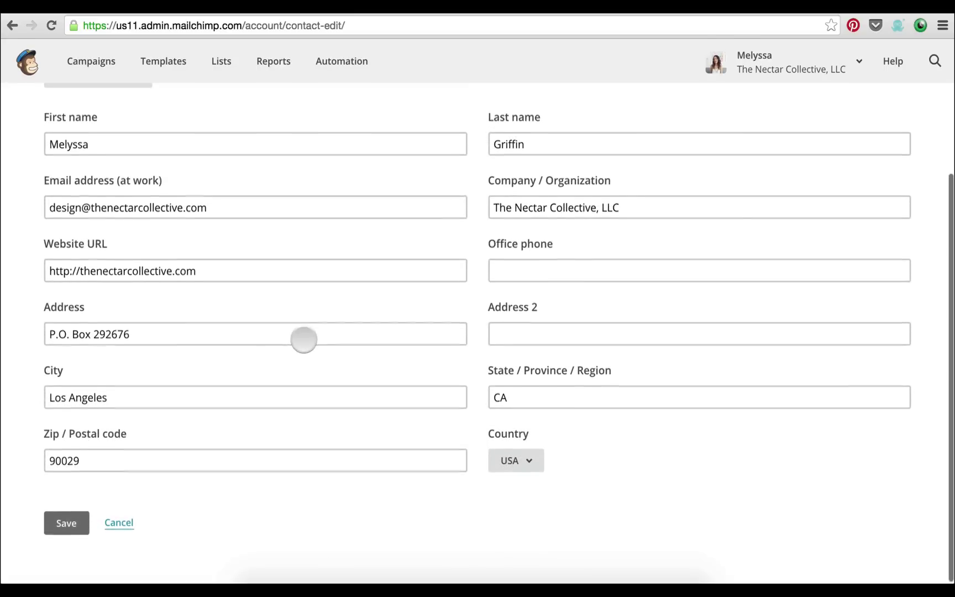
pyautogui.click(222, 335)
pyautogui.tripleClick(213, 337)
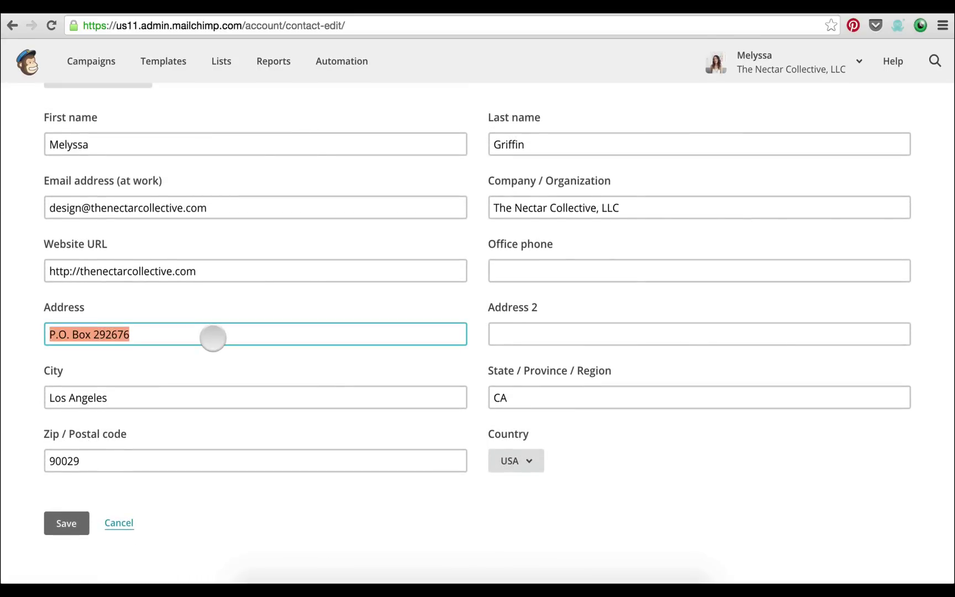
pyautogui.click(214, 365)
pyautogui.scroll(5, 213, 364)
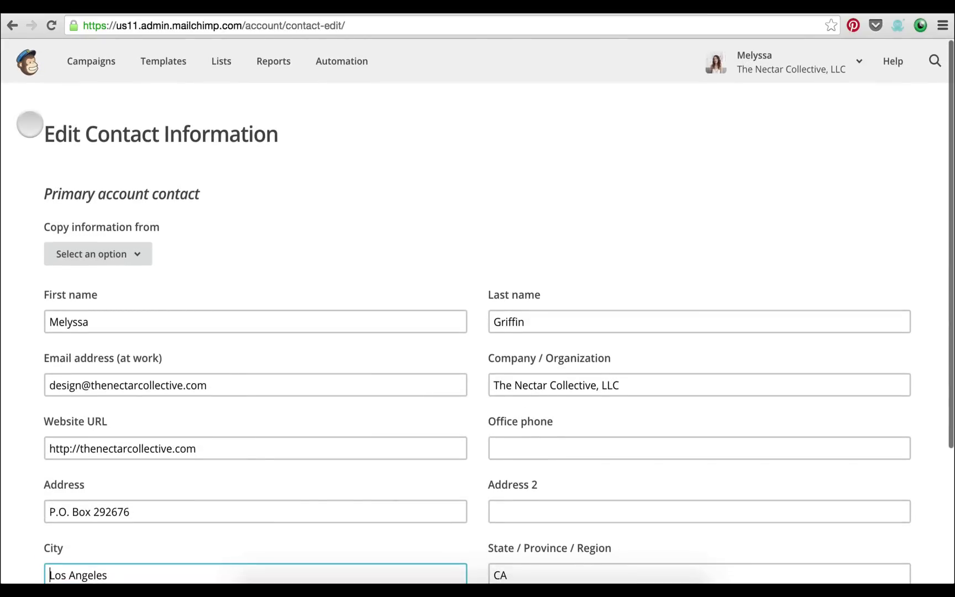
pyautogui.click(12, 25)
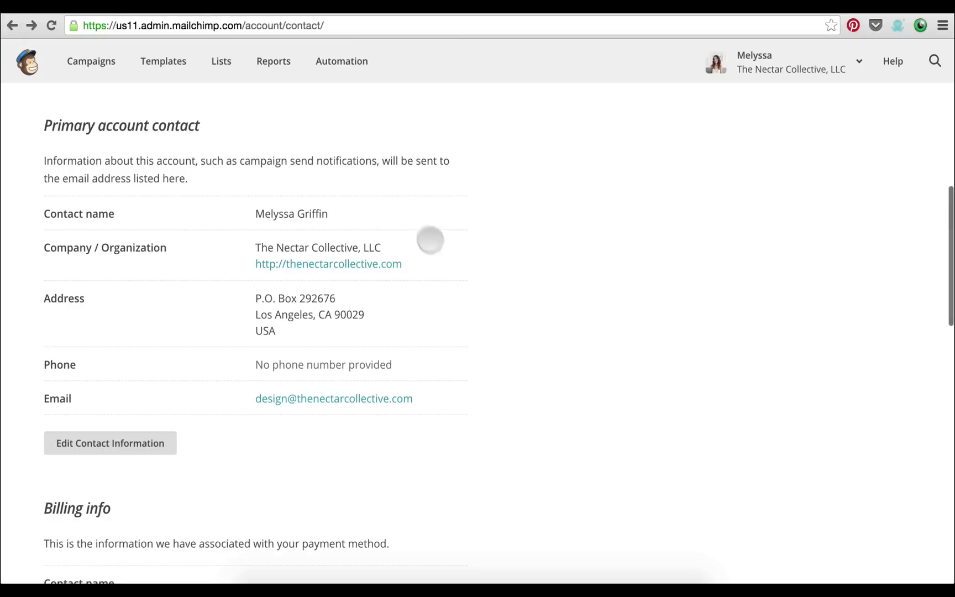
pyautogui.scroll(3, 567, 219)
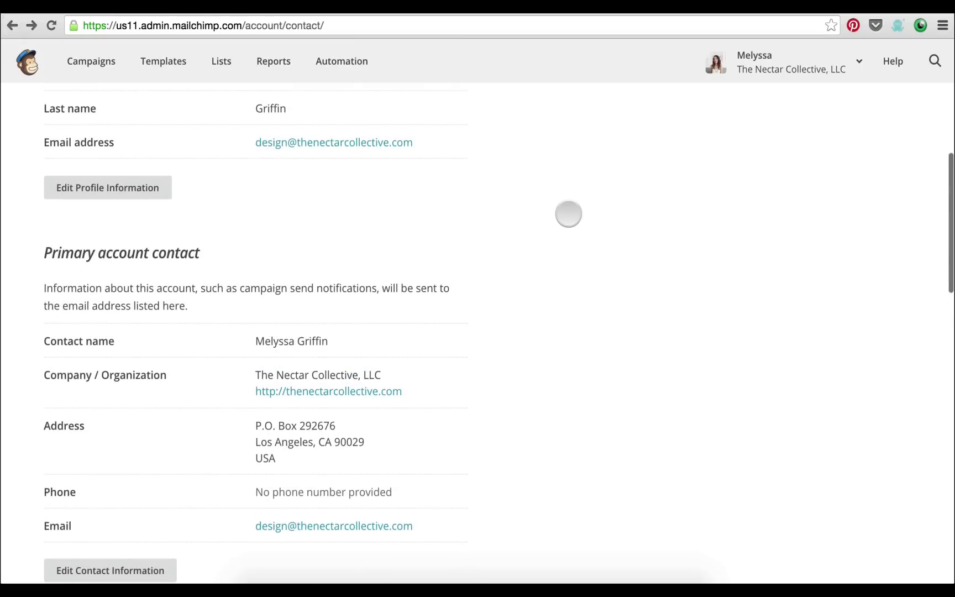
pyautogui.scroll(10, 568, 214)
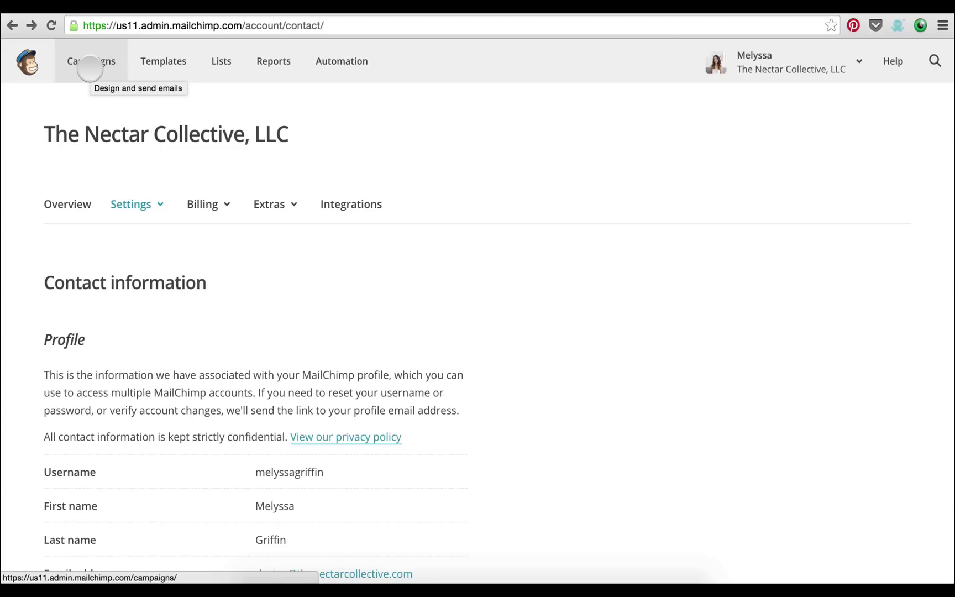
# Open Campaigns, create a campaign, and read the A/B Testing and Regular Campaign descriptions
pyautogui.click(90, 68)
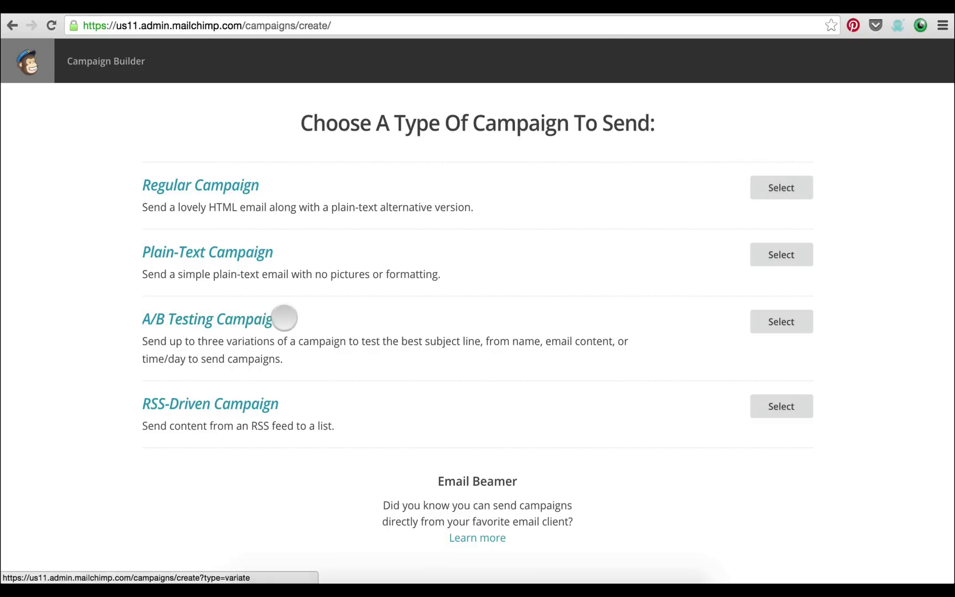
pyautogui.moveTo(284, 319); pyautogui.dragTo(128, 320)
pyautogui.click(120, 311)
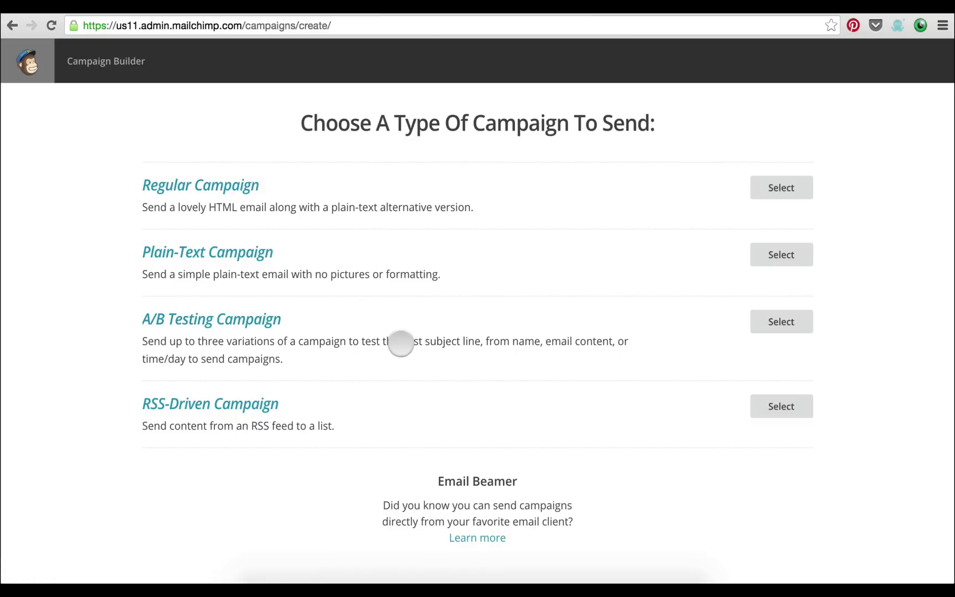
pyautogui.moveTo(400, 341); pyautogui.dragTo(398, 360)
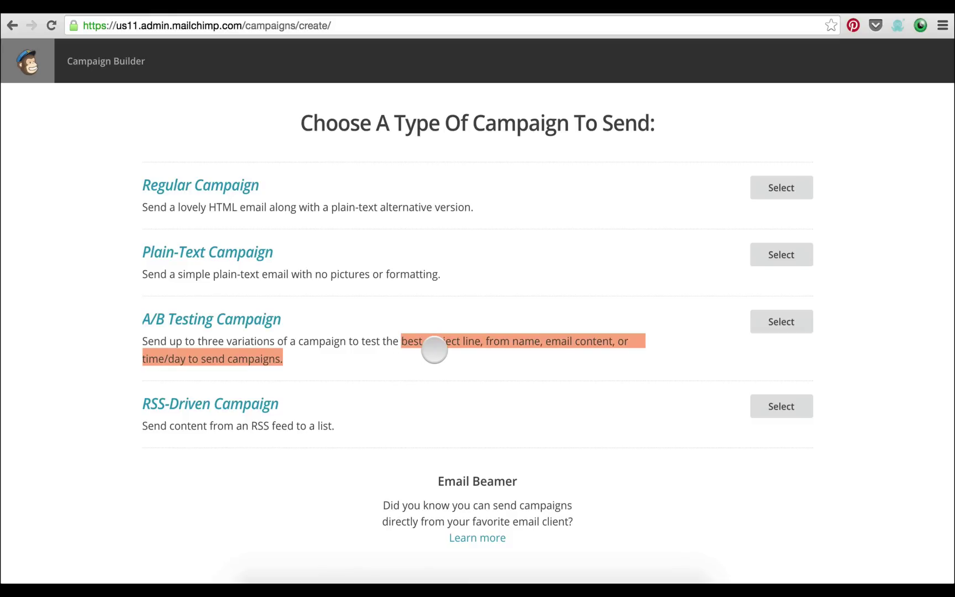
pyautogui.click(406, 352)
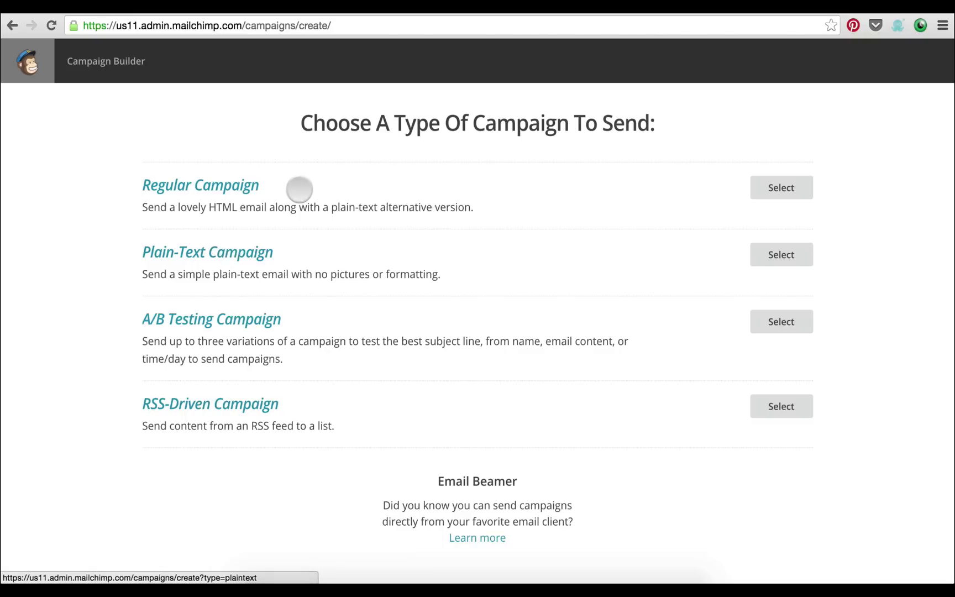
pyautogui.moveTo(298, 187); pyautogui.dragTo(143, 184)
pyautogui.click(327, 176)
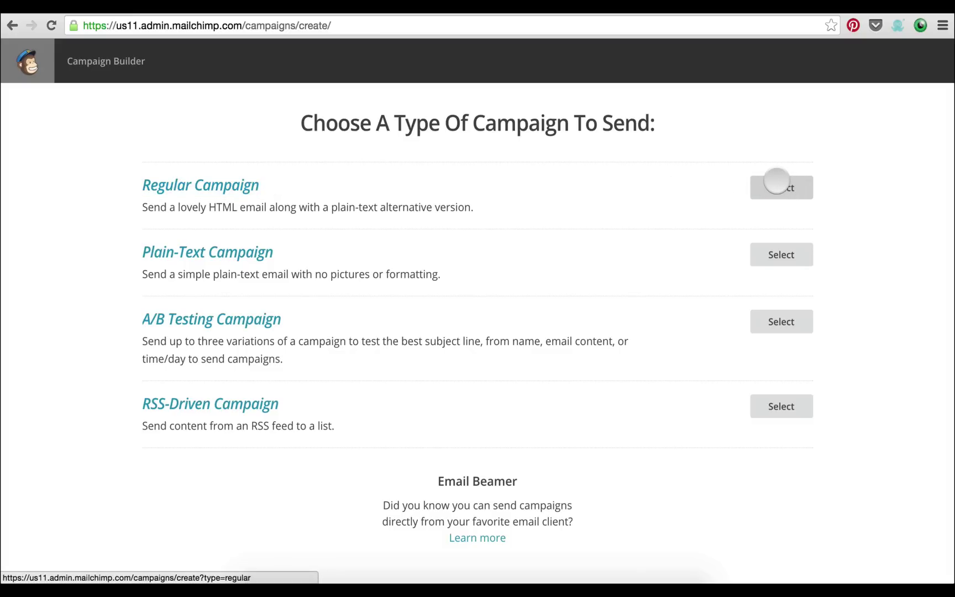
# Choose Regular Campaign, keep 'Send to entire list' for Test Newsletter, and continue to Setup
pyautogui.click(777, 186)
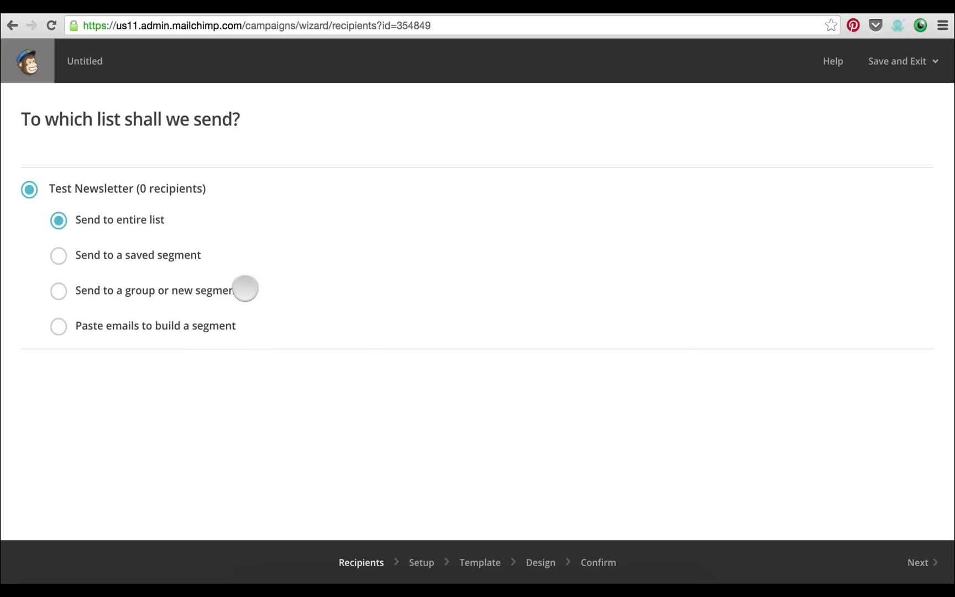
pyautogui.click(141, 290)
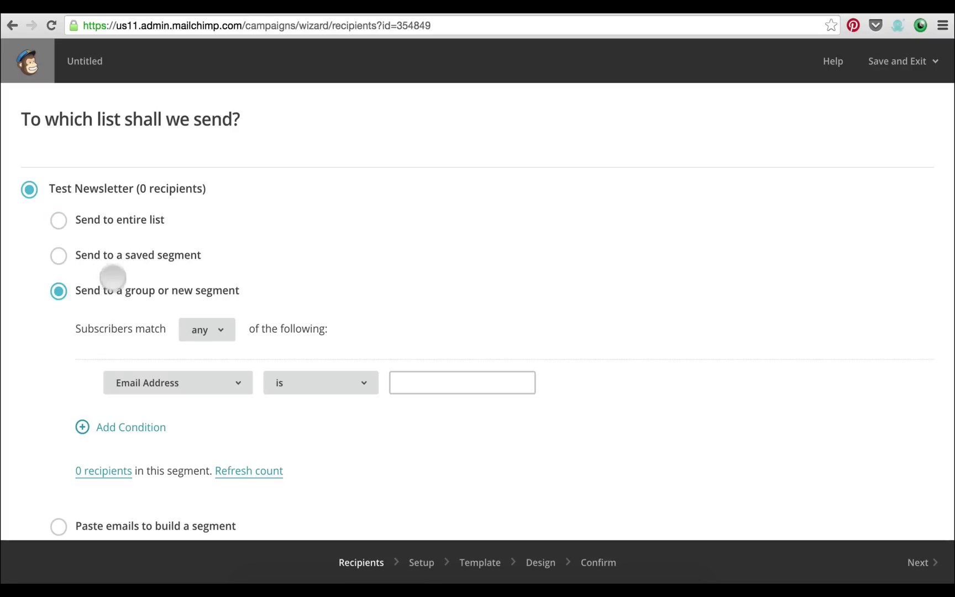
pyautogui.click(82, 219)
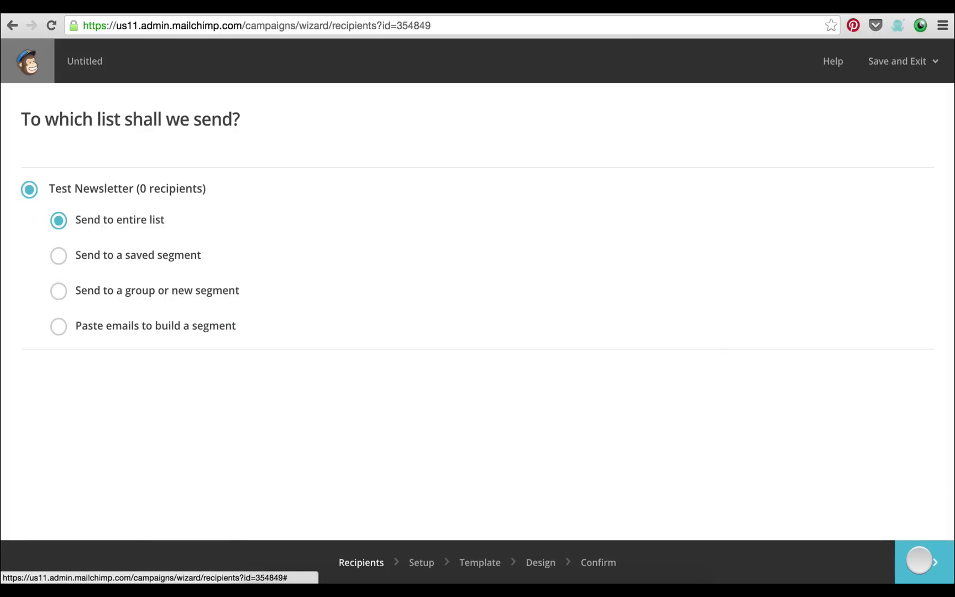
pyautogui.click(918, 559)
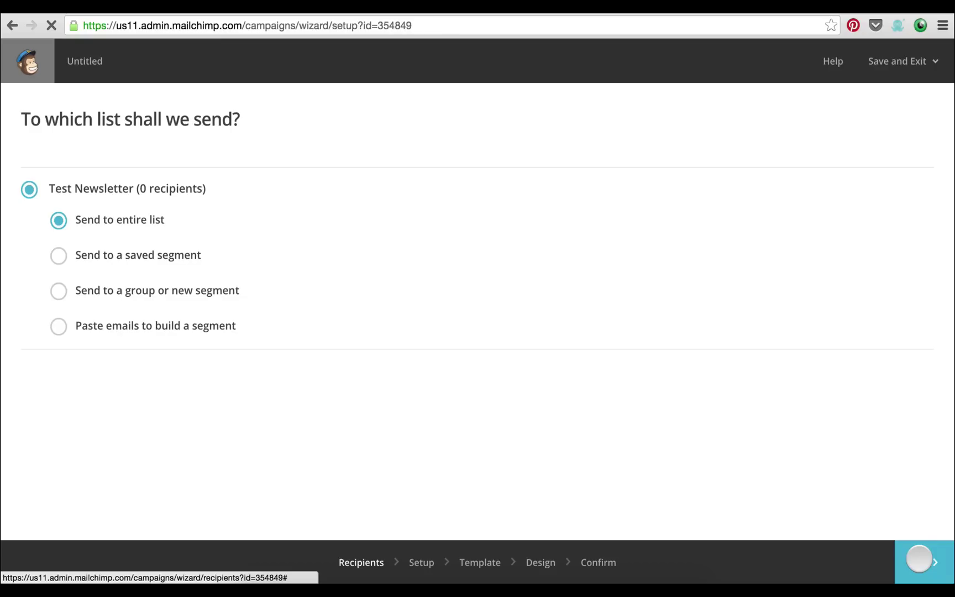
# Name the campaign 'Hey welcome to your first newsletter email!' and copy the name
pyautogui.click(389, 197)
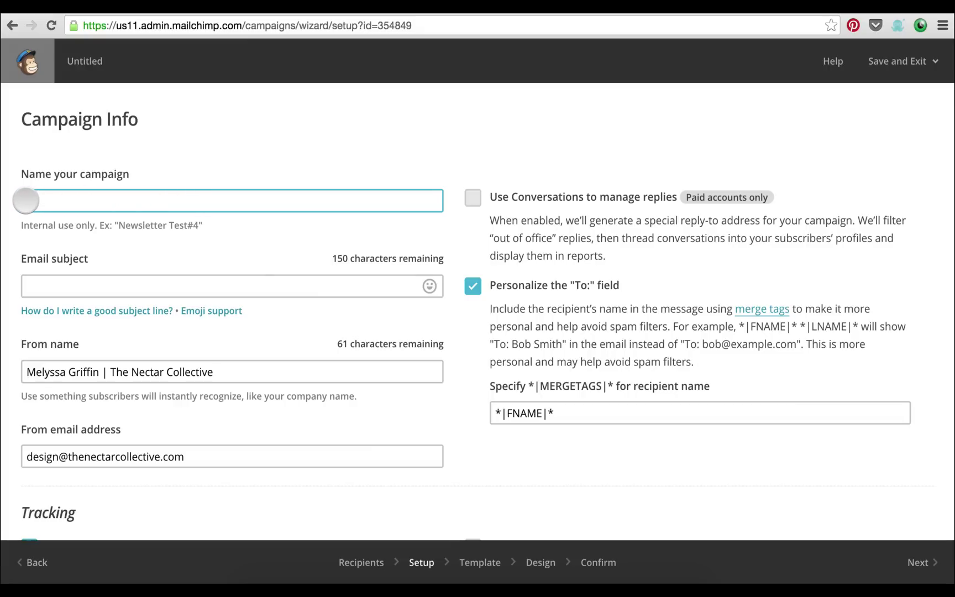
pyautogui.click(211, 207)
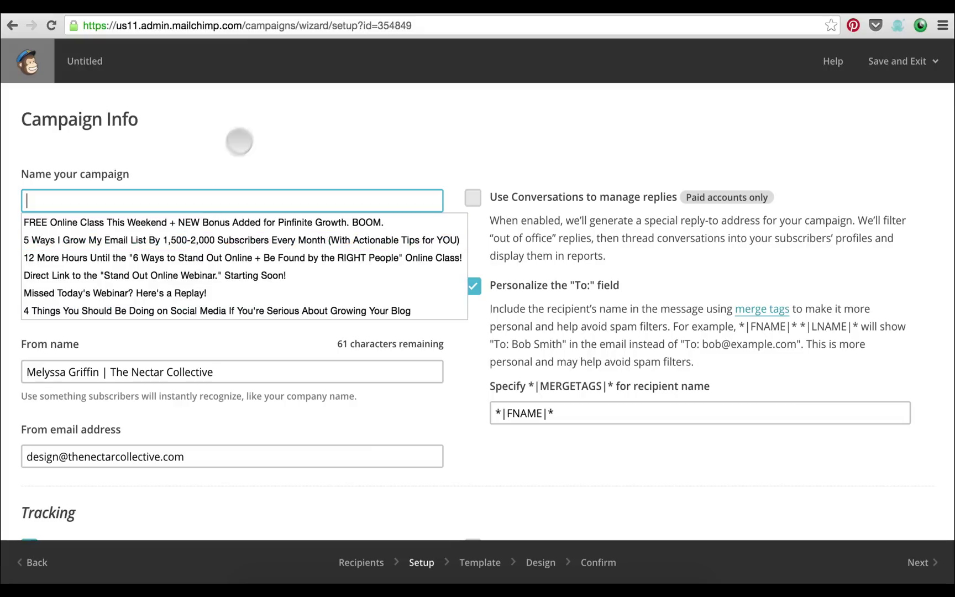
pyautogui.click(241, 142)
pyautogui.click(179, 292)
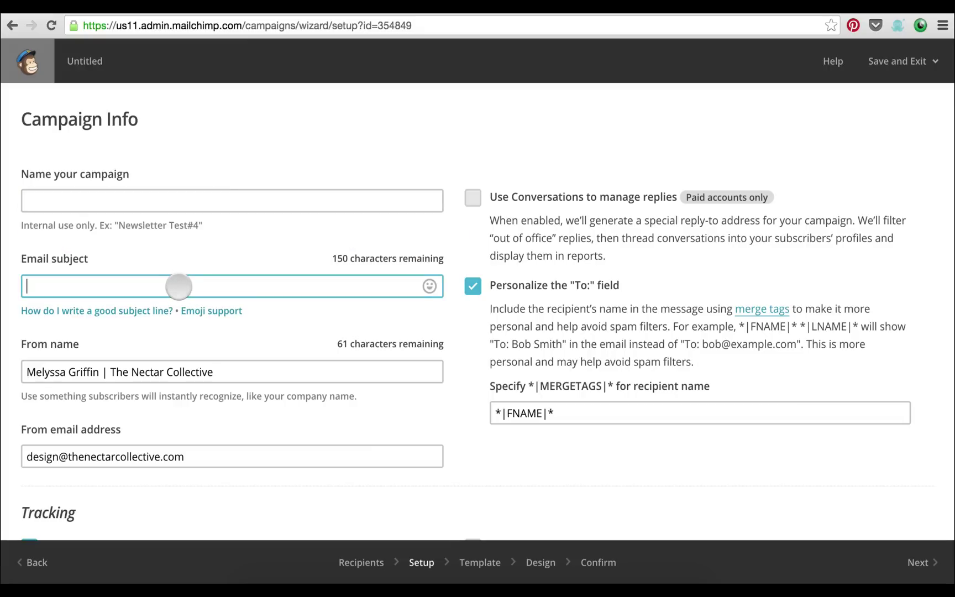
pyautogui.click(176, 200)
pyautogui.write('Hey ')
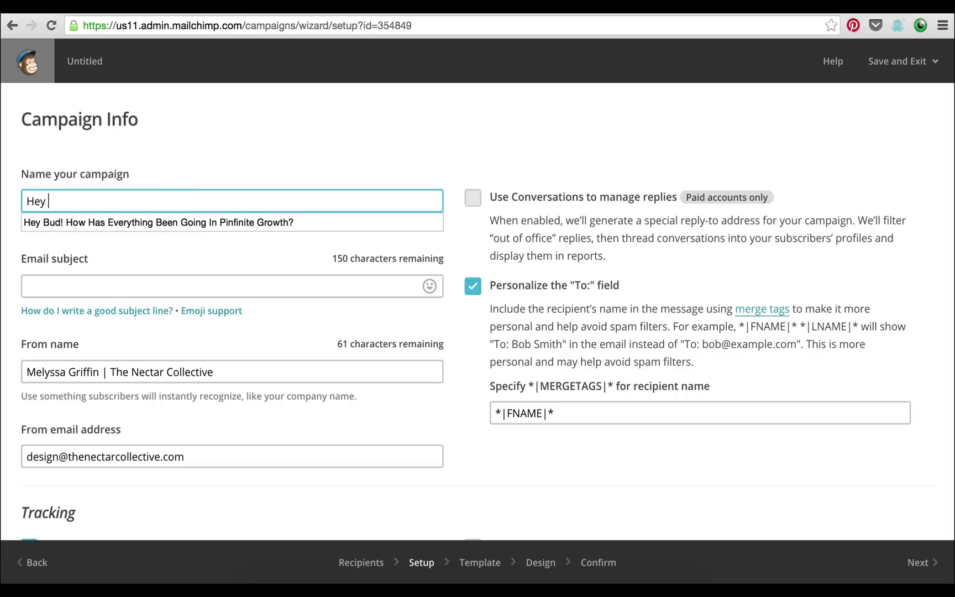
pyautogui.write('welcome to your fir')
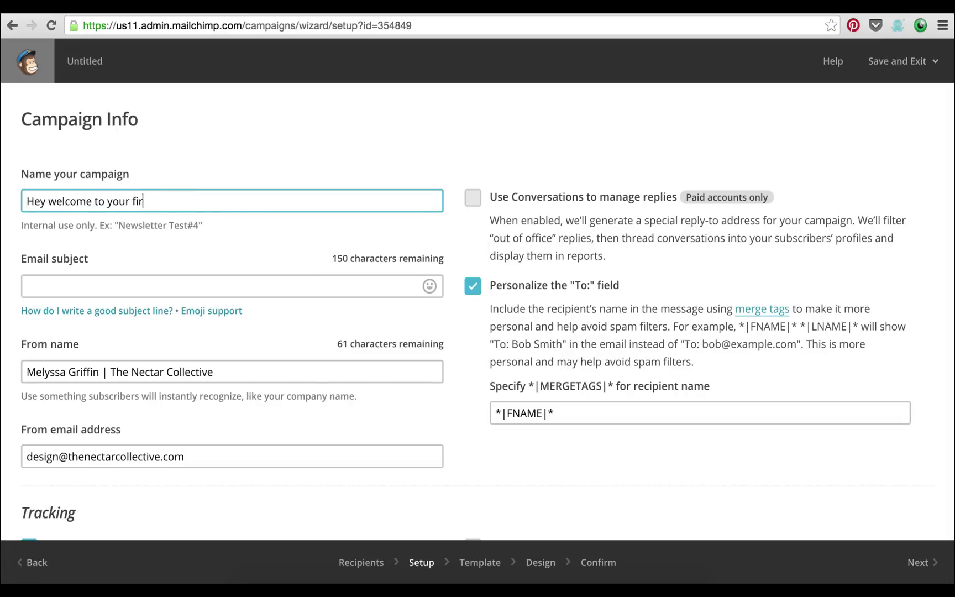
pyautogui.write('st newsletter email!')
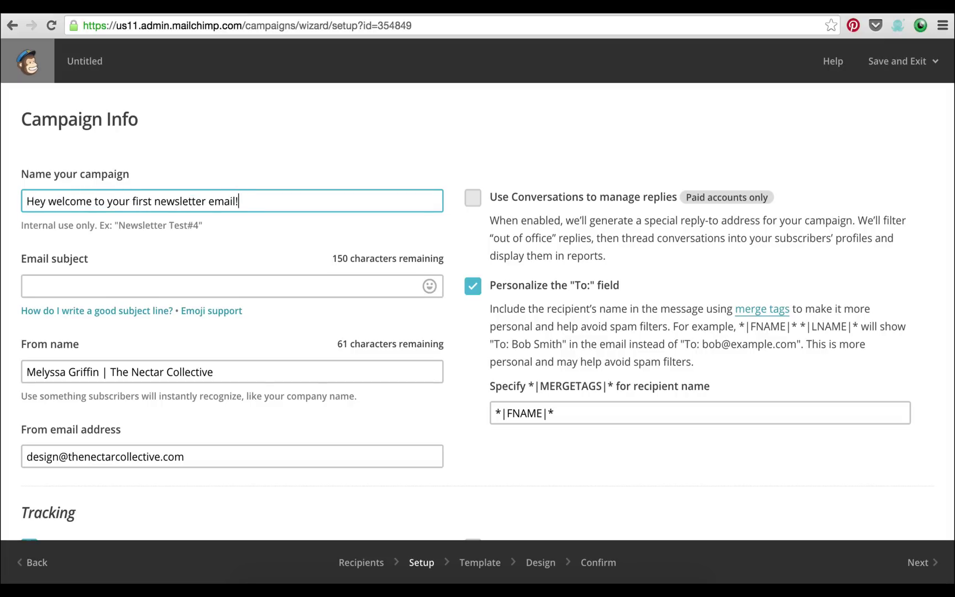
pyautogui.press('super+a')
pyautogui.press('super+c')
# Paste the name into the Email subject field as 'Hey welcome to your first newsletter email!'
pyautogui.click(171, 284)
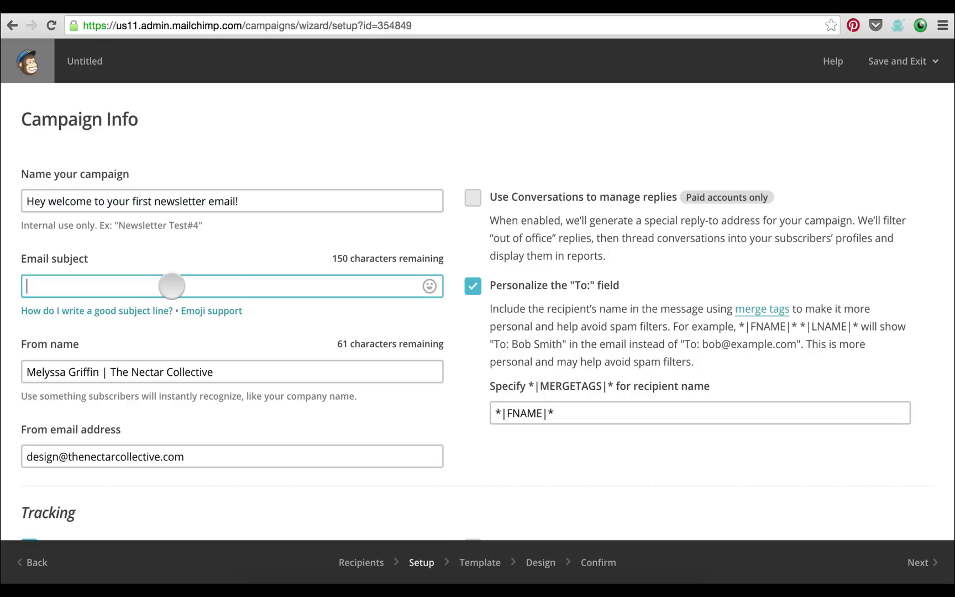
pyautogui.press('super+v')
pyautogui.click(248, 201)
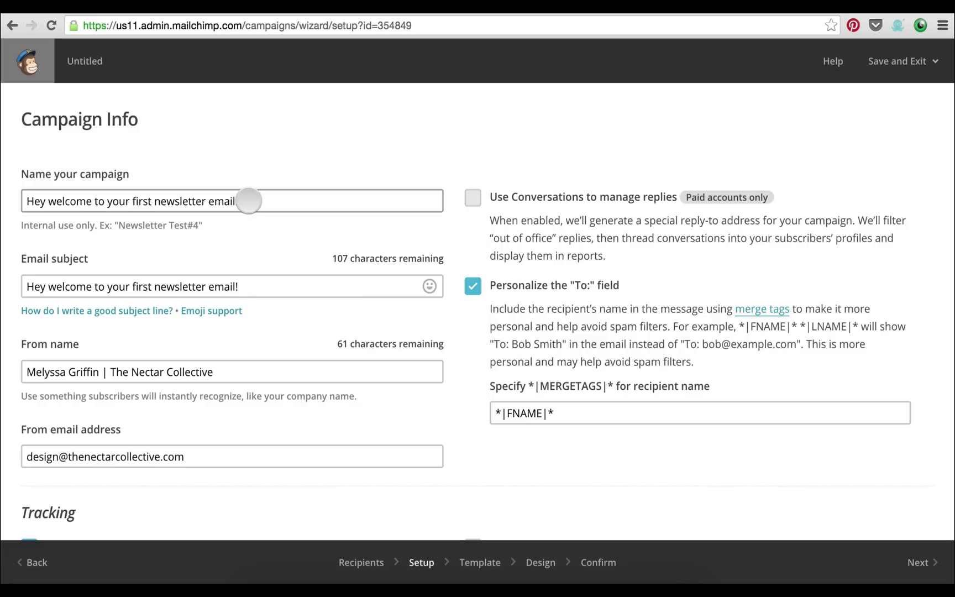
pyautogui.click(238, 286)
pyautogui.moveTo(242, 286); pyautogui.dragTo(17, 286)
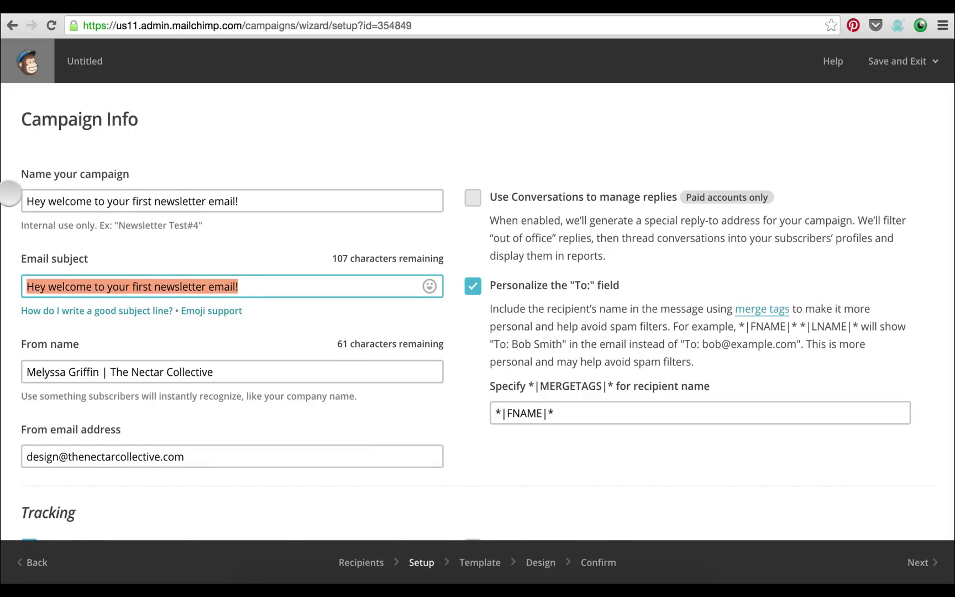
pyautogui.scroll(-1, 10, 191)
pyautogui.scroll(-2, 10, 192)
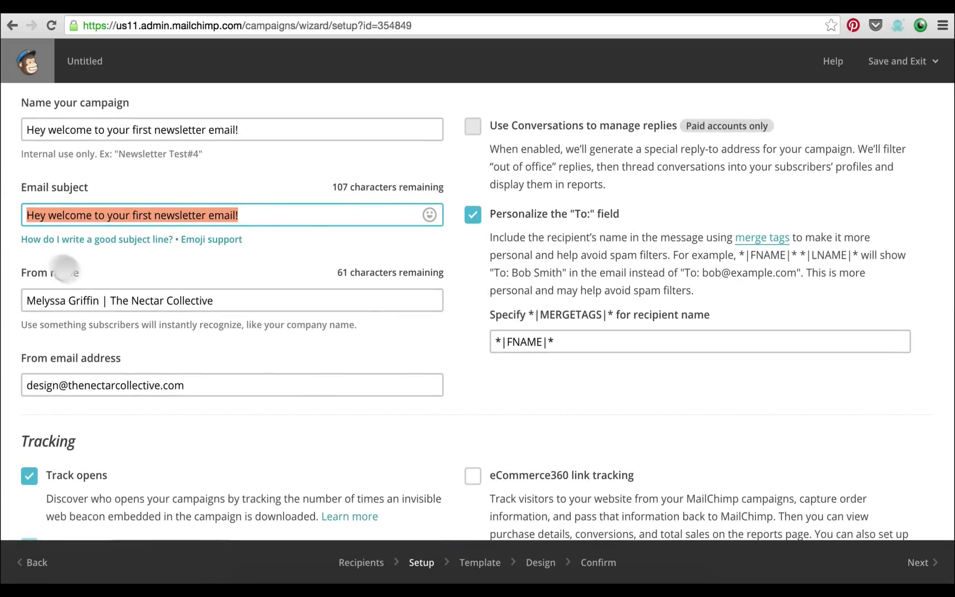
pyautogui.click(108, 299)
pyautogui.click(215, 301)
pyautogui.moveTo(58, 313); pyautogui.dragTo(7, 299)
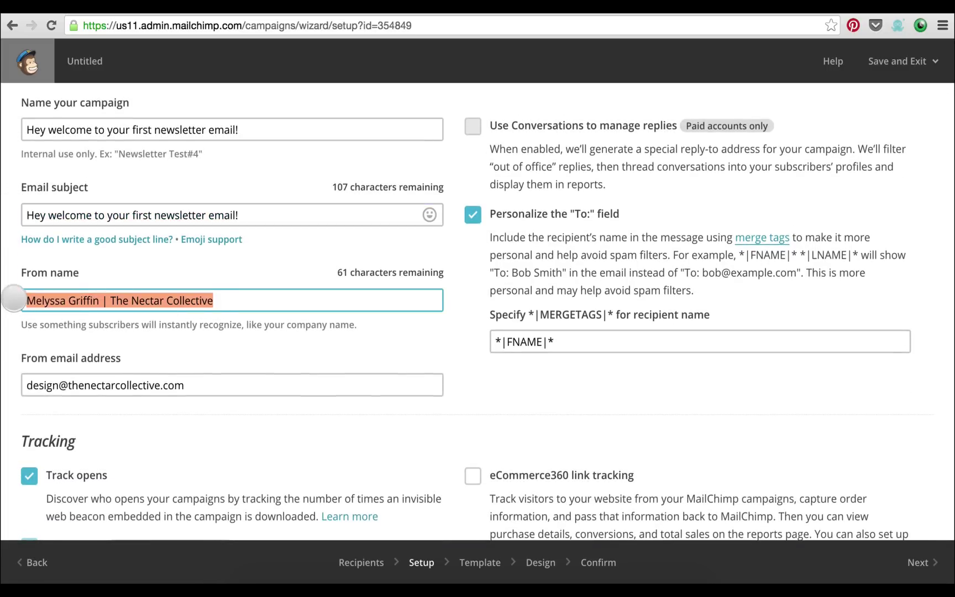
pyautogui.scroll(-3, 17, 301)
pyautogui.click(89, 326)
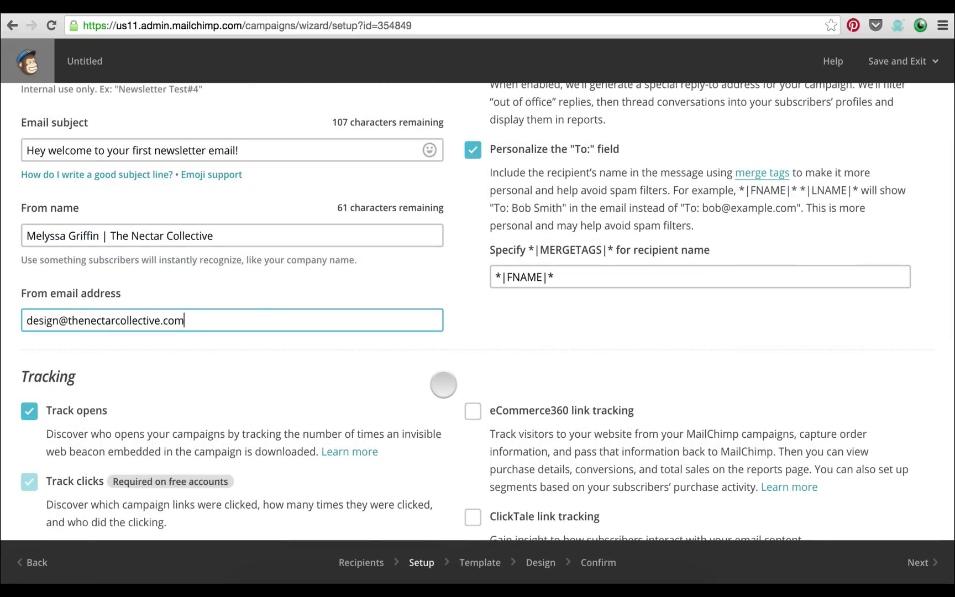
pyautogui.scroll(-3, 444, 384)
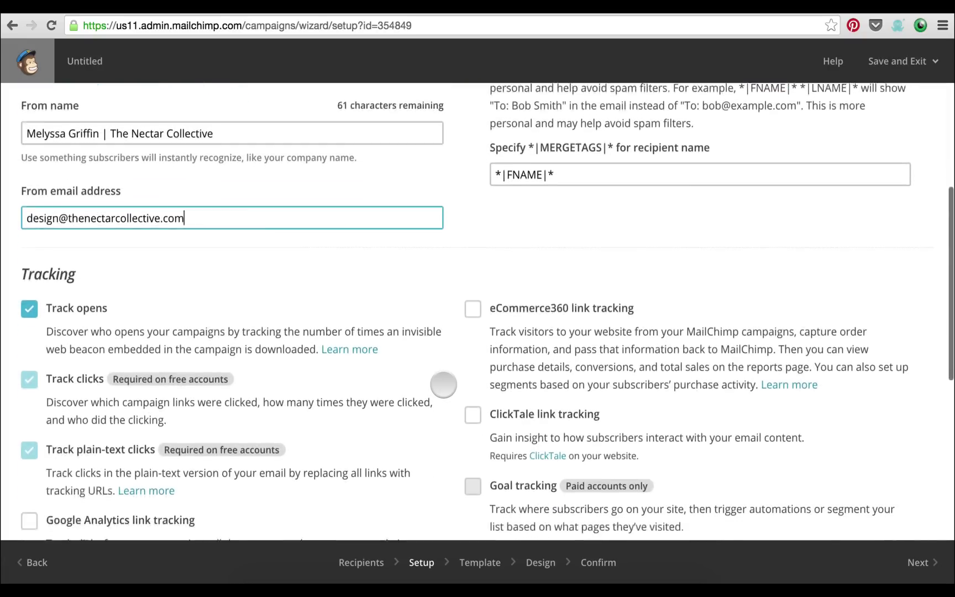
pyautogui.scroll(-10, 443, 384)
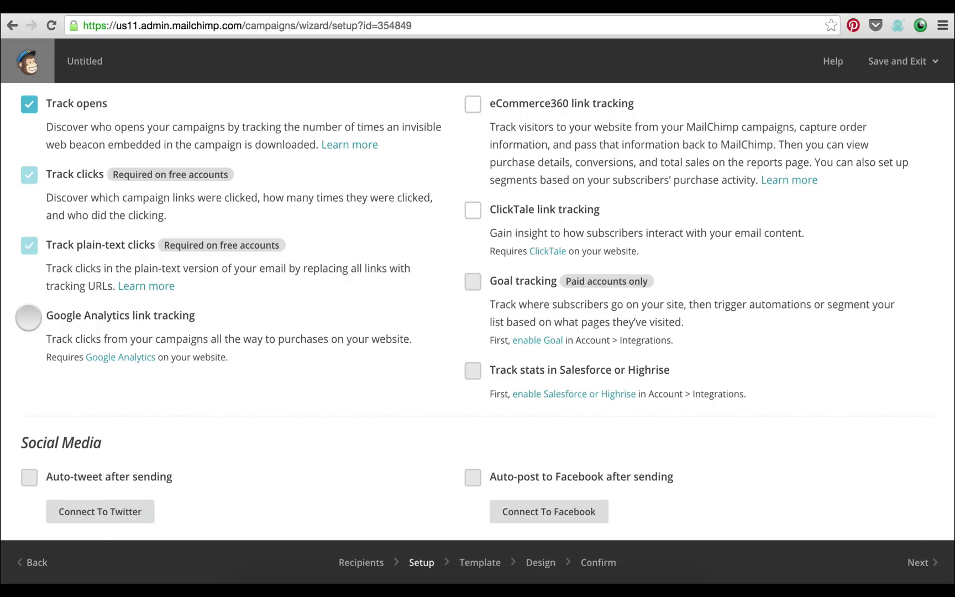
# Enable Google Analytics link tracking, keeping the title Hey_welcome_to_your_first_newsletter_email_9_24_2015
pyautogui.click(29, 317)
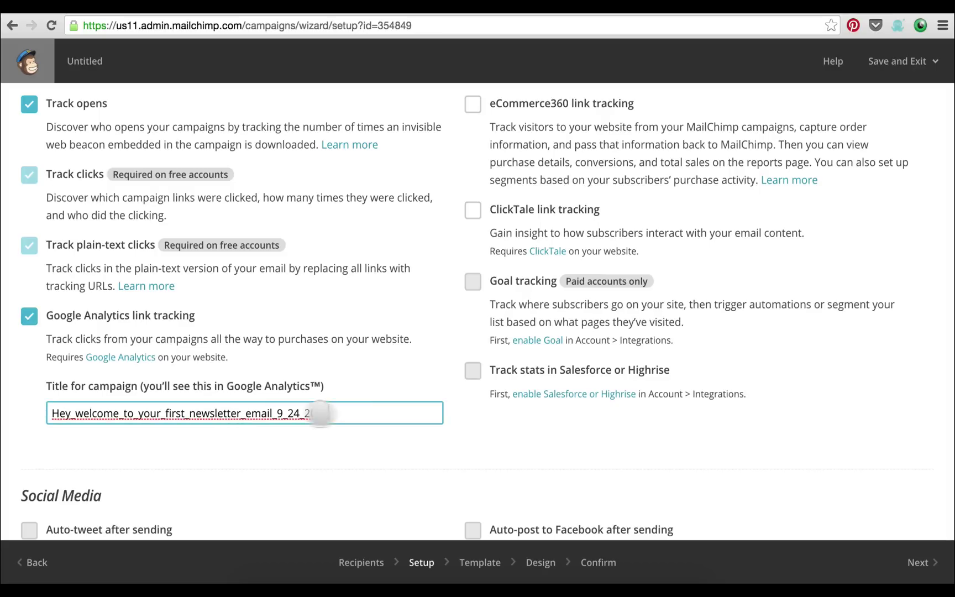
pyautogui.moveTo(321, 412); pyautogui.dragTo(35, 411)
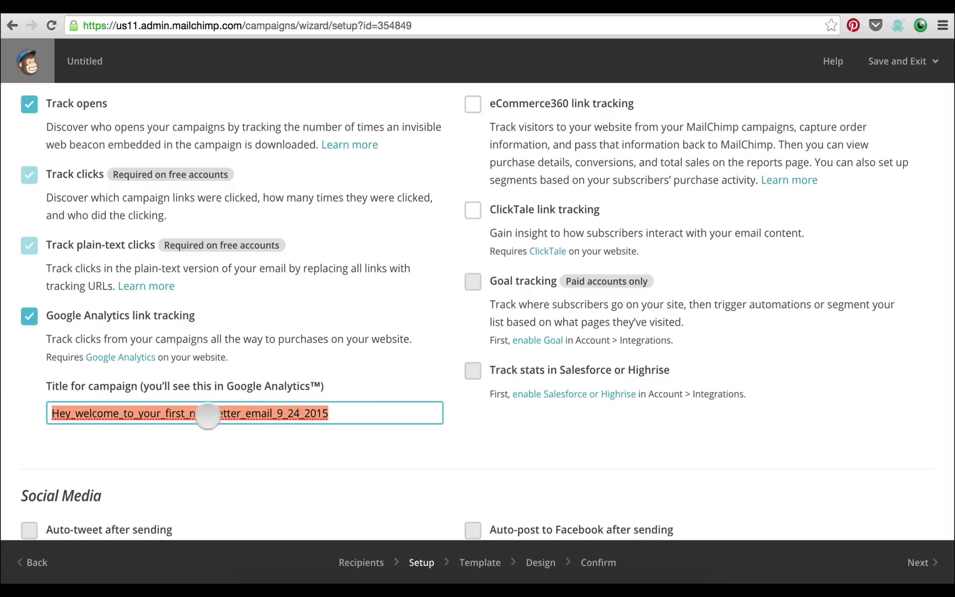
pyautogui.click(211, 414)
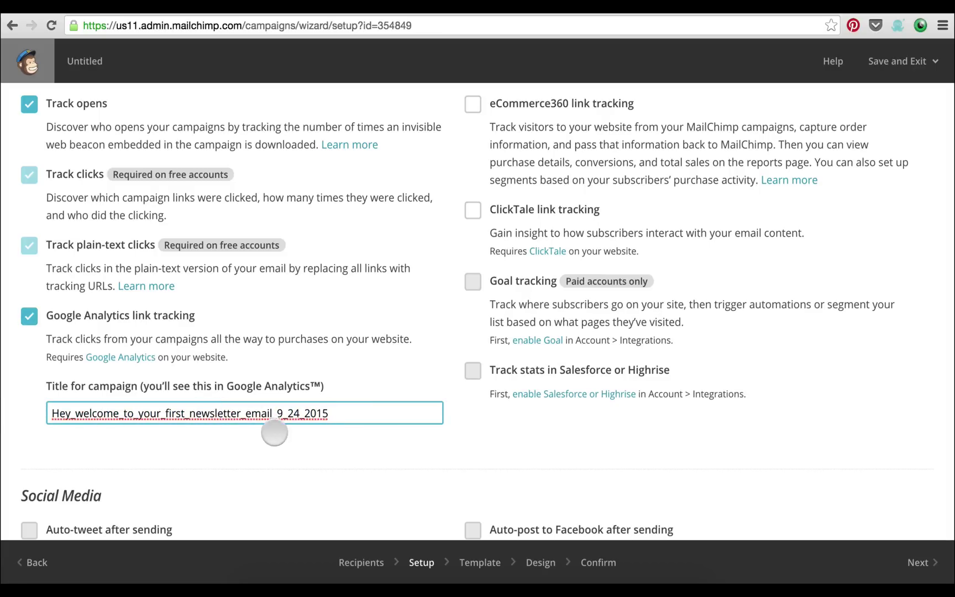
pyautogui.moveTo(342, 412); pyautogui.dragTo(32, 417)
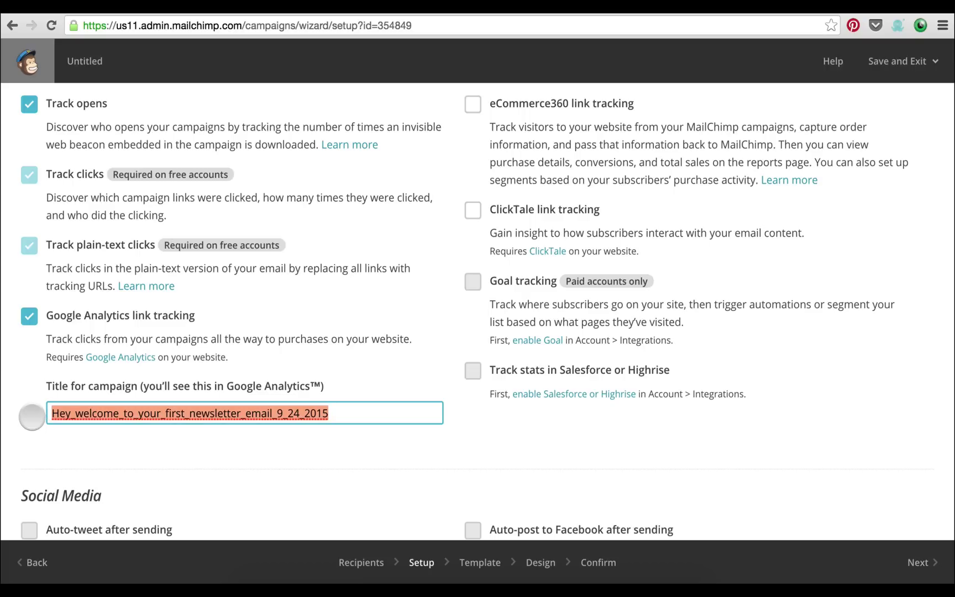
pyautogui.click(32, 417)
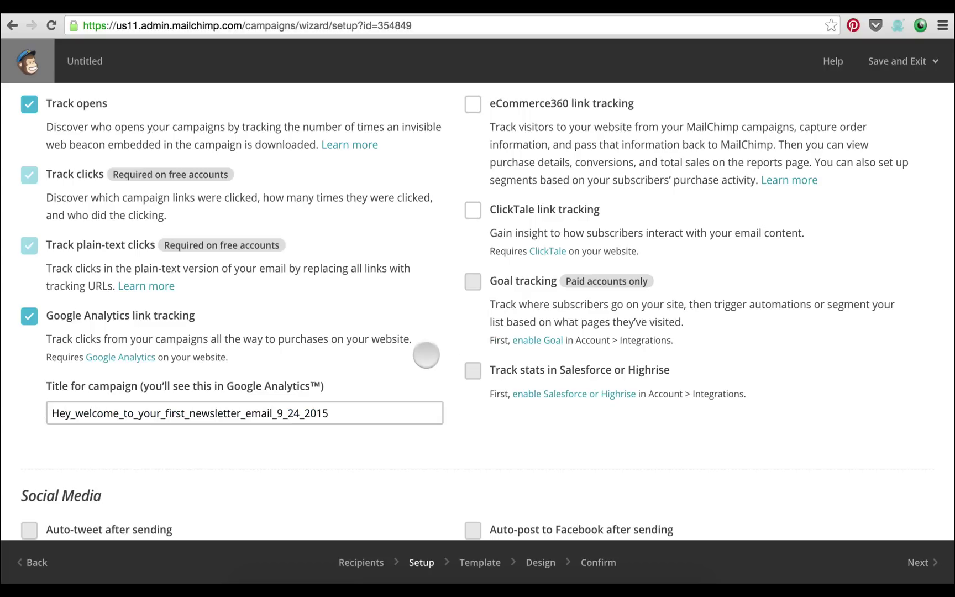
pyautogui.click(335, 413)
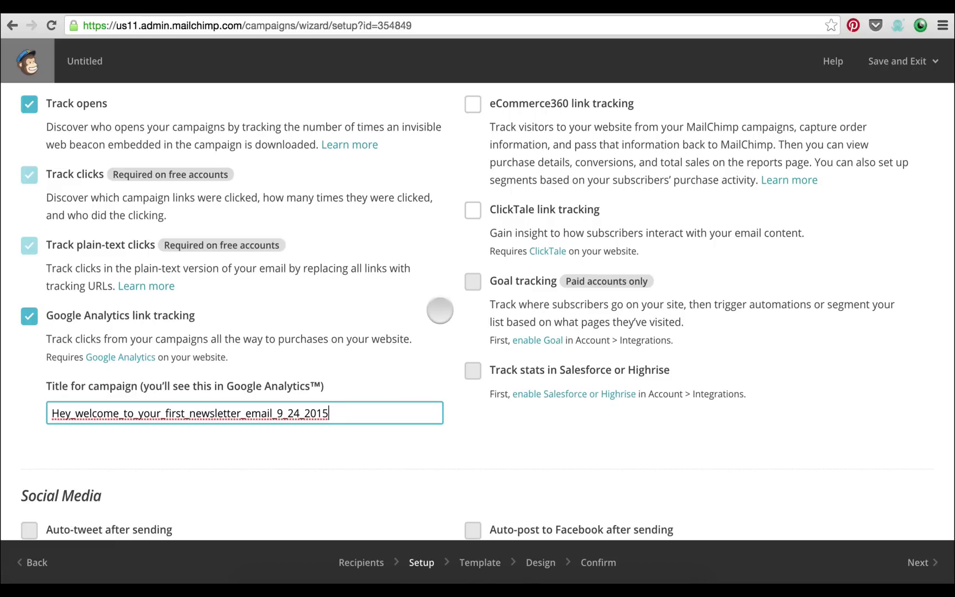
pyautogui.scroll(-3, 430, 278)
pyautogui.scroll(-1, 429, 278)
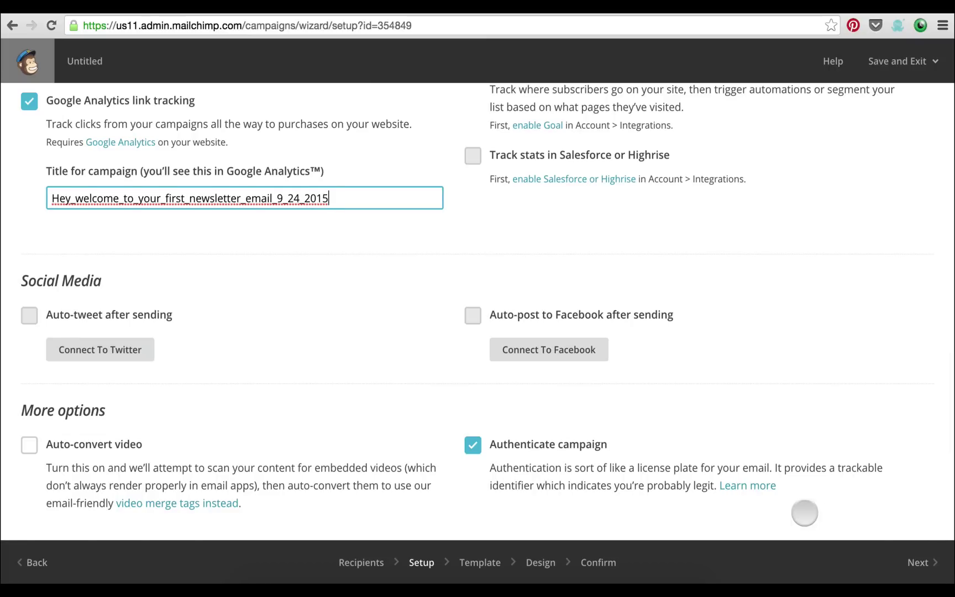
# Trim the too-long Google Analytics title to Hey_welcome_to_your_first and proceed to template selection
pyautogui.click(914, 553)
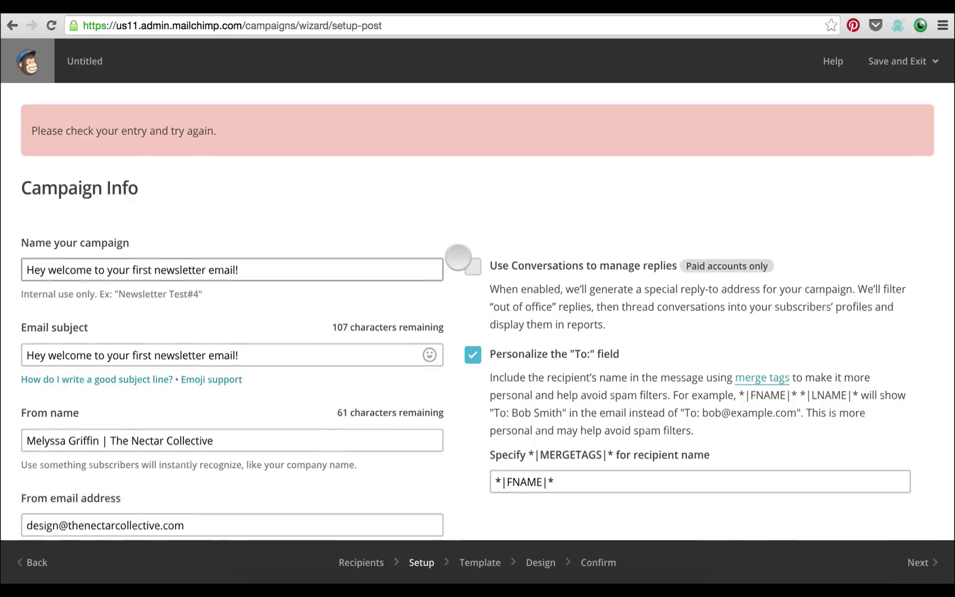
pyautogui.scroll(-10, 458, 257)
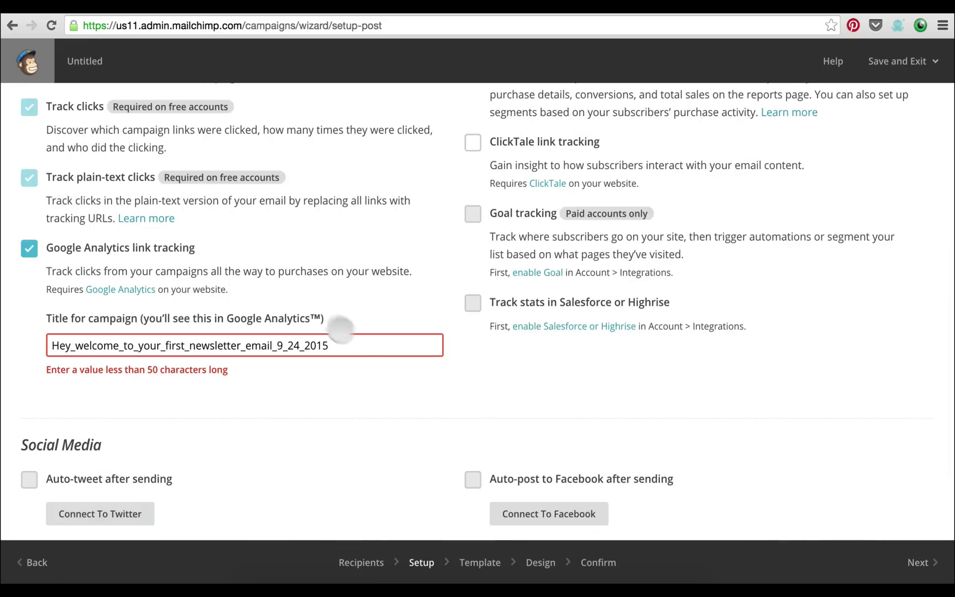
pyautogui.click(329, 346)
pyautogui.press('BackSpace')
pyautogui.press('BackSpace')
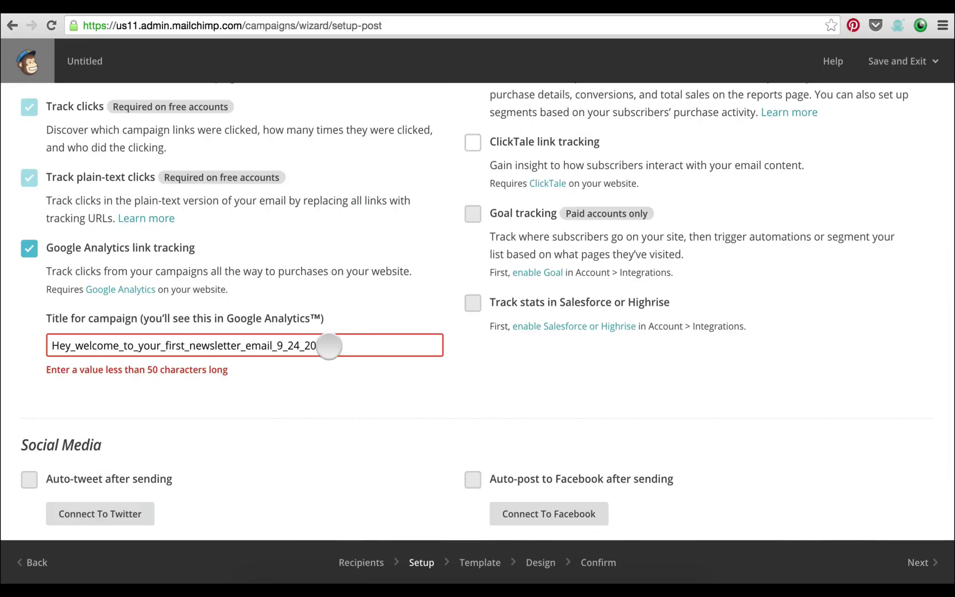
pyautogui.moveTo(341, 345); pyautogui.dragTo(188, 347)
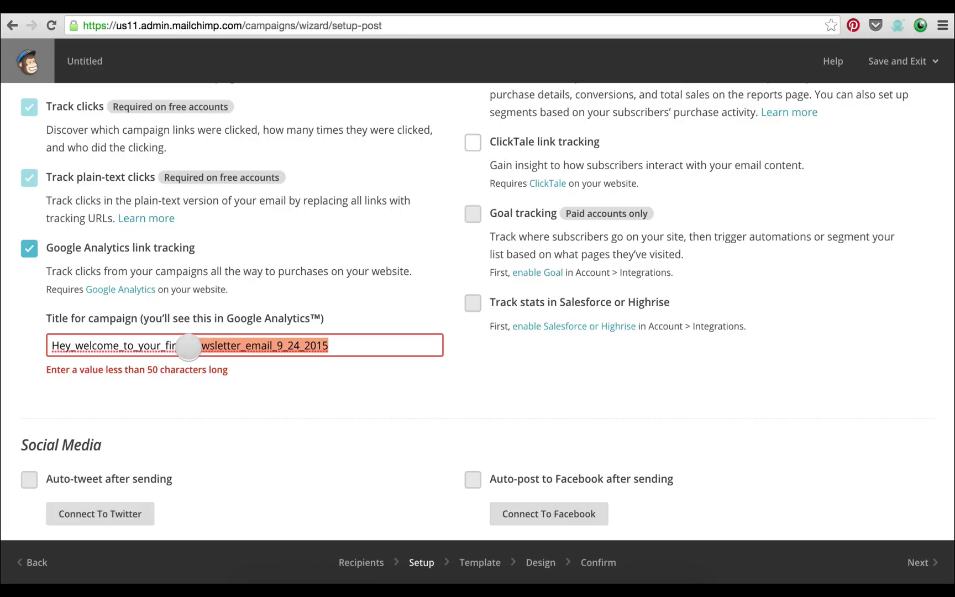
pyautogui.press('BackSpace')
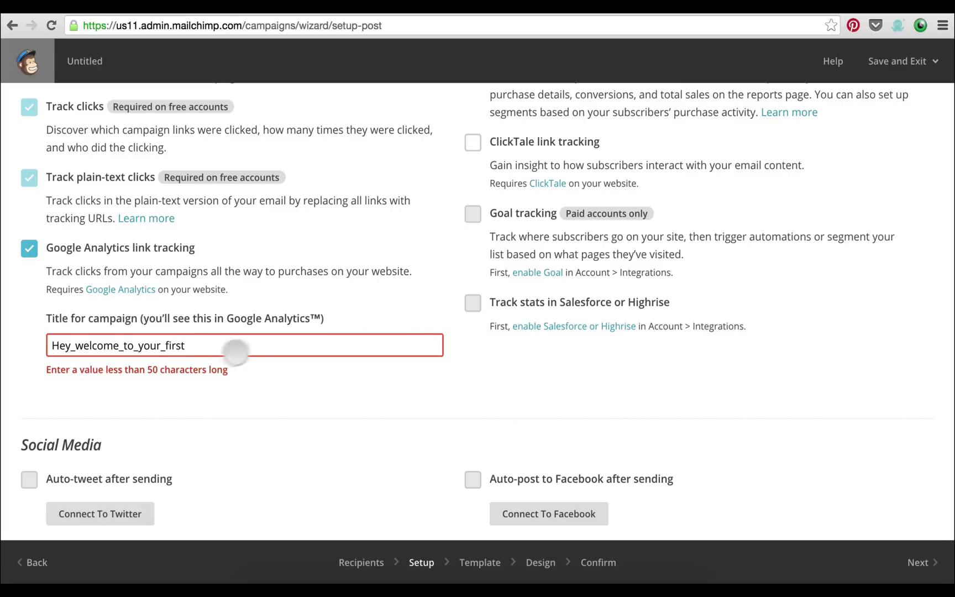
pyautogui.scroll(-3, 397, 303)
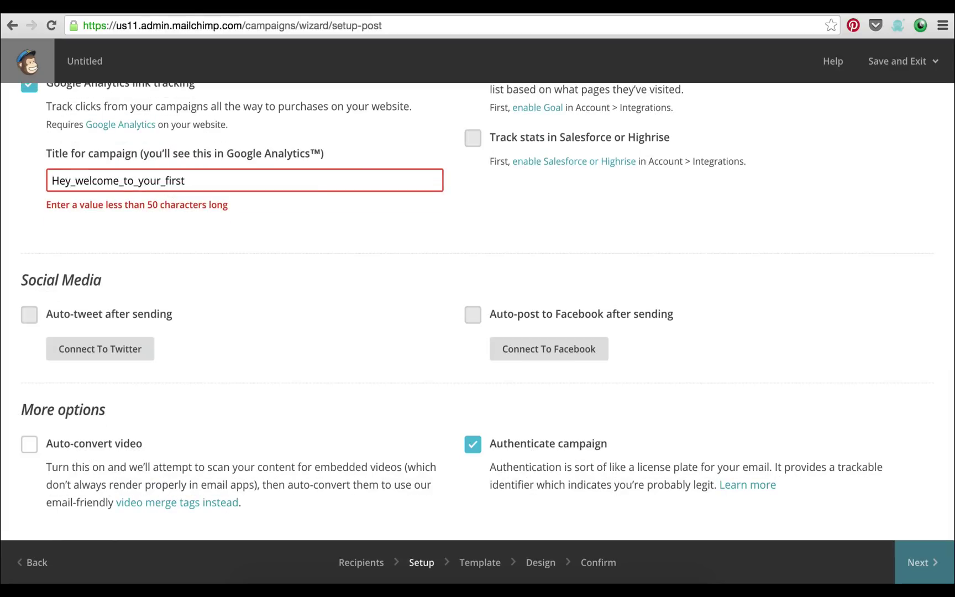
pyautogui.click(922, 562)
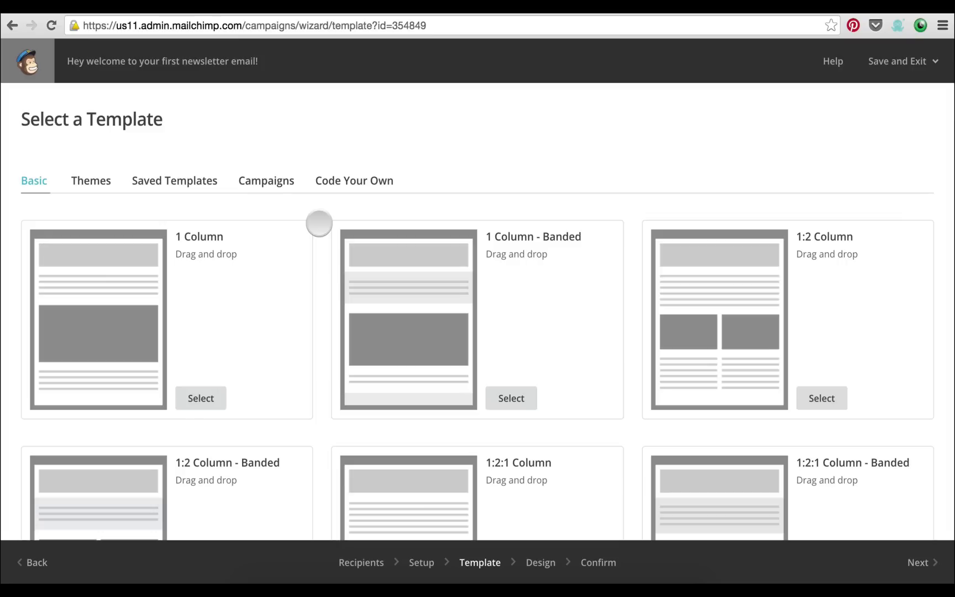
# Browse the Basic templates and select the 1 Column layout
pyautogui.scroll(-5, 319, 223)
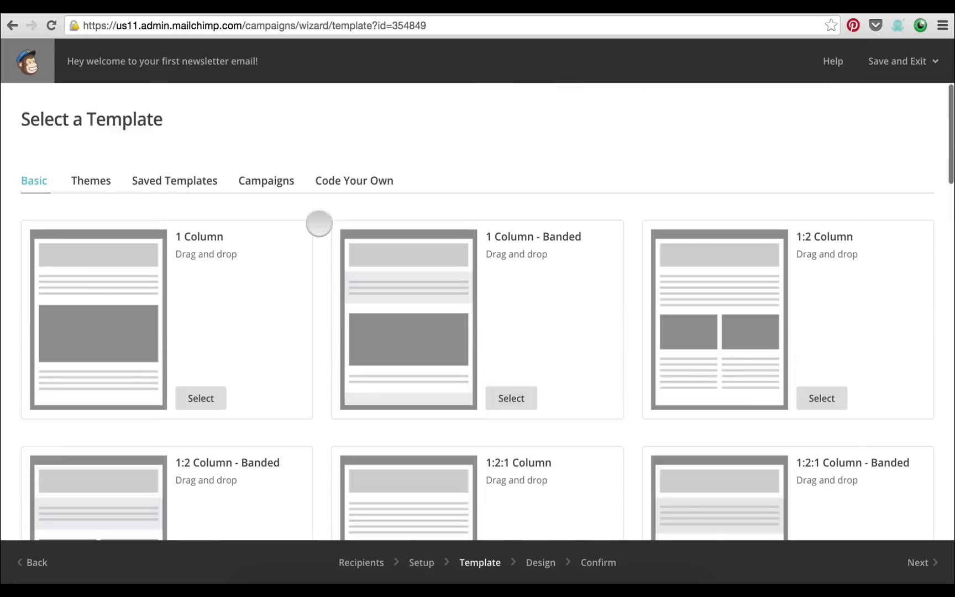
pyautogui.scroll(-8, 319, 224)
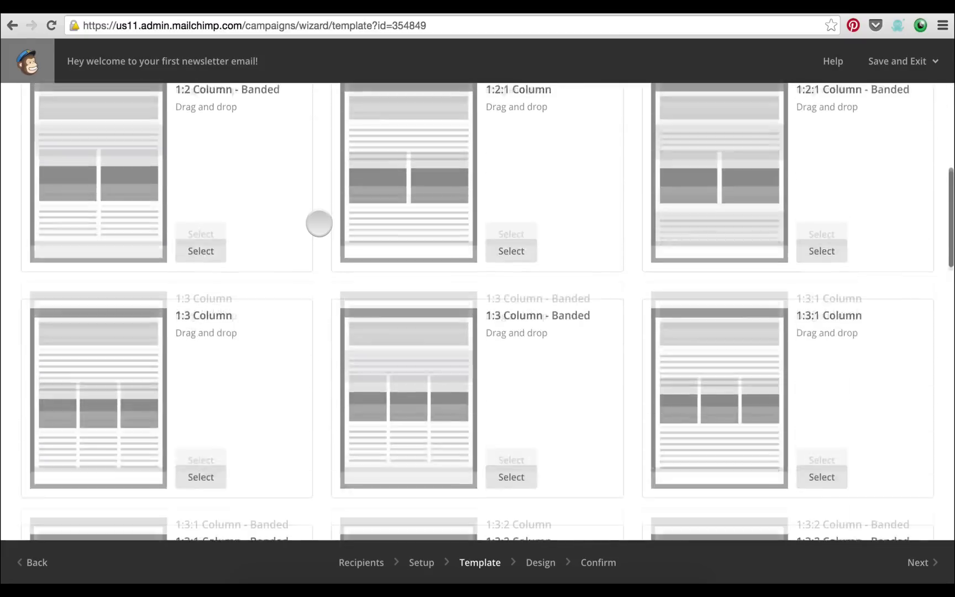
pyautogui.scroll(-10, 319, 223)
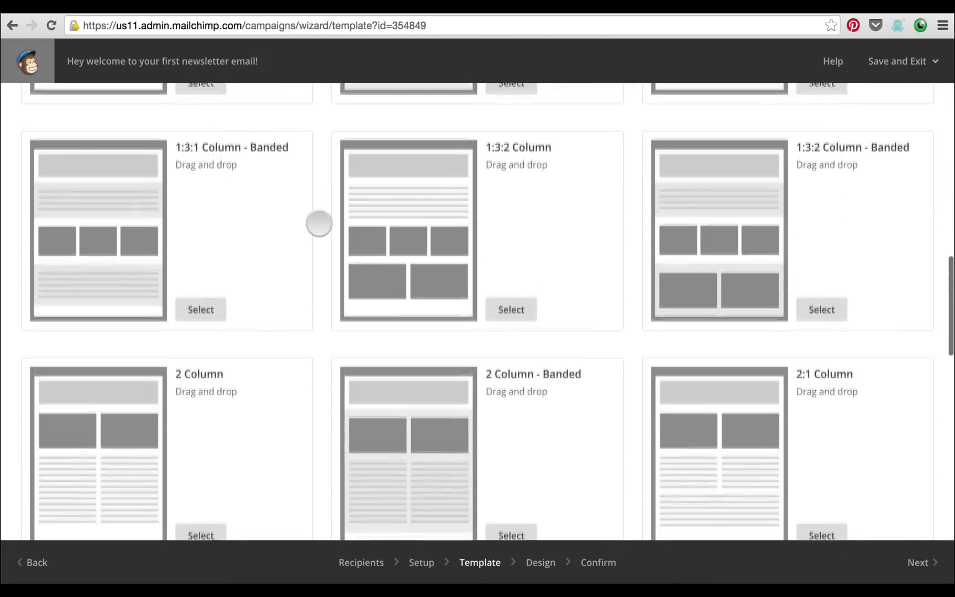
pyautogui.scroll(-10, 319, 224)
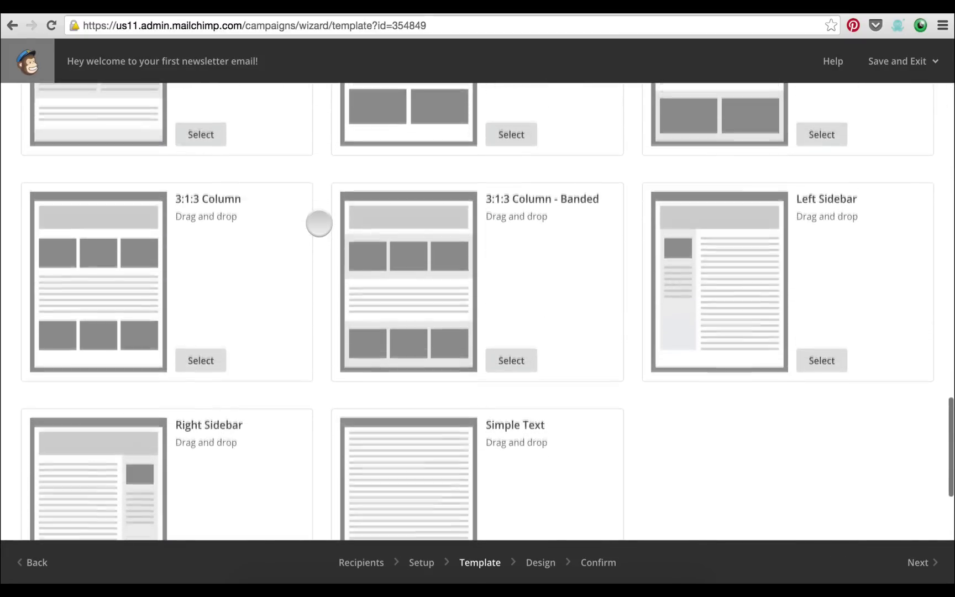
pyautogui.scroll(10, 319, 223)
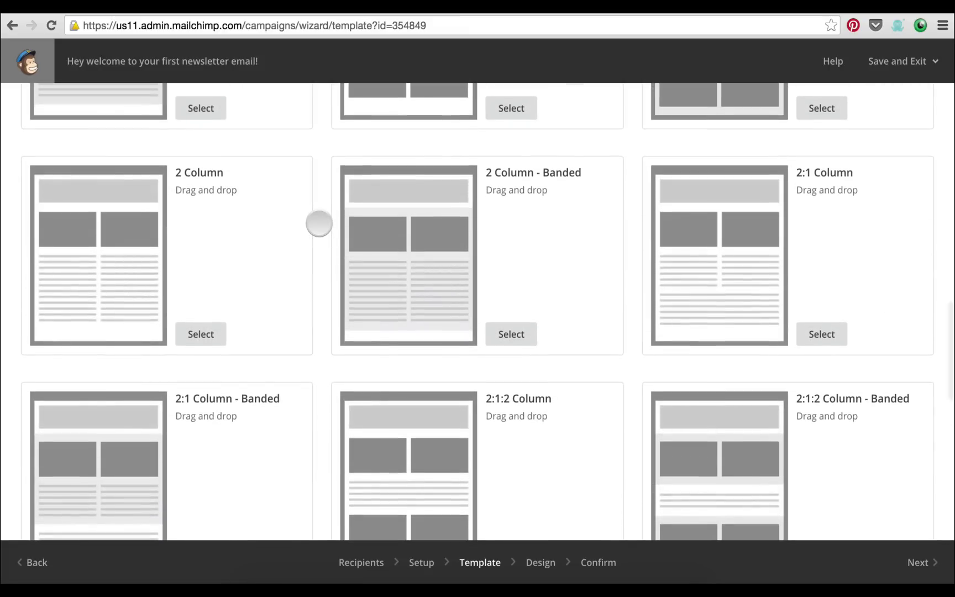
pyautogui.scroll(2, 319, 223)
pyautogui.scroll(3, 319, 224)
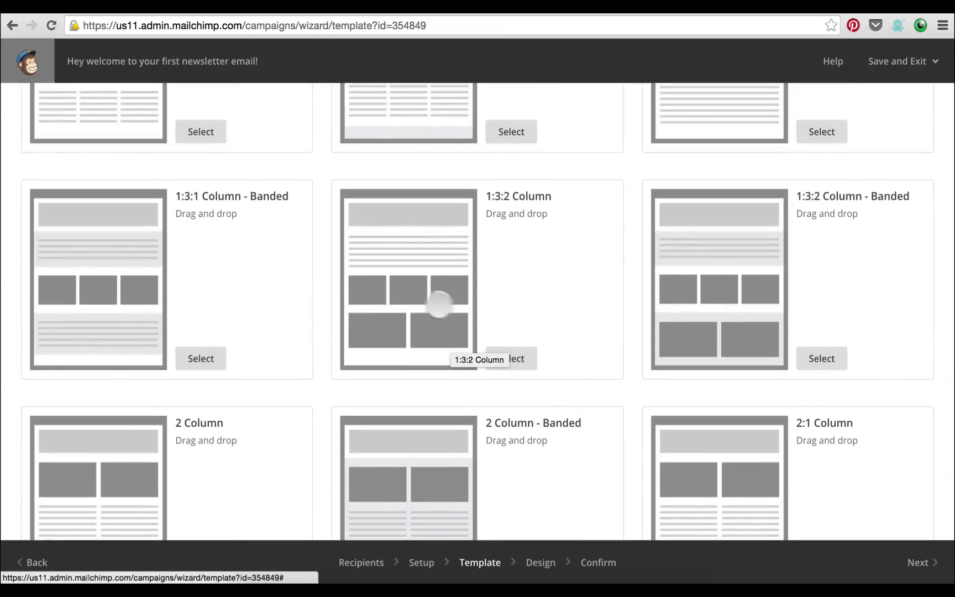
pyautogui.scroll(15, 317, 259)
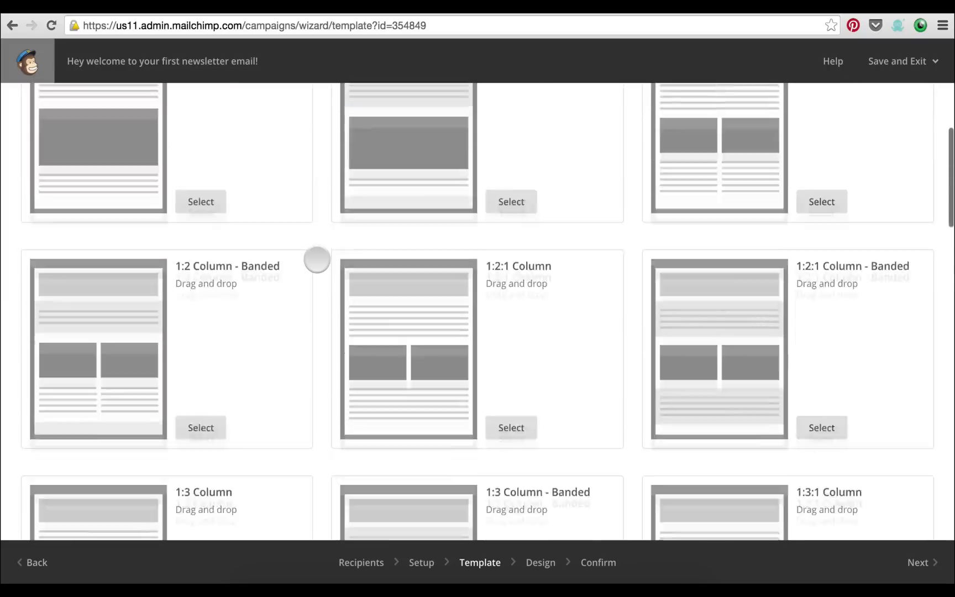
pyautogui.scroll(2, 317, 260)
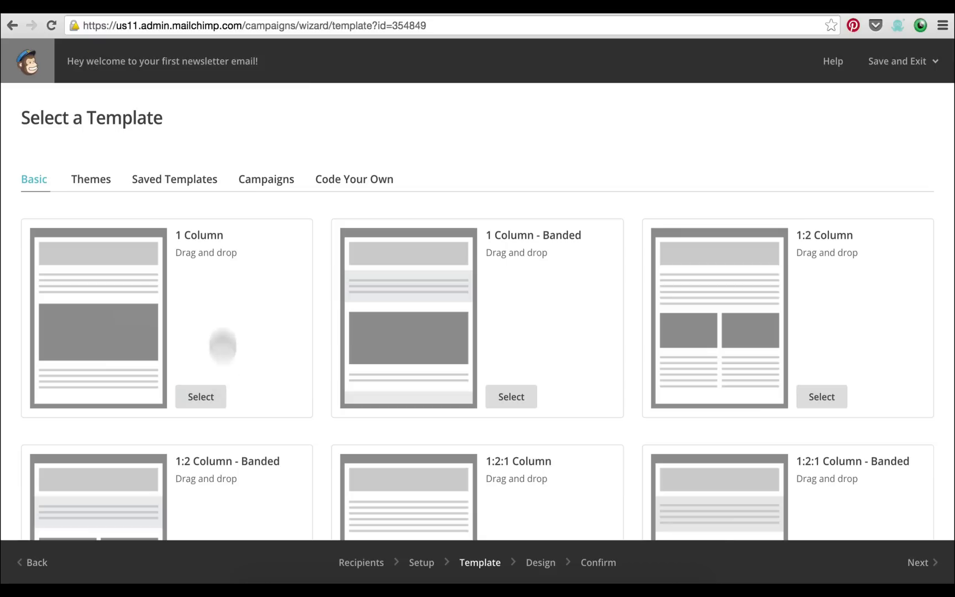
pyautogui.click(215, 403)
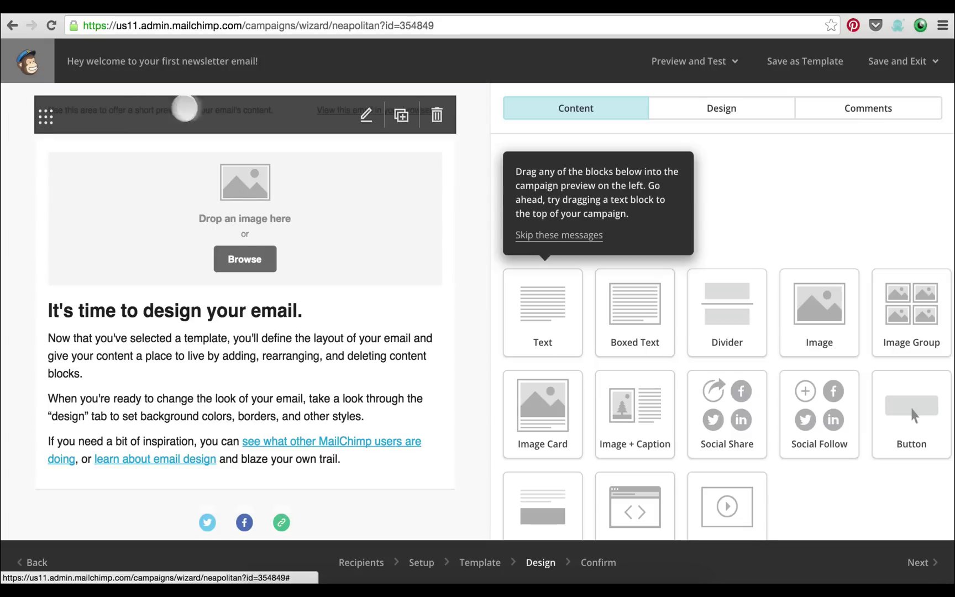
# Replace the preheader preview text with 'This email contains awesomeness.' and save it
pyautogui.click(364, 123)
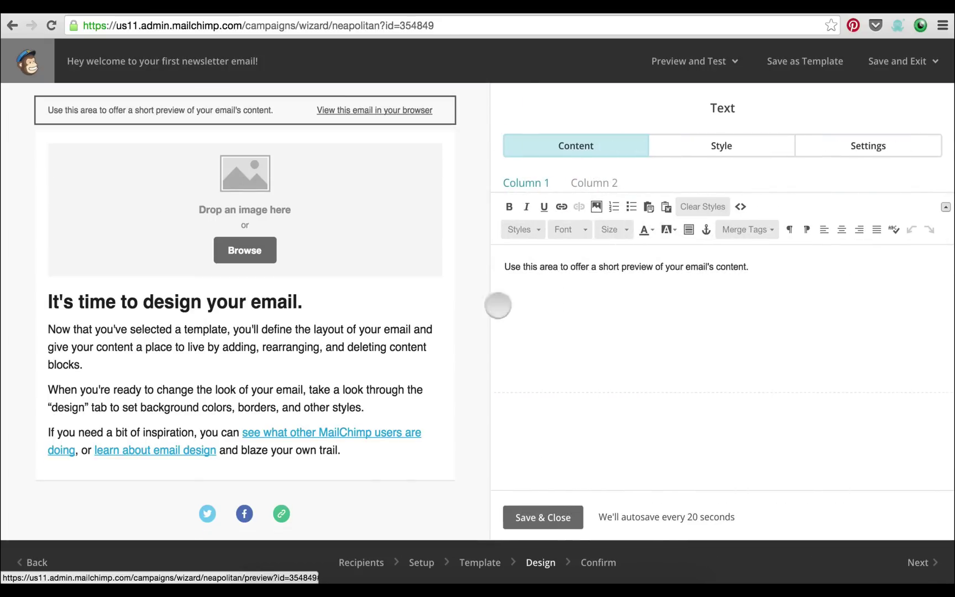
pyautogui.tripleClick(563, 270)
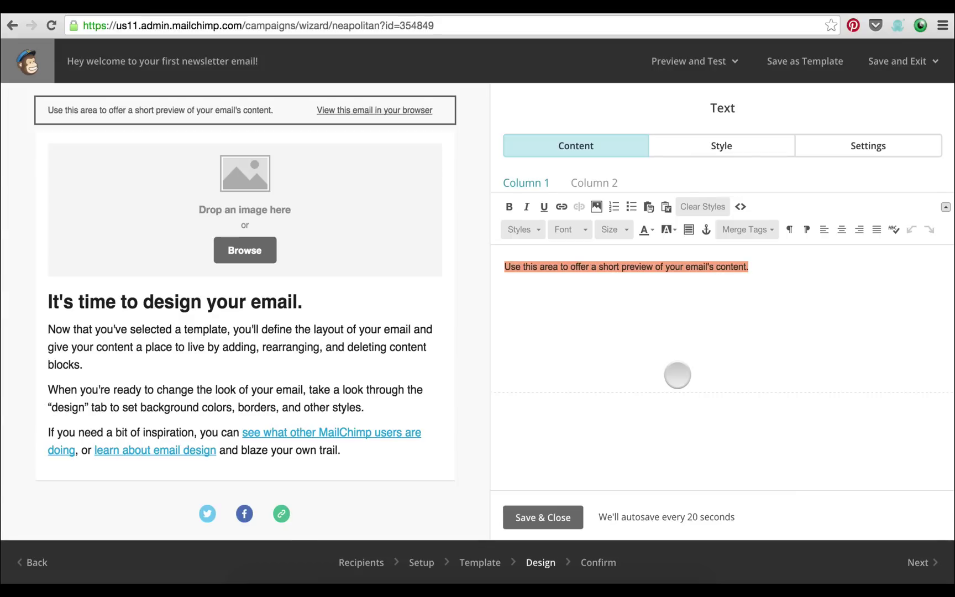
pyautogui.write('This email cont')
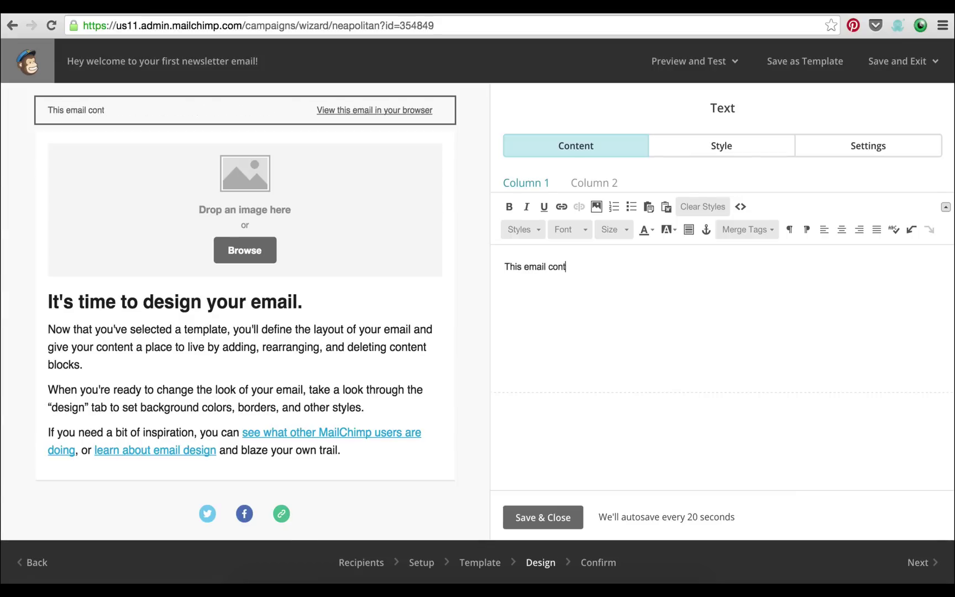
pyautogui.write('ains awesomeness.')
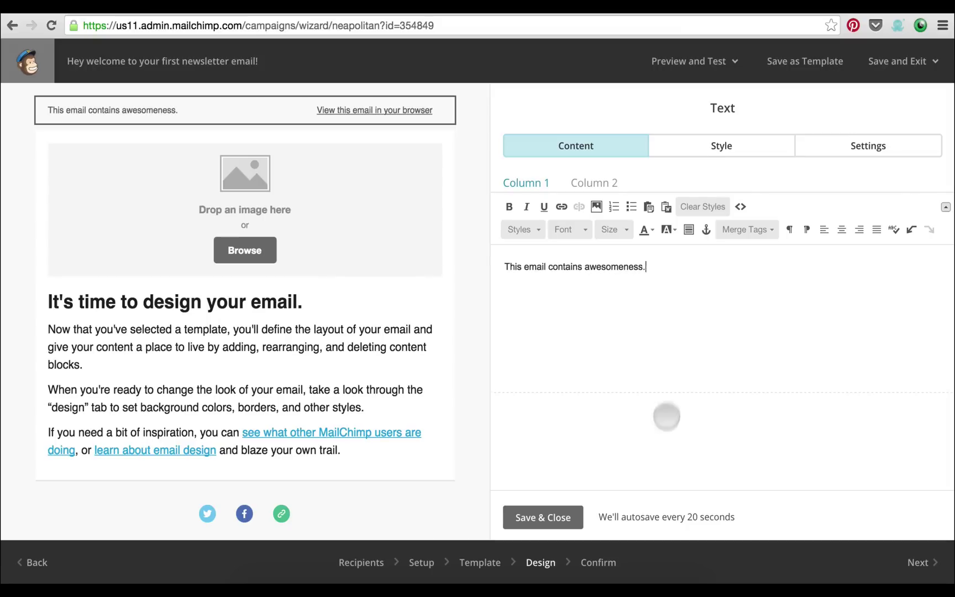
pyautogui.click(553, 516)
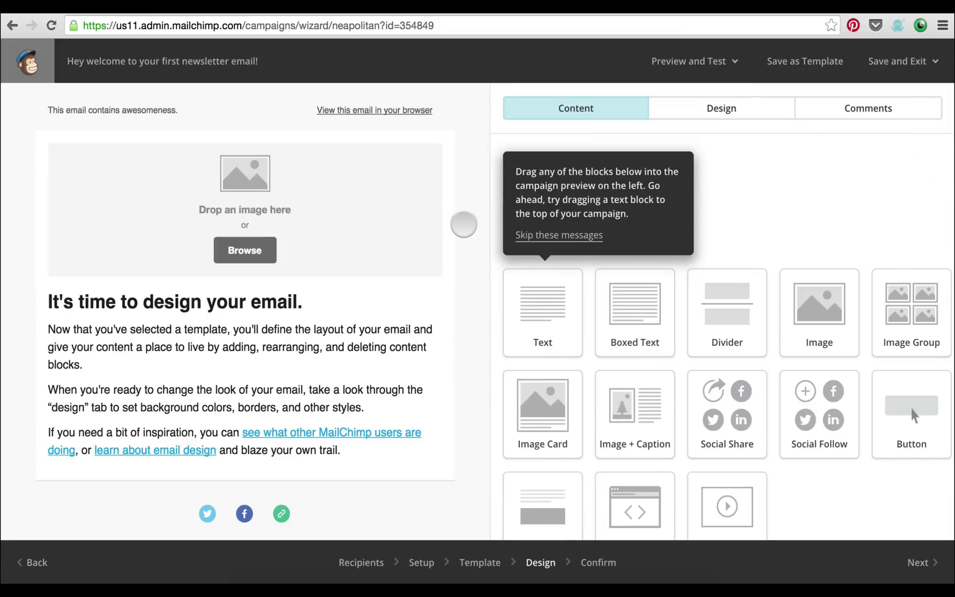
pyautogui.moveTo(256, 269)
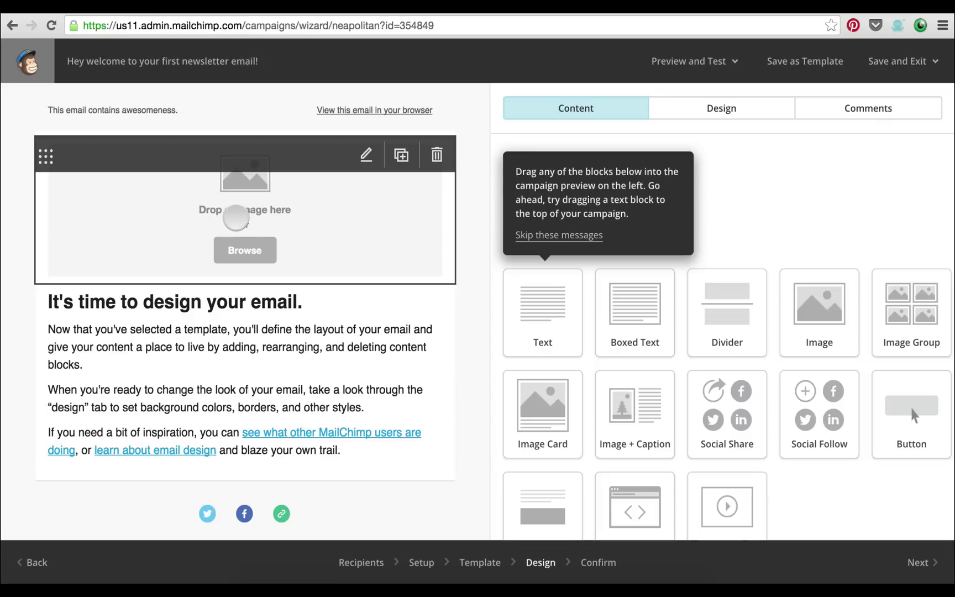
pyautogui.scroll(-3, 254, 243)
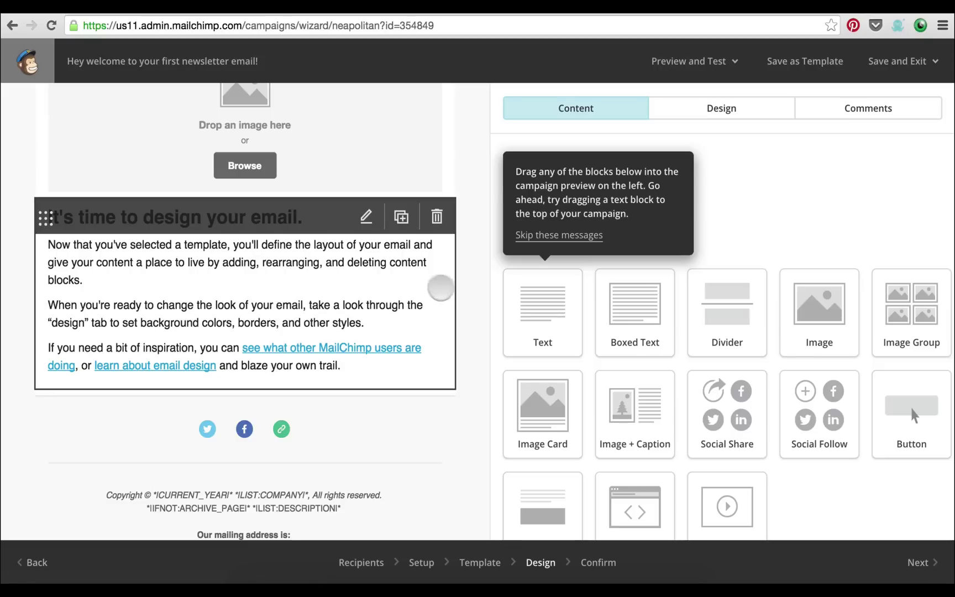
pyautogui.scroll(-3, 473, 296)
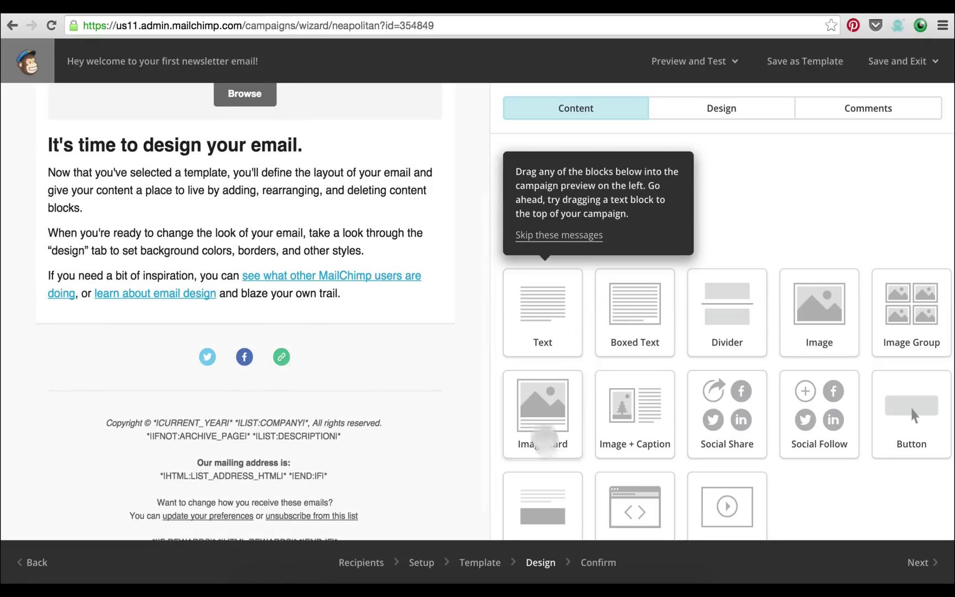
pyautogui.scroll(-1, 749, 492)
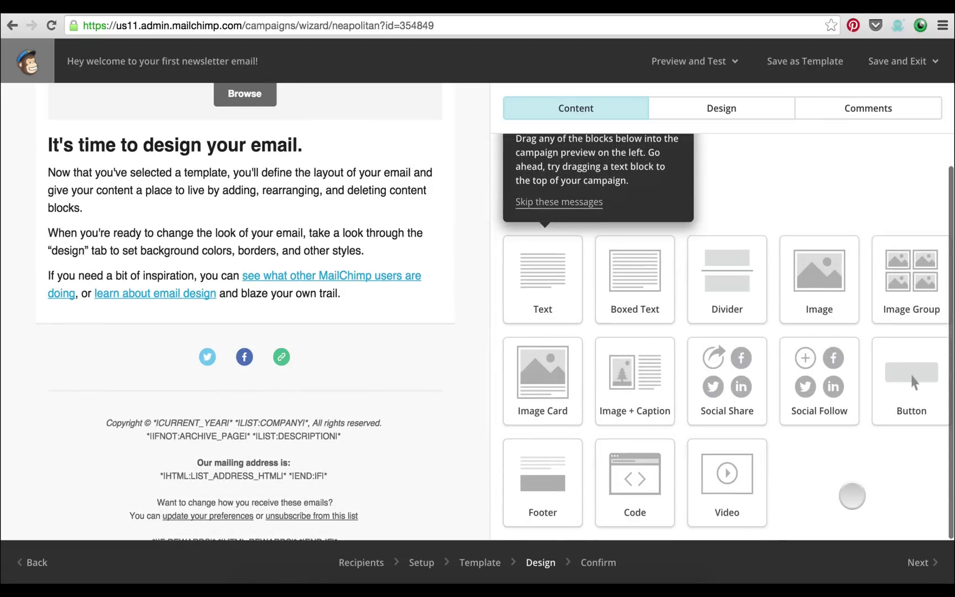
# Insert a Button block below the body text labelled 'Click here to sign up for my webinar!'
pyautogui.moveTo(912, 382); pyautogui.dragTo(342, 386)
pyautogui.moveTo(281, 322); pyautogui.dragTo(277, 325)
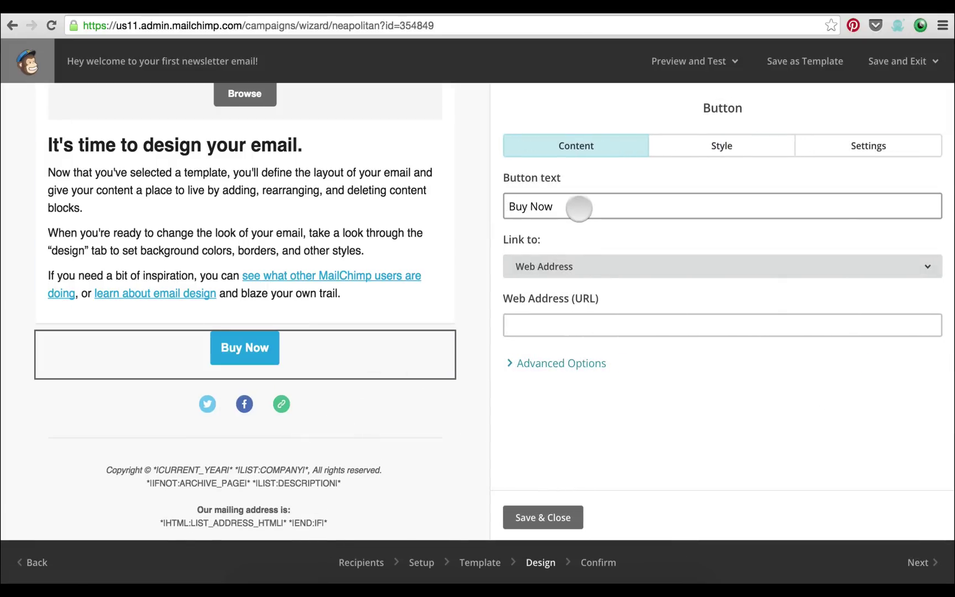
pyautogui.write('Cli')
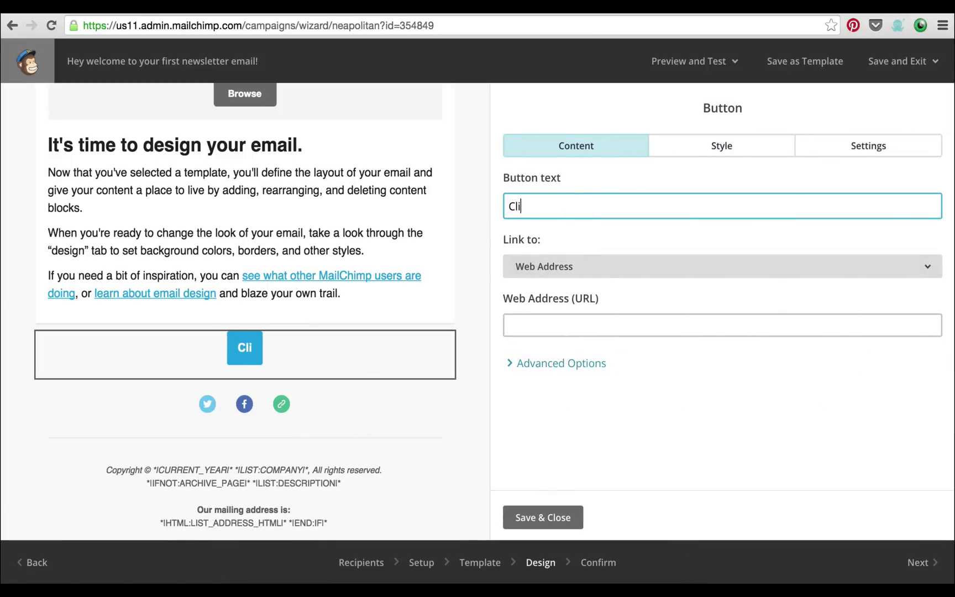
pyautogui.write('ck here to sign up ')
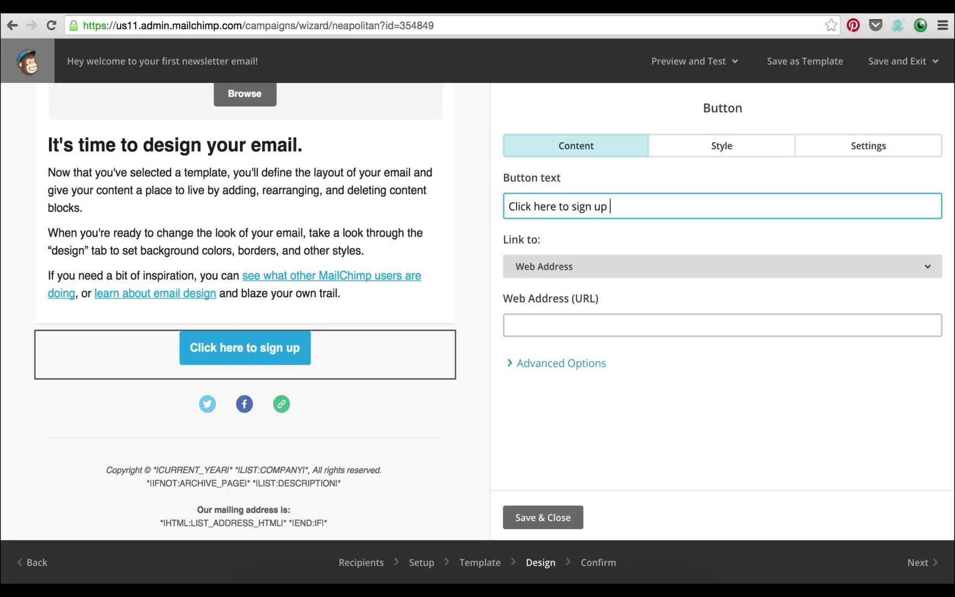
pyautogui.write('for my webinar!')
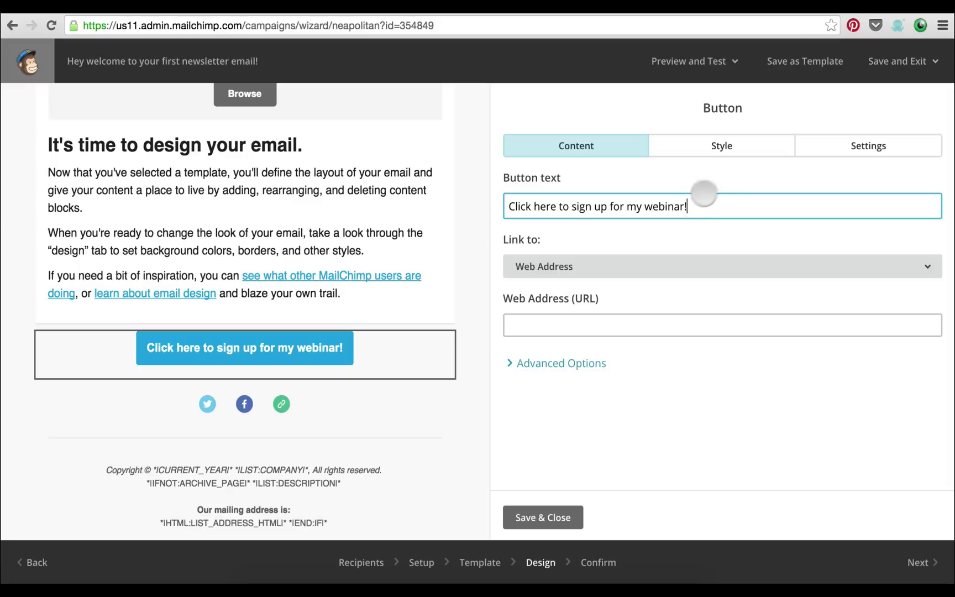
pyautogui.click(719, 150)
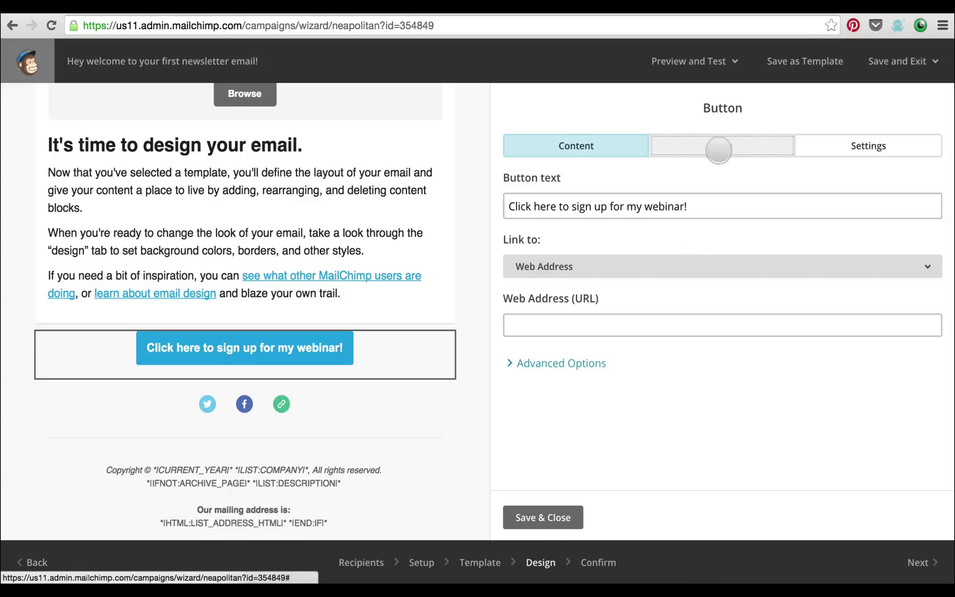
# Change the webinar button's background from blue #2BAADF to pink #f364bf and show its alignment settings
pyautogui.scroll(-2, 625, 314)
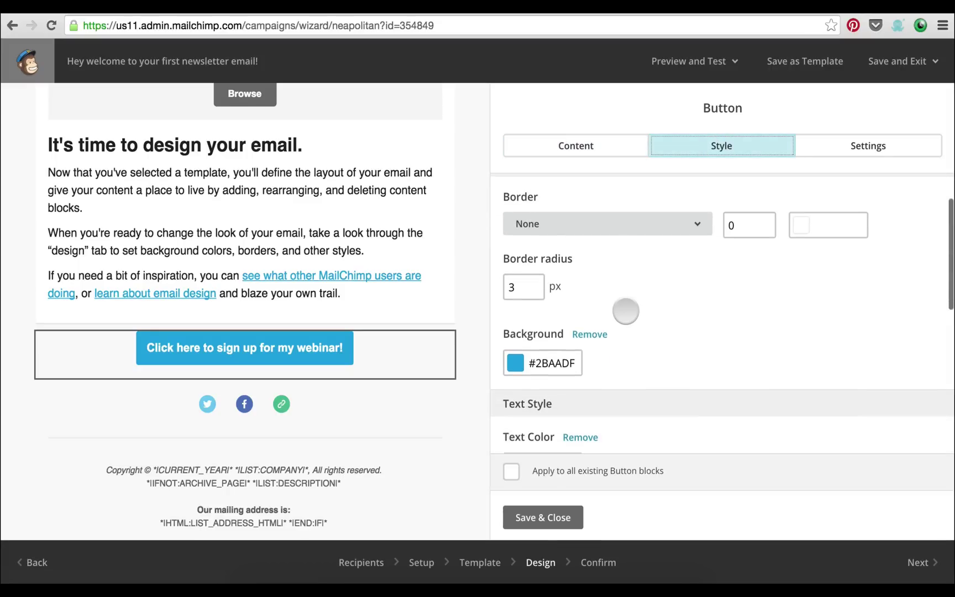
pyautogui.click(550, 363)
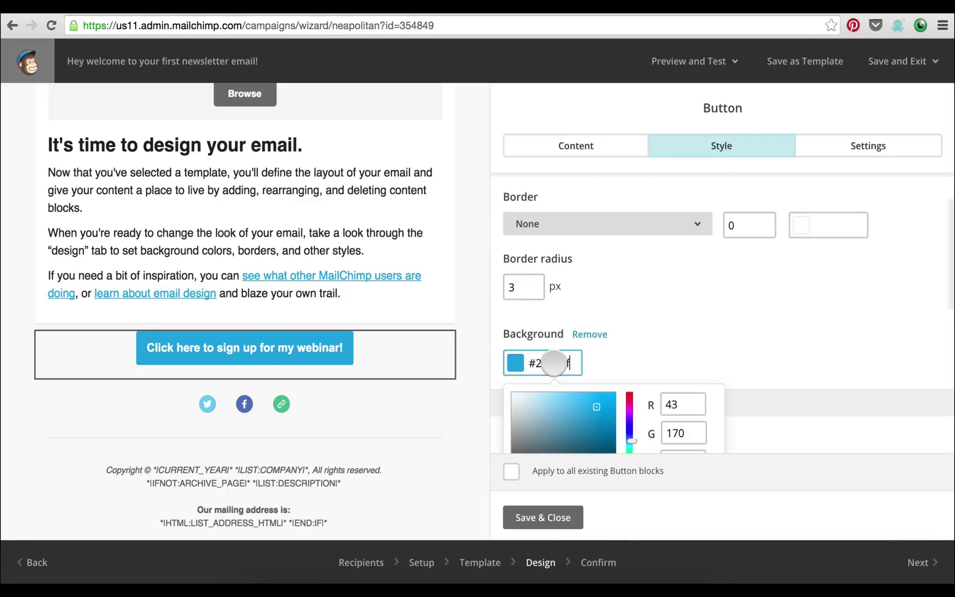
pyautogui.click(630, 403)
pyautogui.scroll(-5, 622, 405)
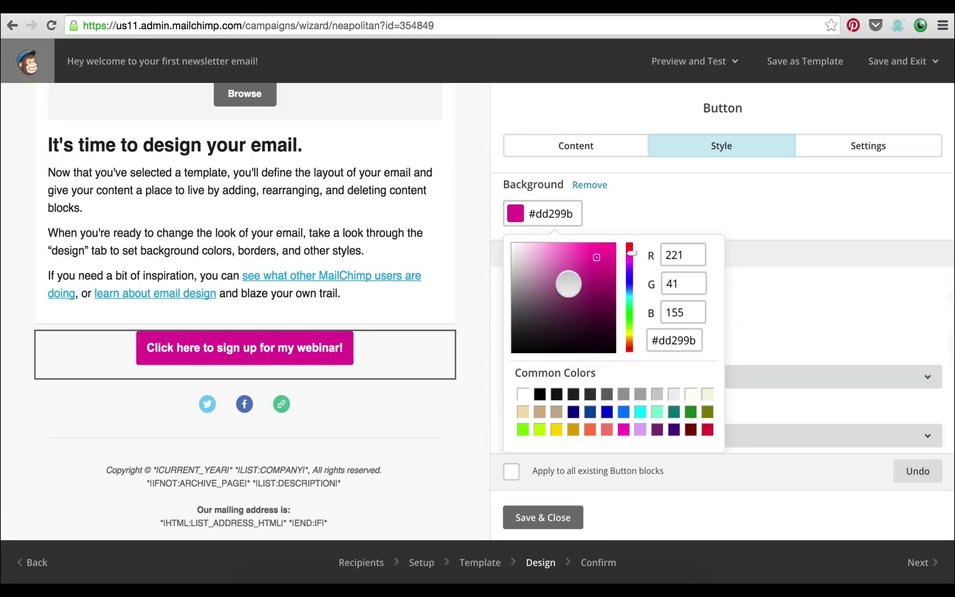
pyautogui.moveTo(587, 250); pyautogui.dragTo(572, 248)
pyautogui.click(630, 212)
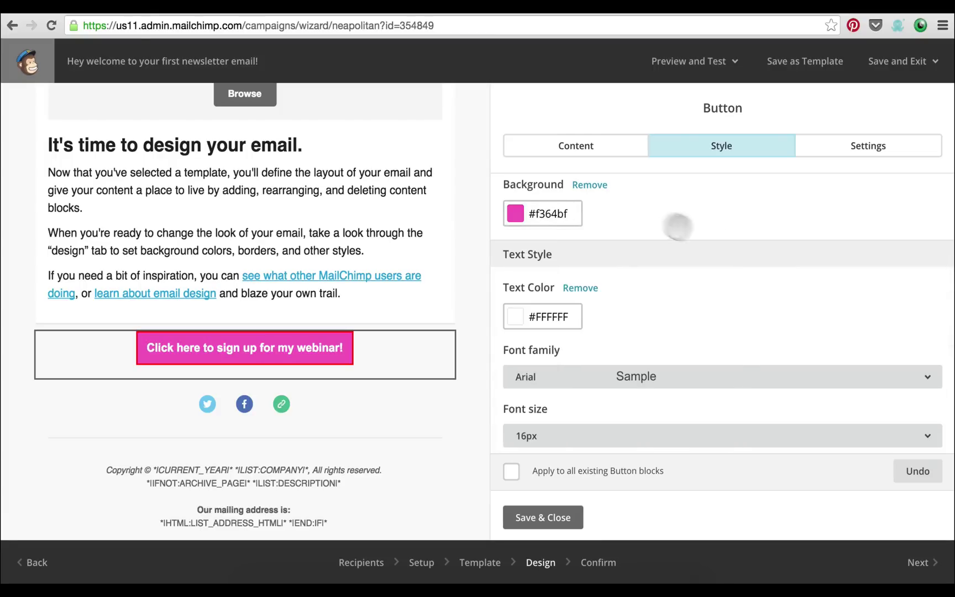
pyautogui.scroll(1, 683, 229)
pyautogui.scroll(-4, 682, 229)
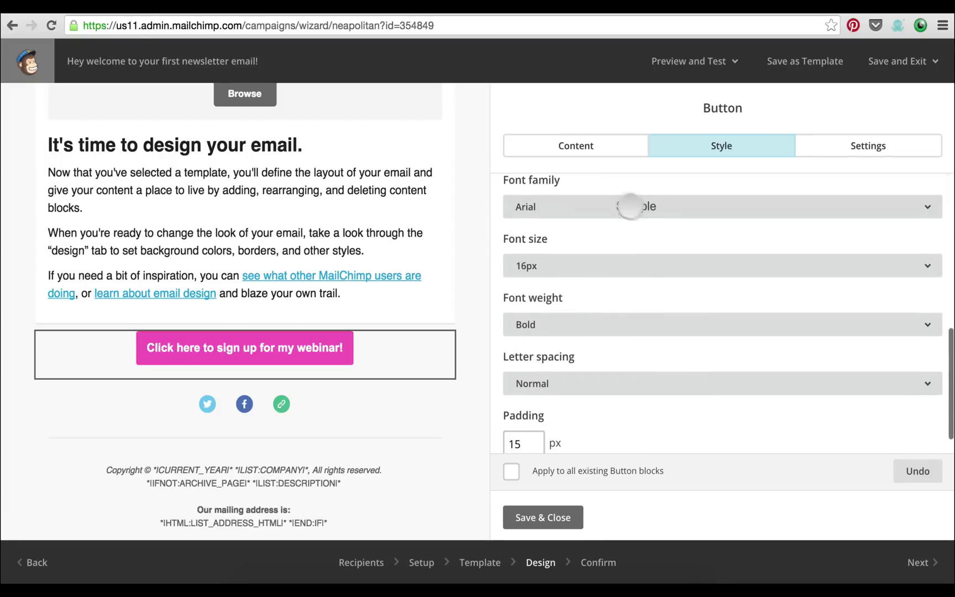
pyautogui.scroll(-1, 619, 332)
pyautogui.scroll(5, 620, 295)
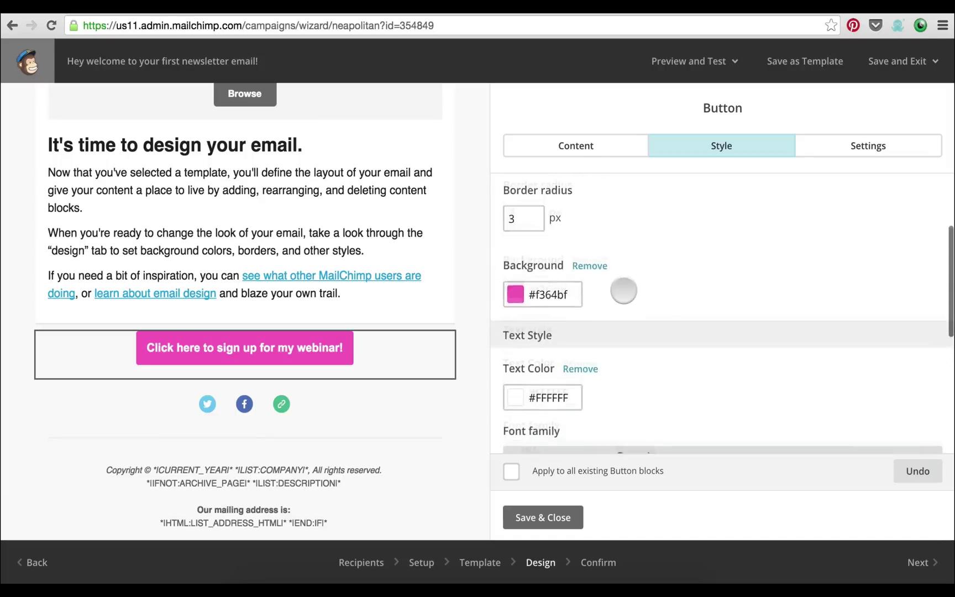
pyautogui.scroll(1, 623, 288)
pyautogui.click(846, 151)
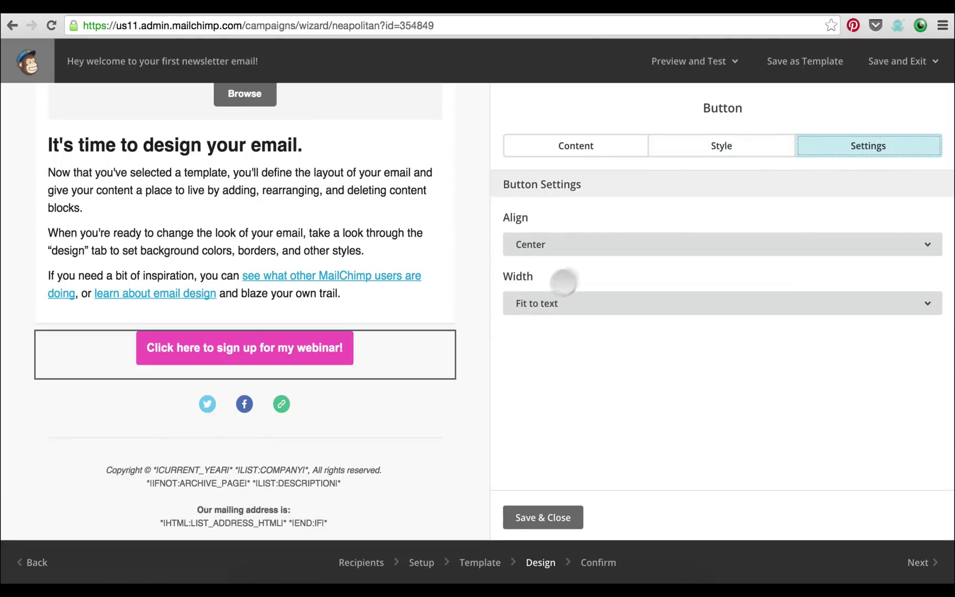
# Set the webinar button's Width to Full and save it, rechecking its URL field
pyautogui.click(558, 301)
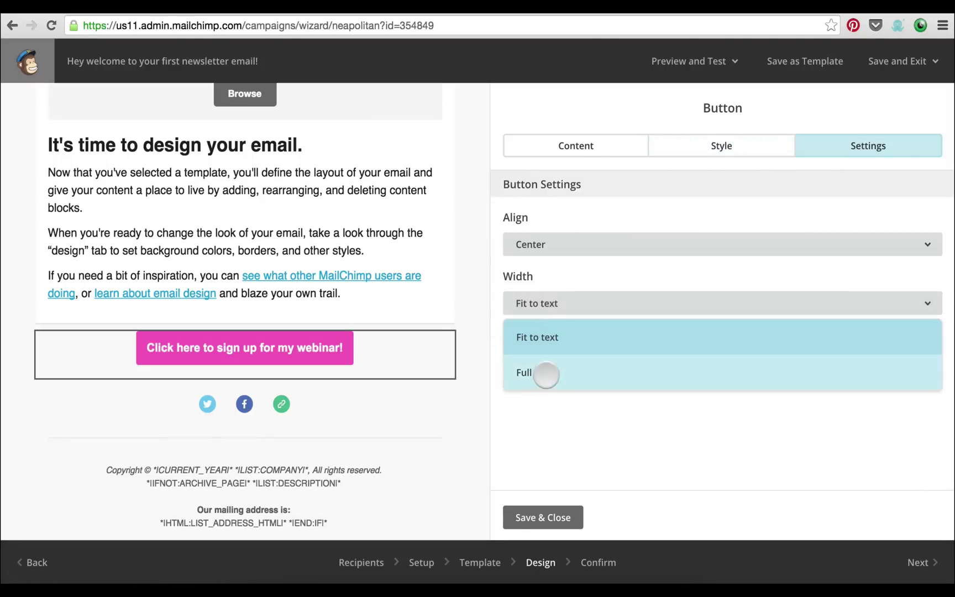
pyautogui.click(548, 375)
pyautogui.click(539, 517)
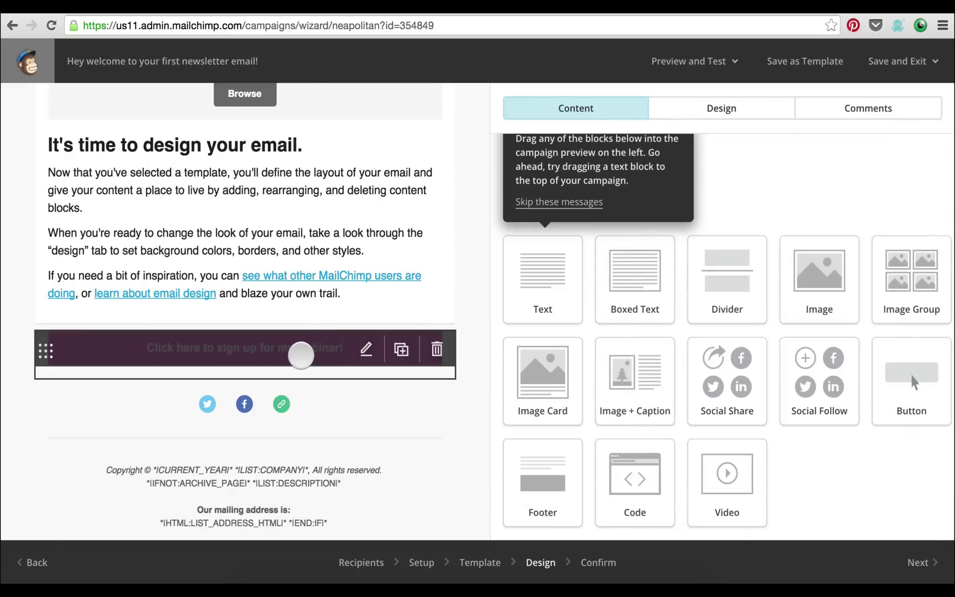
pyautogui.click(301, 354)
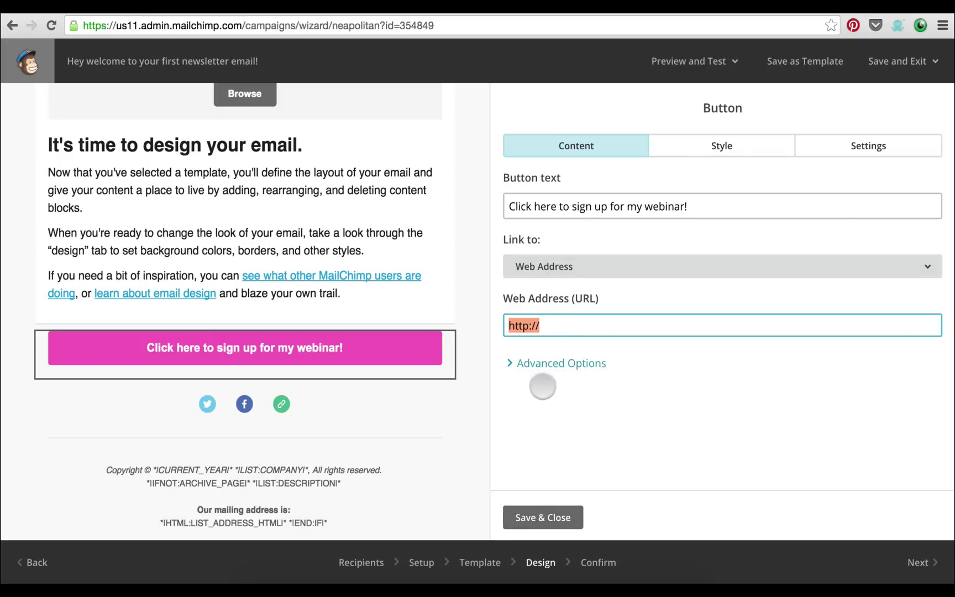
pyautogui.click(545, 518)
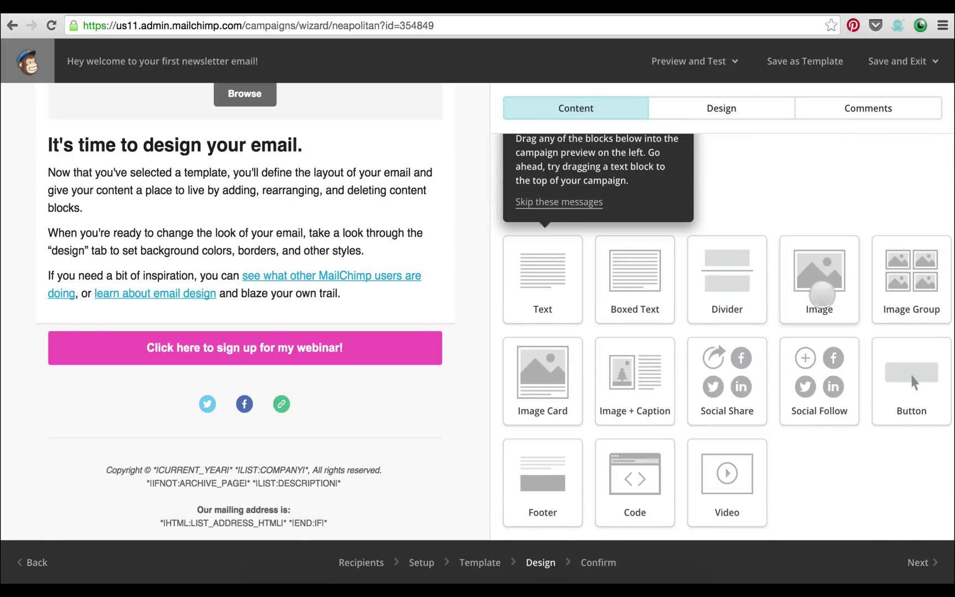
# Place an empty Image block directly beneath the pink webinar button and save it
pyautogui.moveTo(820, 294); pyautogui.dragTo(356, 382)
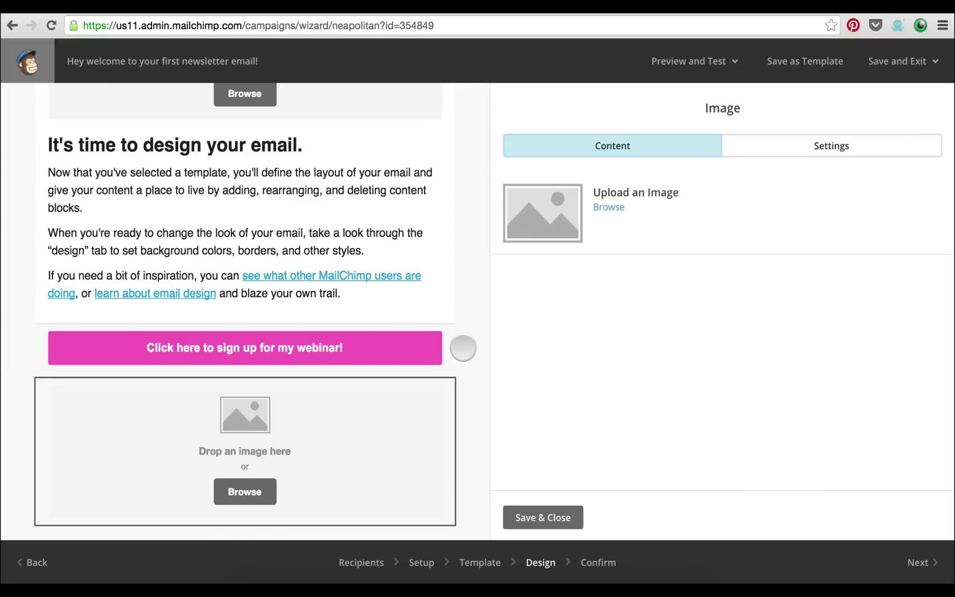
pyautogui.scroll(-5, 366, 452)
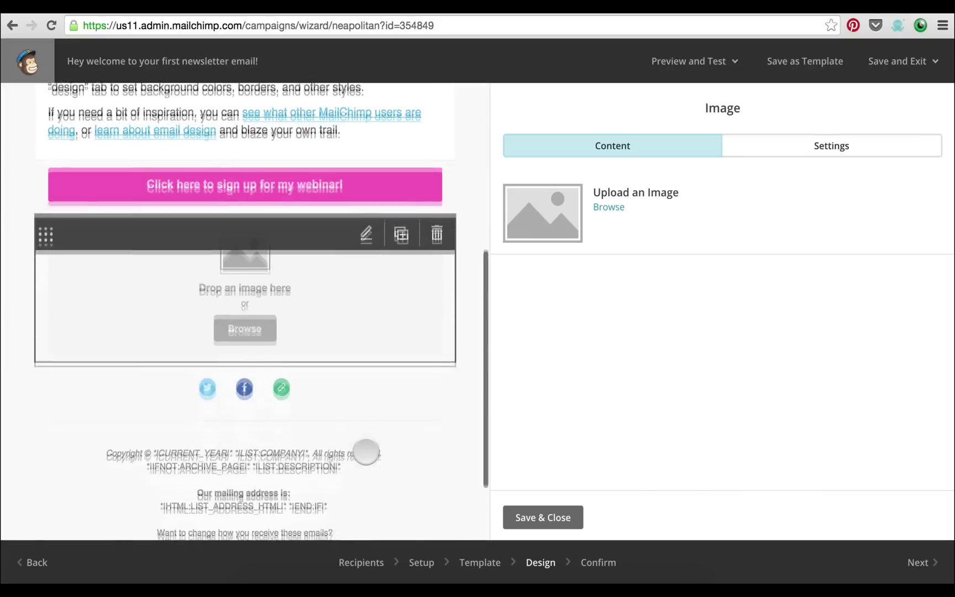
pyautogui.click(540, 521)
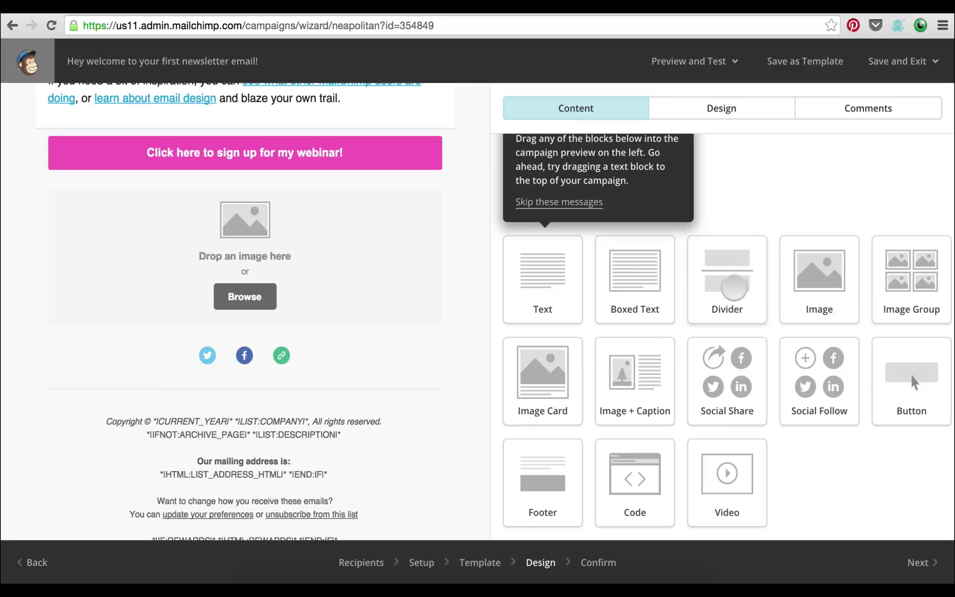
# Insert a Divider line under the new image block, above the social icons
pyautogui.moveTo(733, 286); pyautogui.dragTo(250, 317)
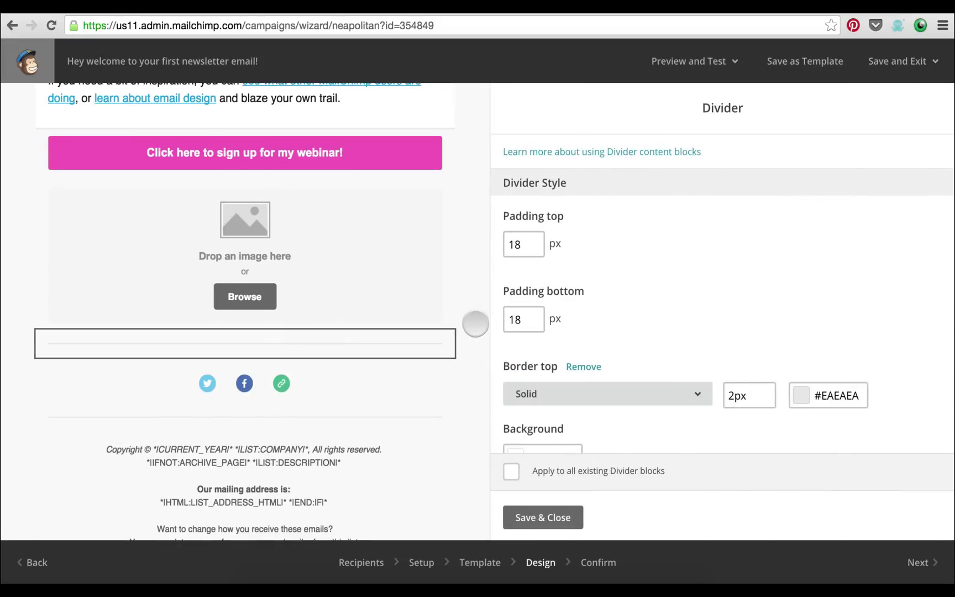
pyautogui.click(549, 516)
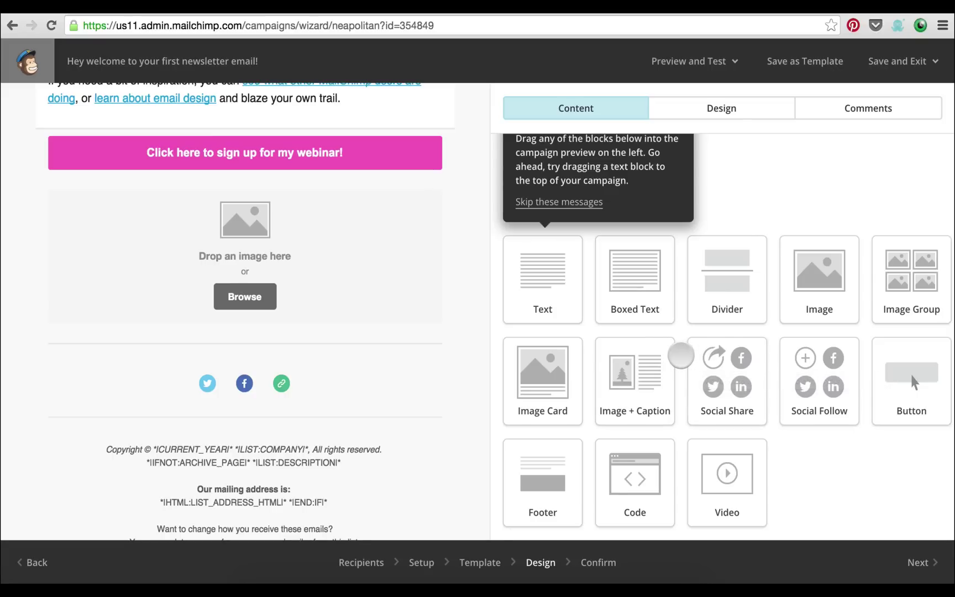
pyautogui.scroll(1, 681, 356)
pyautogui.scroll(1, 396, 269)
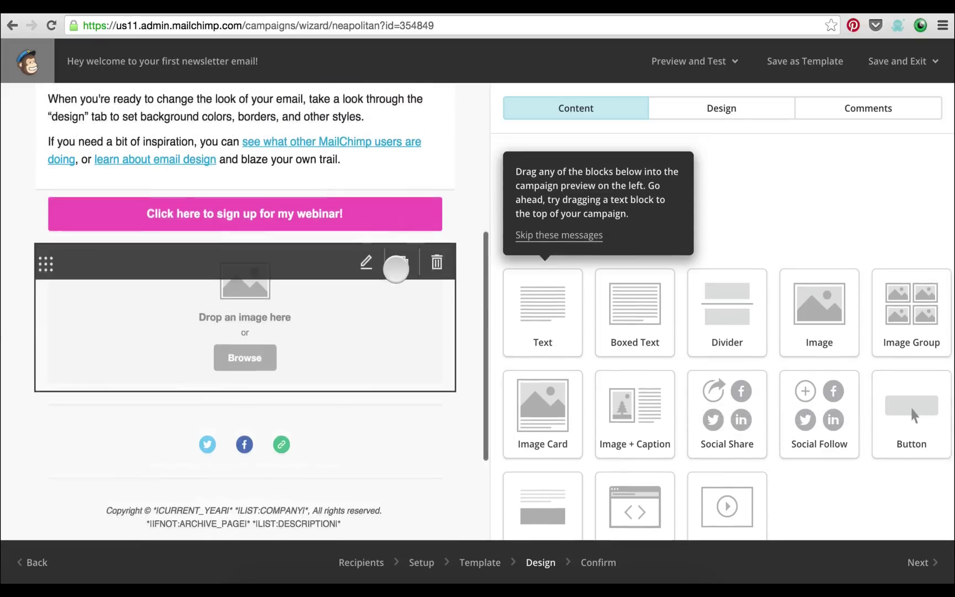
pyautogui.scroll(5, 396, 270)
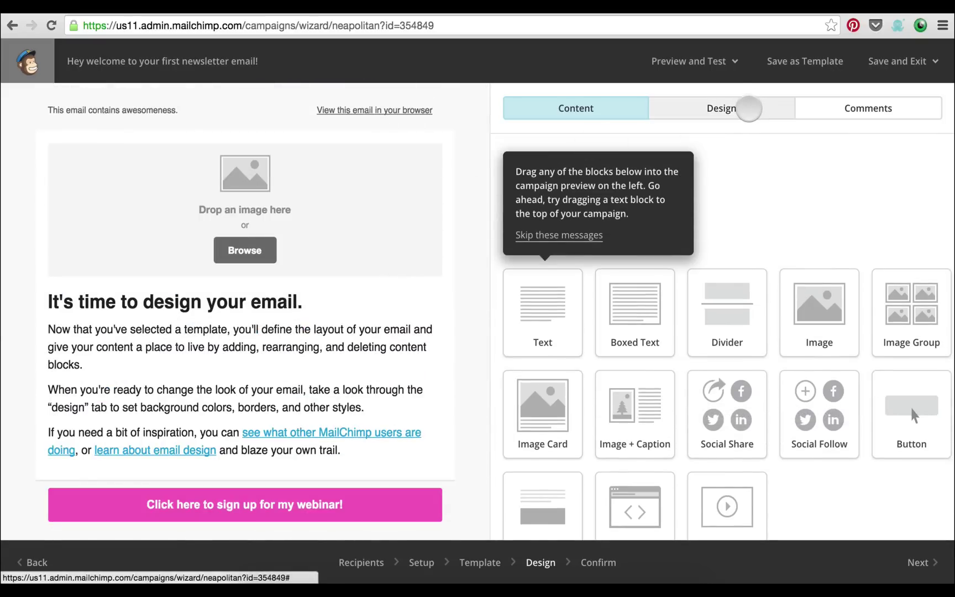
# Set the Page background colour to pure white #ffffff
pyautogui.click(749, 108)
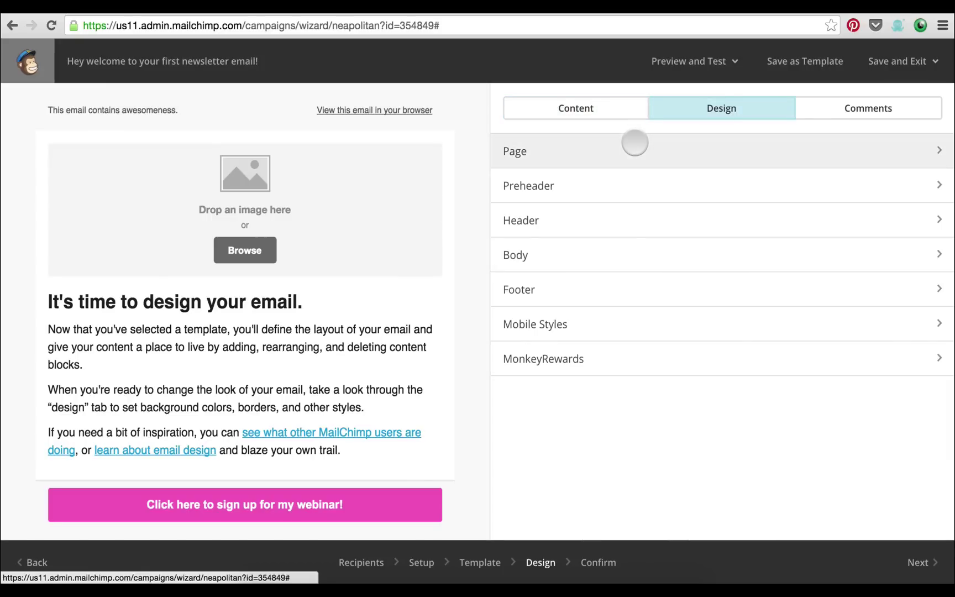
pyautogui.click(635, 144)
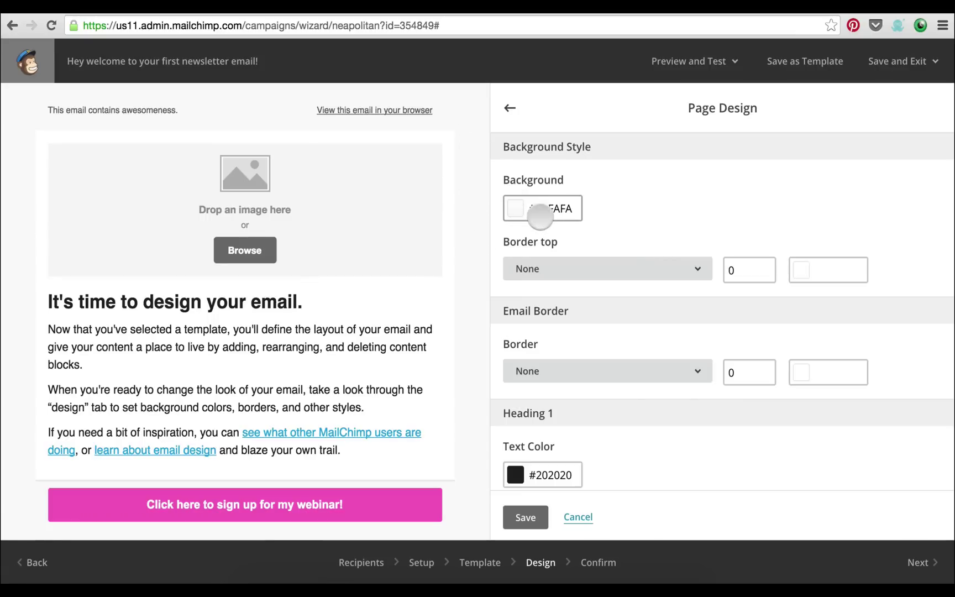
pyautogui.click(547, 210)
pyautogui.moveTo(535, 253); pyautogui.dragTo(525, 394)
pyautogui.click(523, 390)
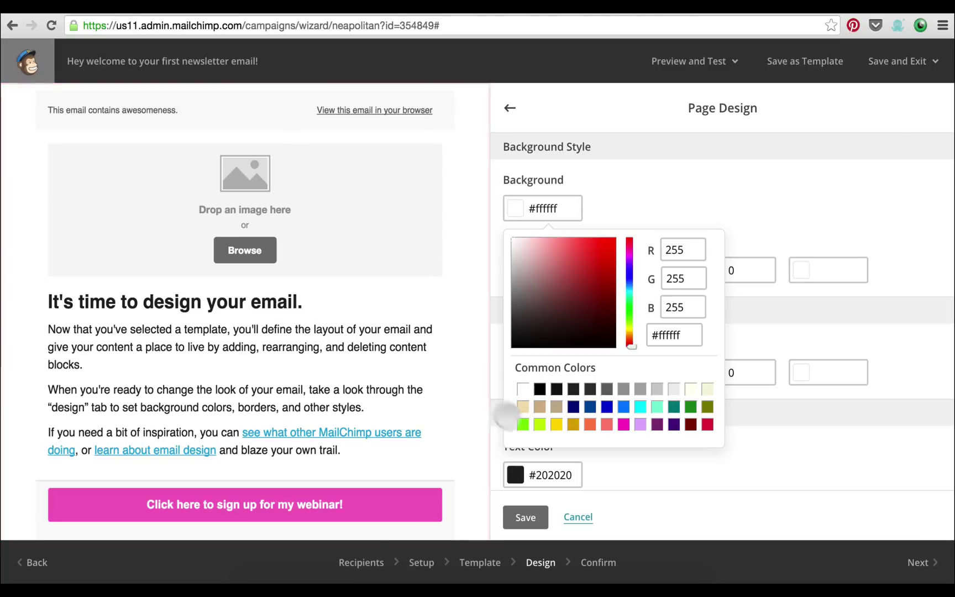
pyautogui.click(663, 188)
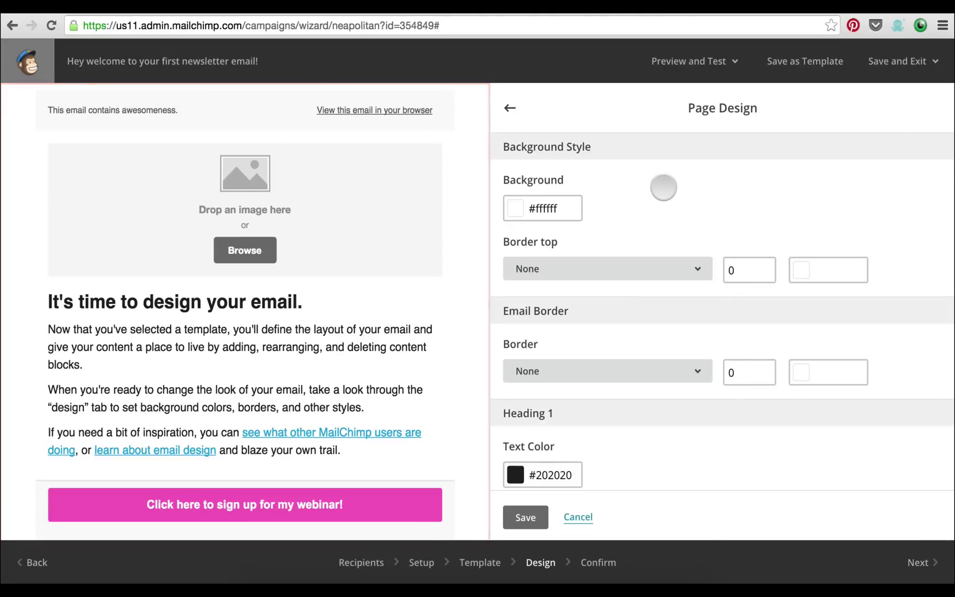
# Set the Heading 1 font family to Comic Sans and return to the style sections list
pyautogui.scroll(-2, 663, 188)
pyautogui.scroll(-4, 663, 188)
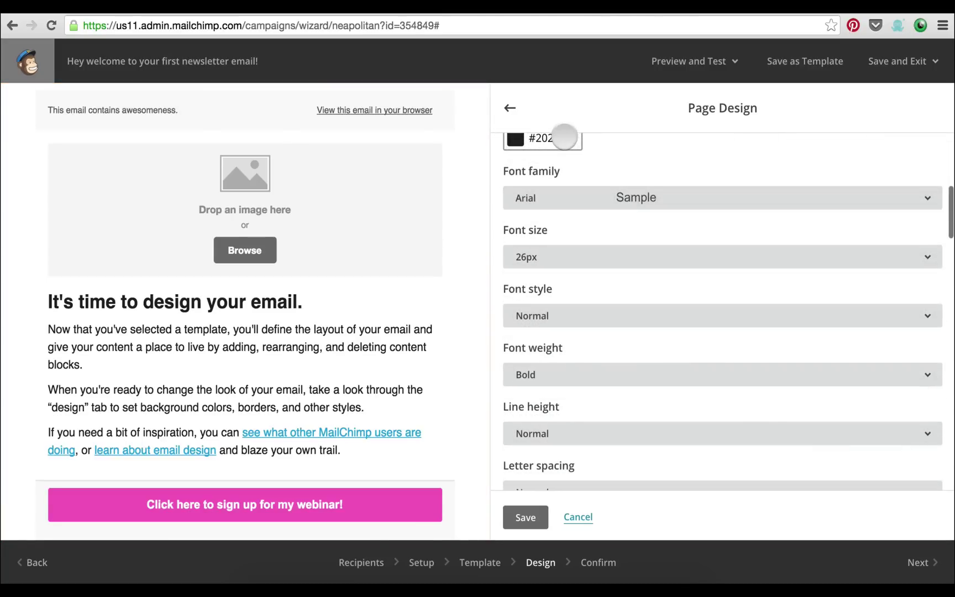
pyautogui.scroll(-1, 691, 260)
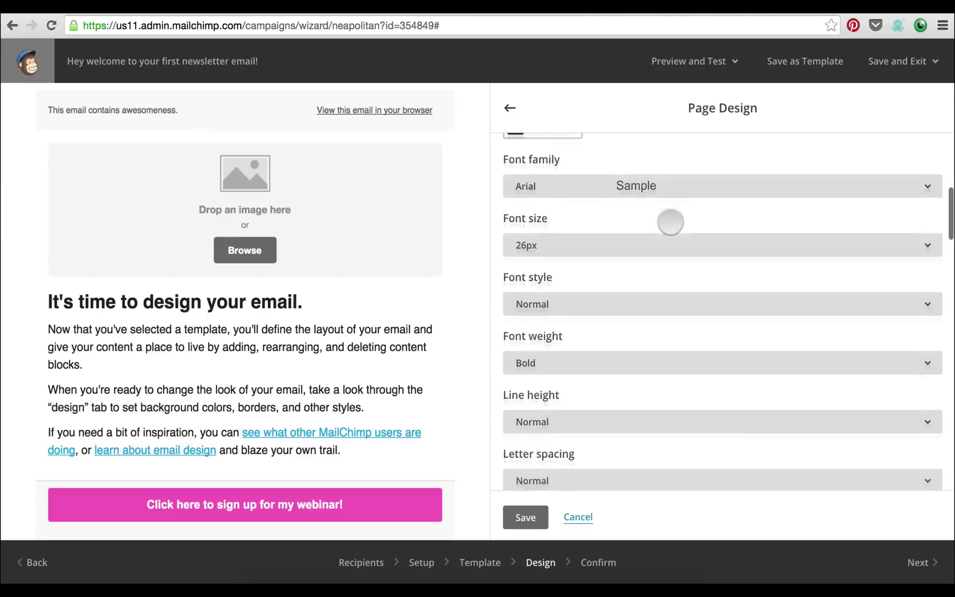
pyautogui.click(618, 172)
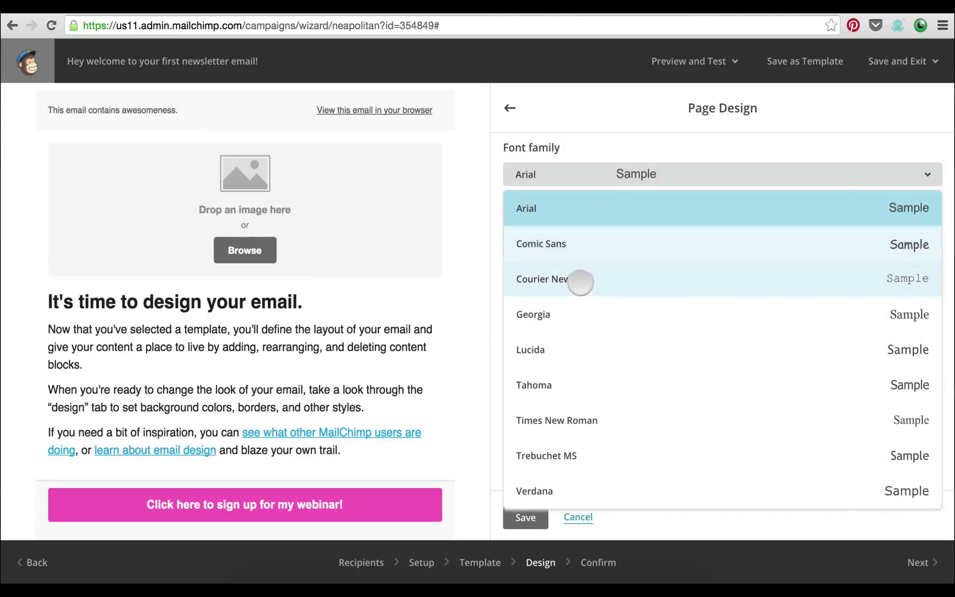
pyautogui.click(584, 243)
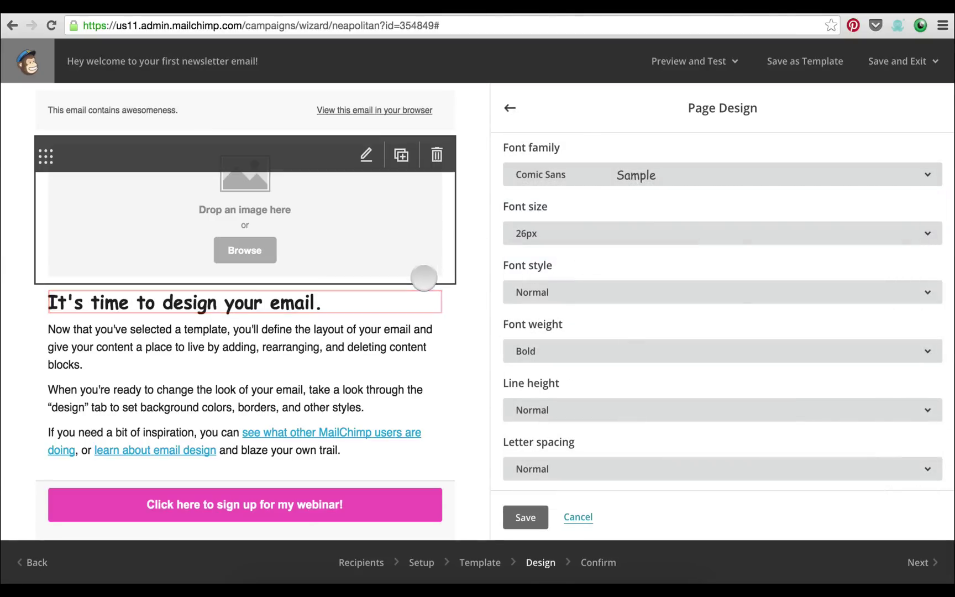
pyautogui.scroll(-10, 623, 215)
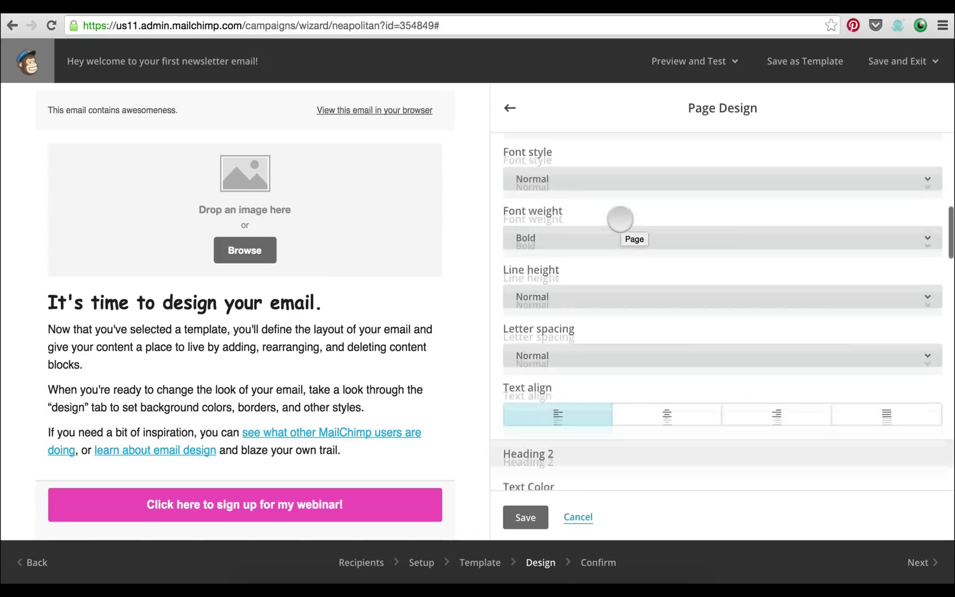
pyautogui.scroll(-15, 620, 218)
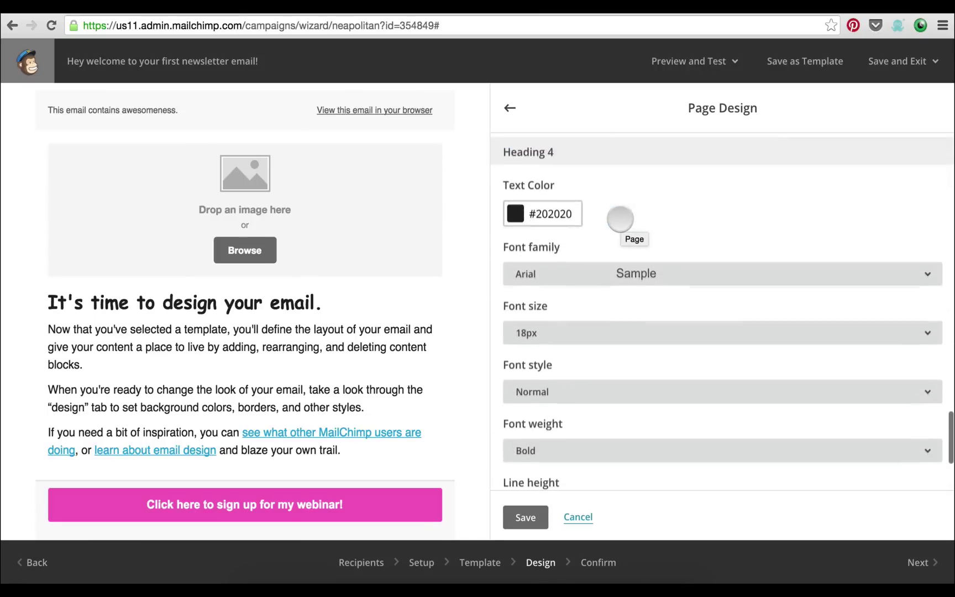
pyautogui.click(510, 109)
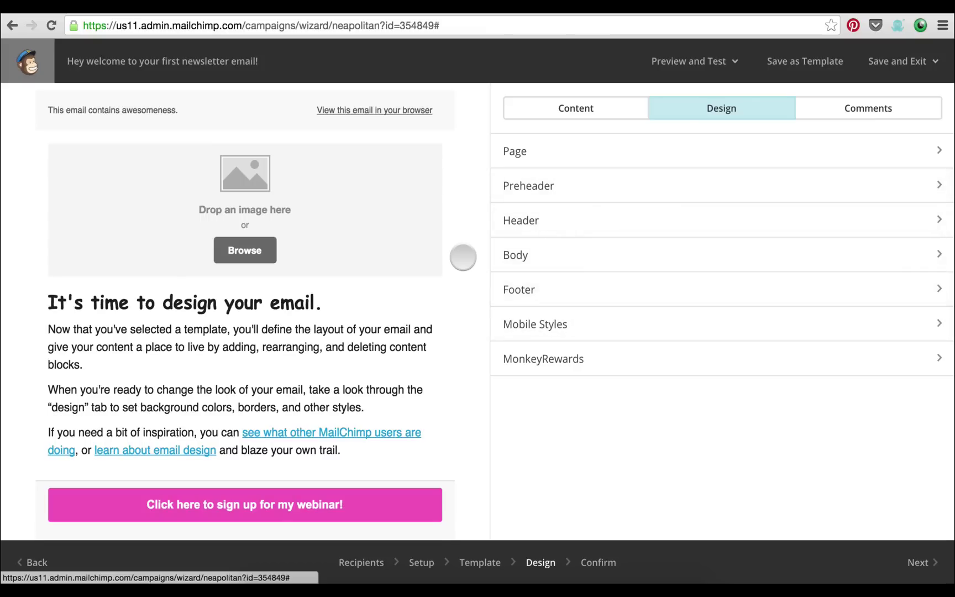
pyautogui.scroll(-5, 460, 256)
pyautogui.scroll(4, 463, 257)
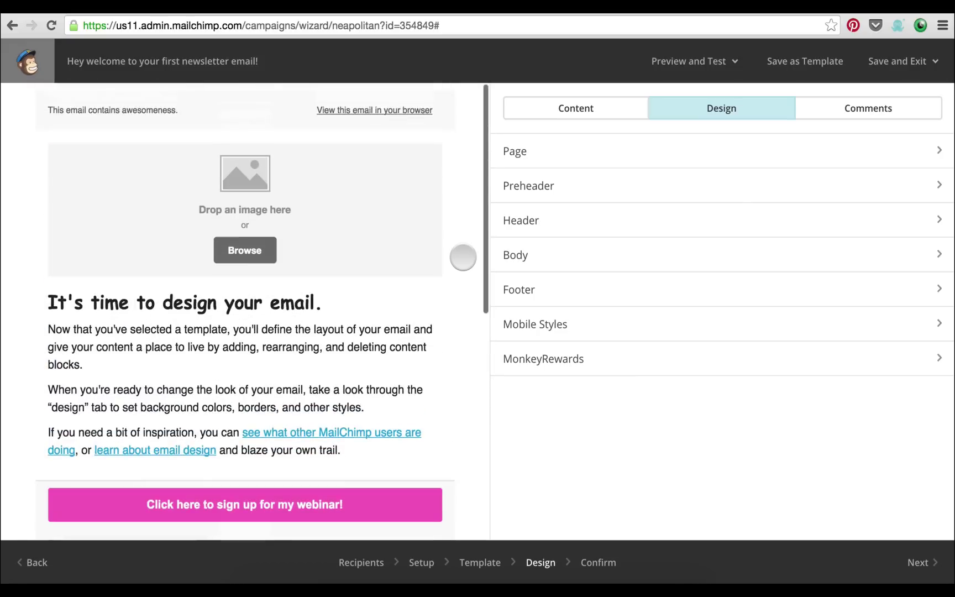
pyautogui.scroll(-2, 453, 171)
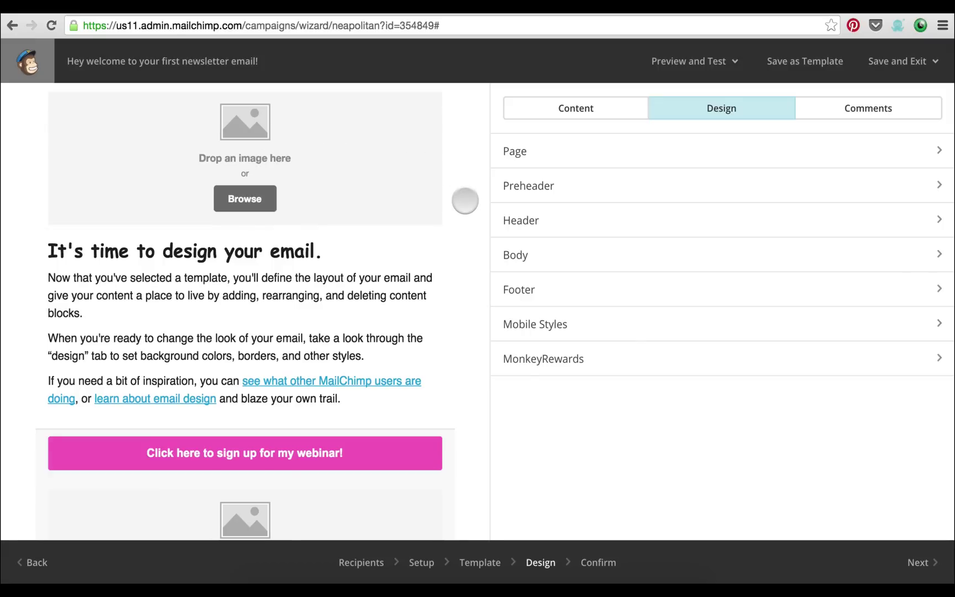
pyautogui.scroll(-1, 465, 201)
pyautogui.scroll(-2, 465, 200)
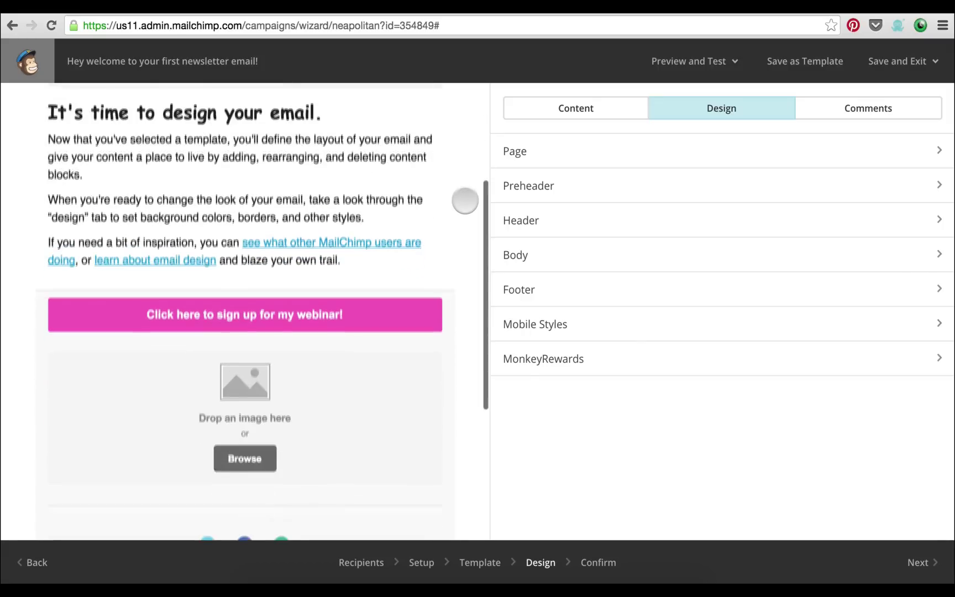
pyautogui.scroll(-5, 464, 202)
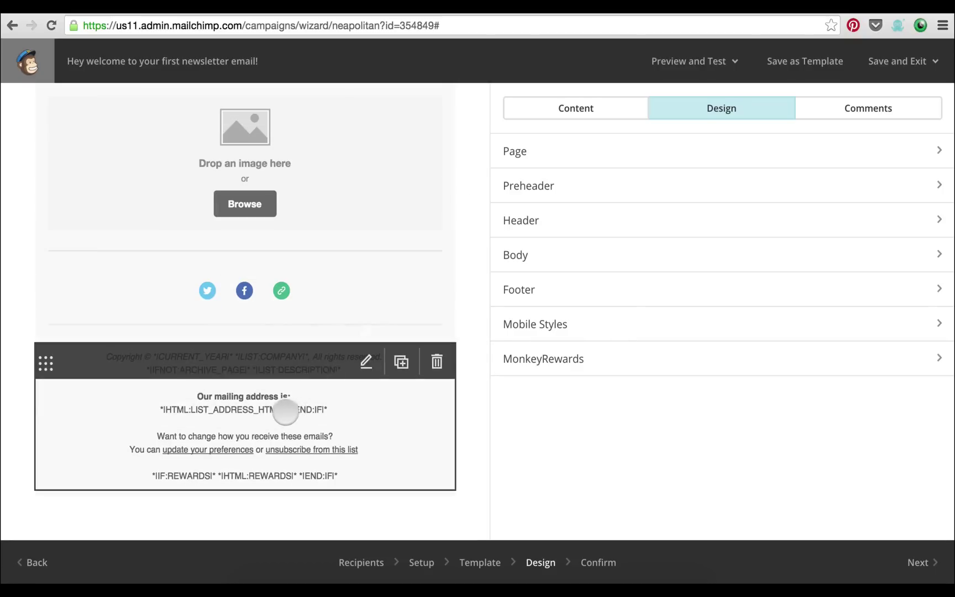
pyautogui.click(285, 412)
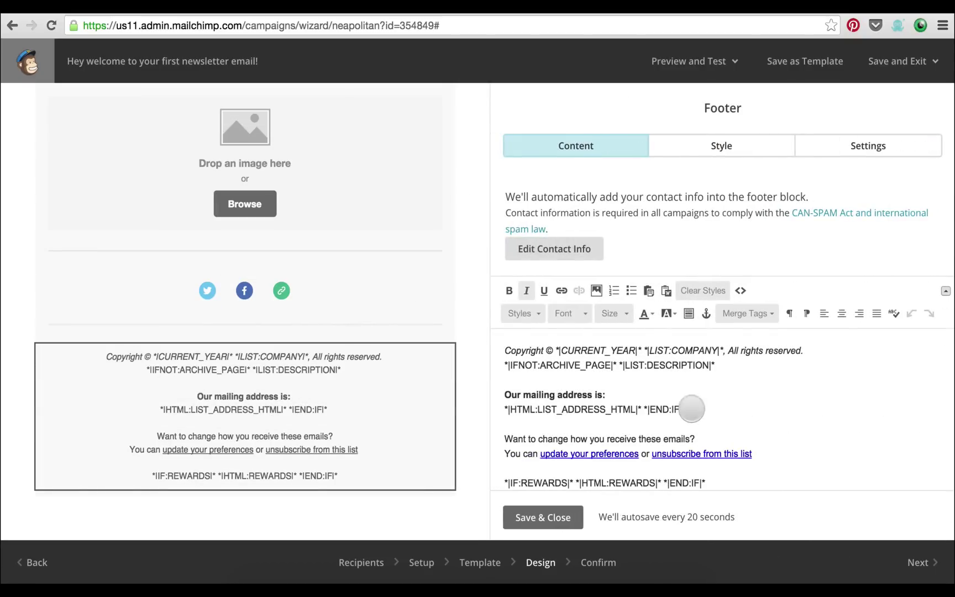
pyautogui.moveTo(691, 409); pyautogui.dragTo(498, 395)
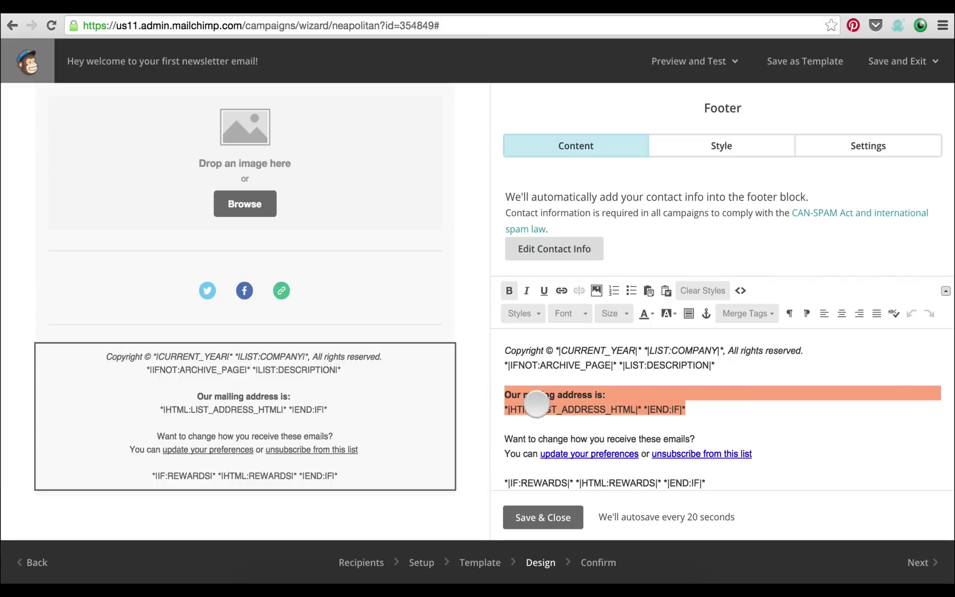
pyautogui.press('BackSpace')
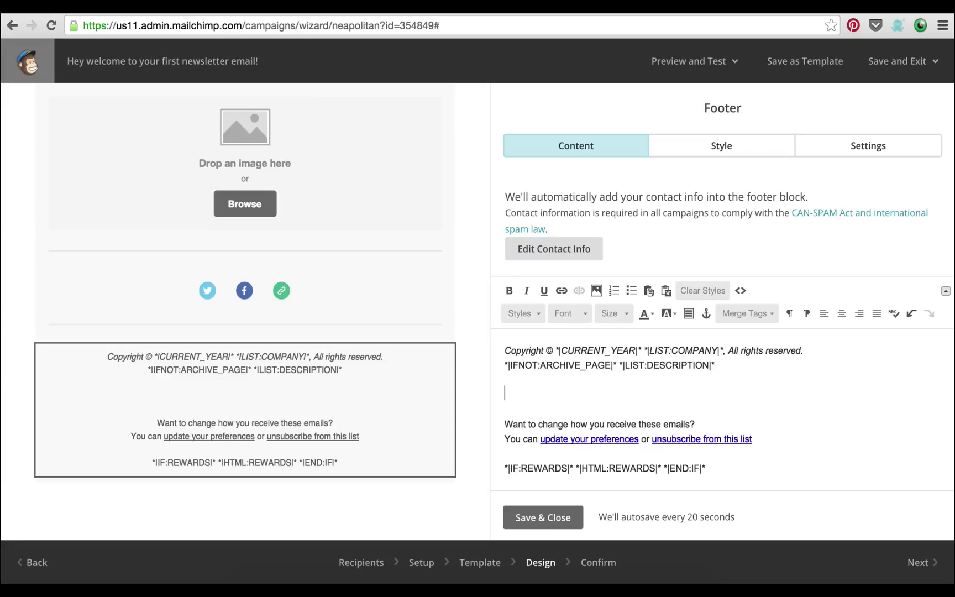
pyautogui.write('Hey welcome to your first newsletter email!')
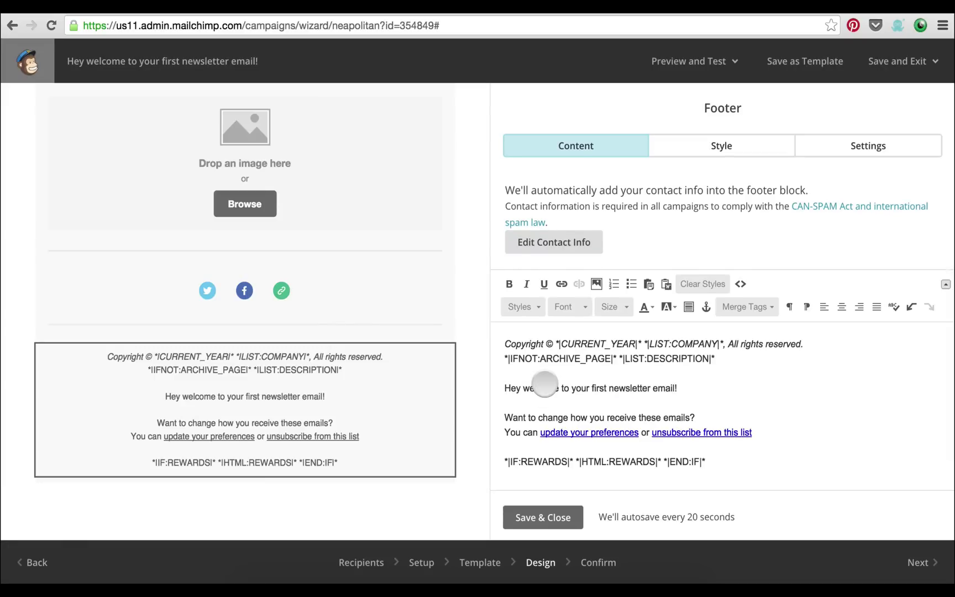
pyautogui.hotkey('ctrl', 'z')
pyautogui.hotkey('ctrl', 'z')
pyautogui.click(557, 379)
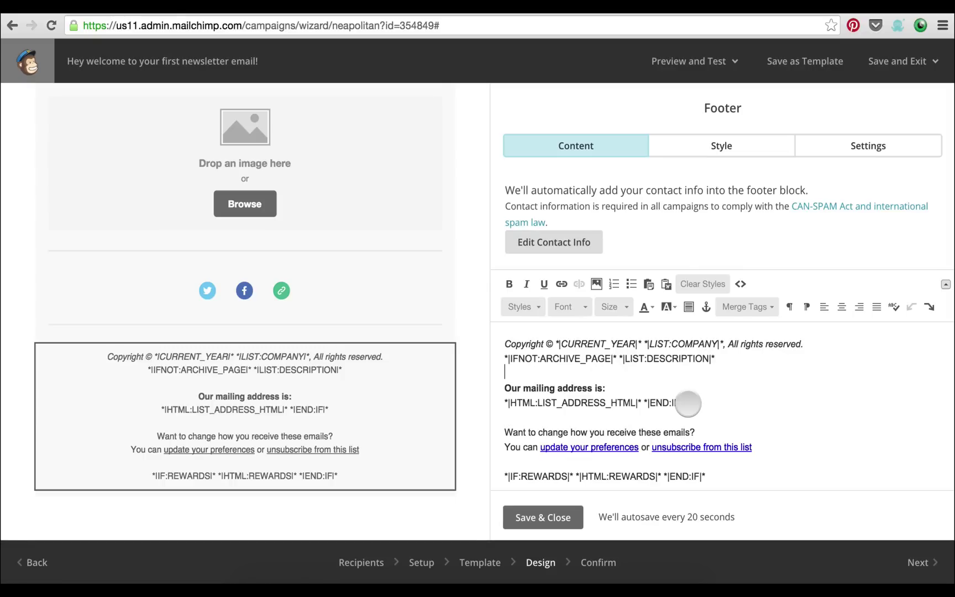
pyautogui.moveTo(688, 403); pyautogui.dragTo(505, 403)
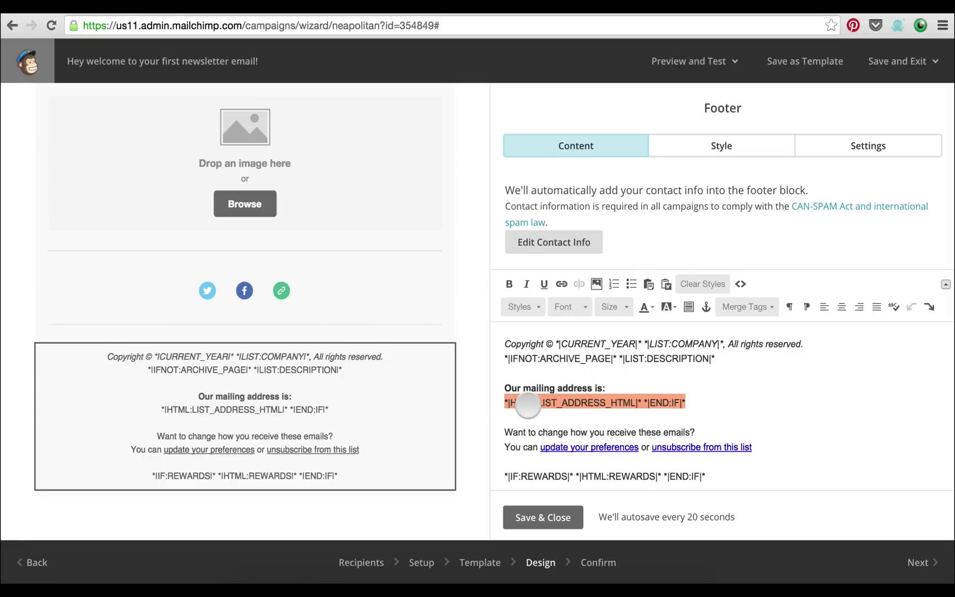
pyautogui.click(528, 404)
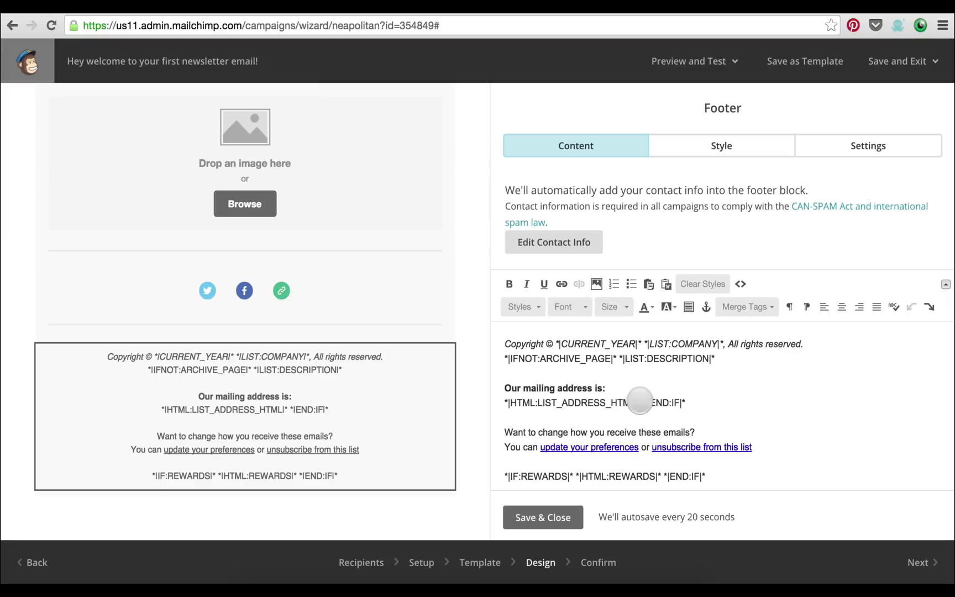
pyautogui.moveTo(641, 402); pyautogui.dragTo(472, 405)
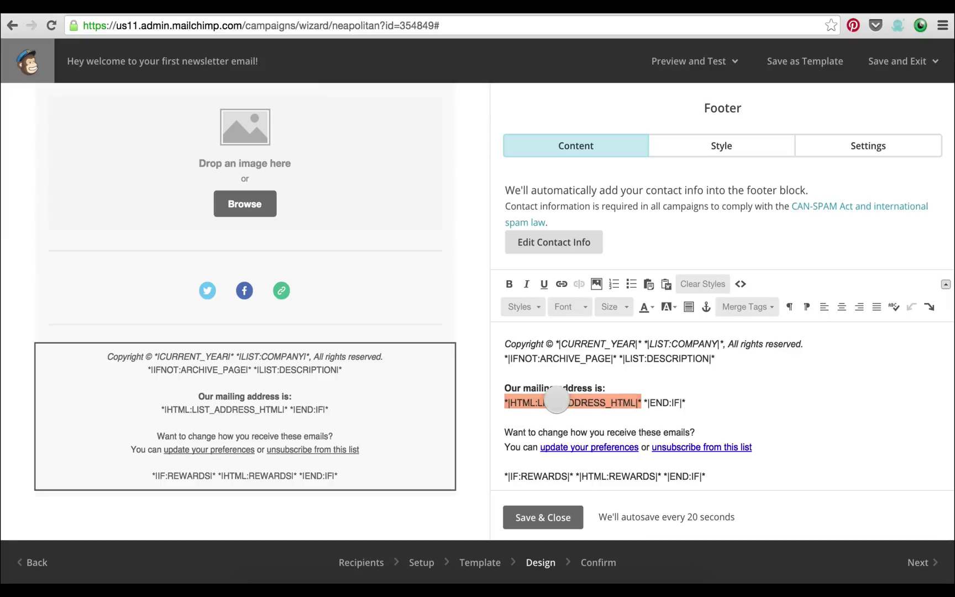
pyautogui.click(557, 399)
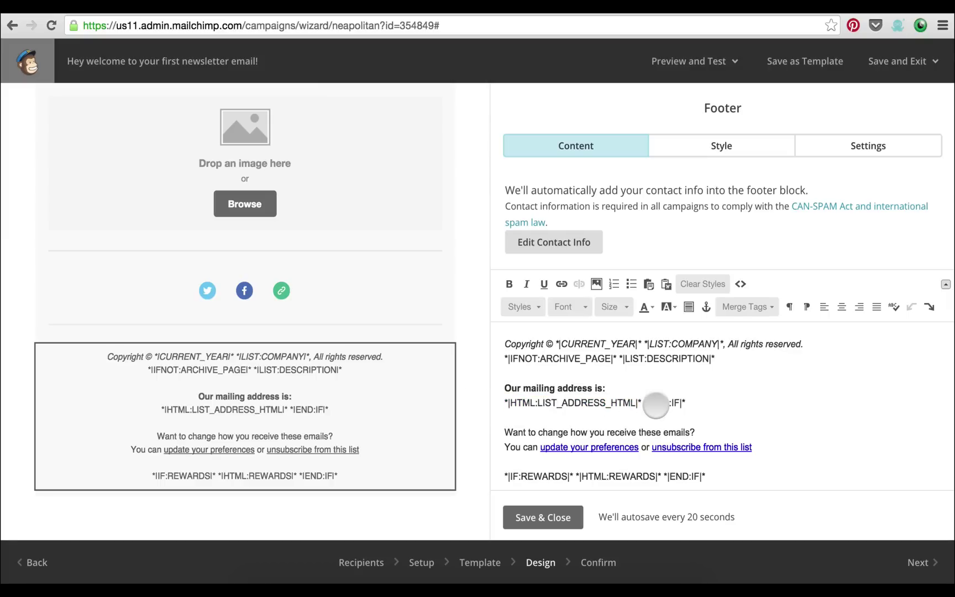
pyautogui.scroll(1, 724, 406)
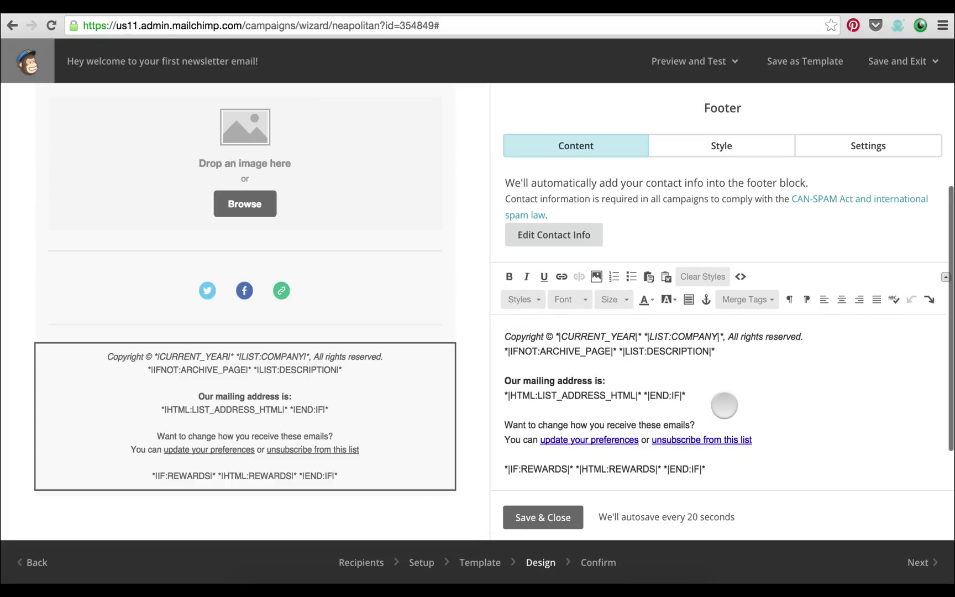
pyautogui.scroll(-1, 725, 405)
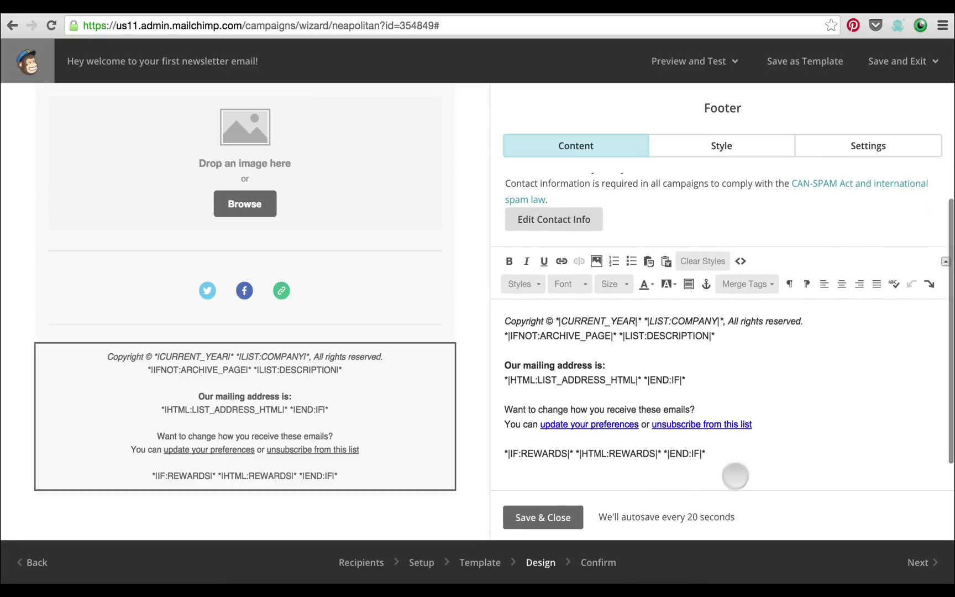
pyautogui.tripleClick(572, 454)
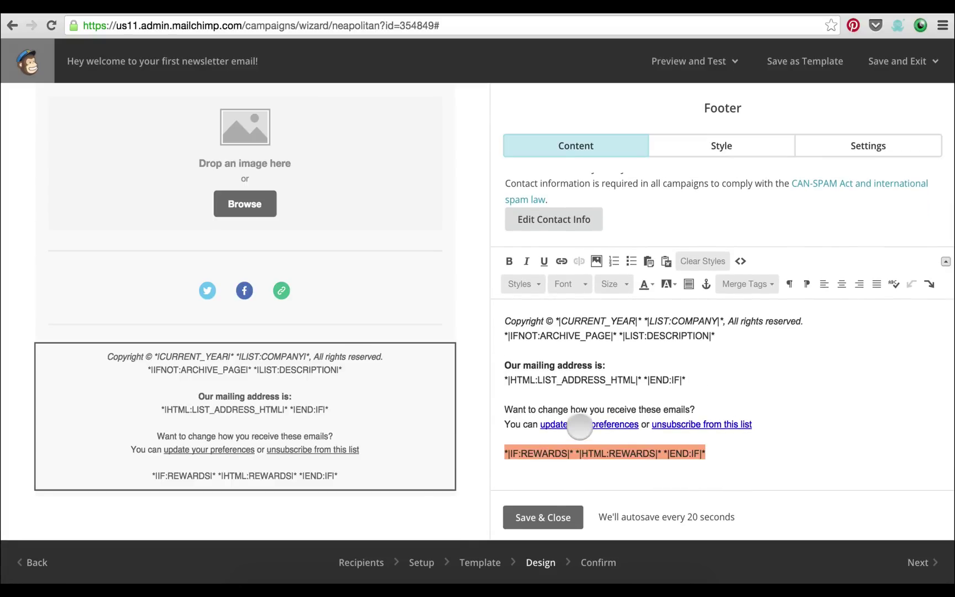
pyautogui.scroll(1, 580, 427)
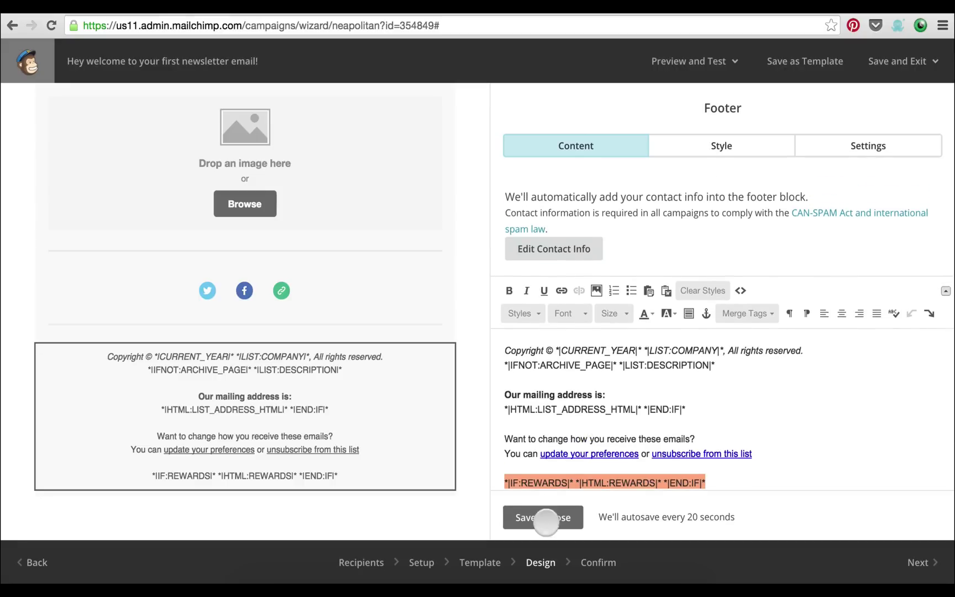
pyautogui.scroll(5, 459, 403)
# Replace the intro heading with 'Hey *|FNAME|*,' using the First Name merge tag
pyautogui.scroll(3, 459, 403)
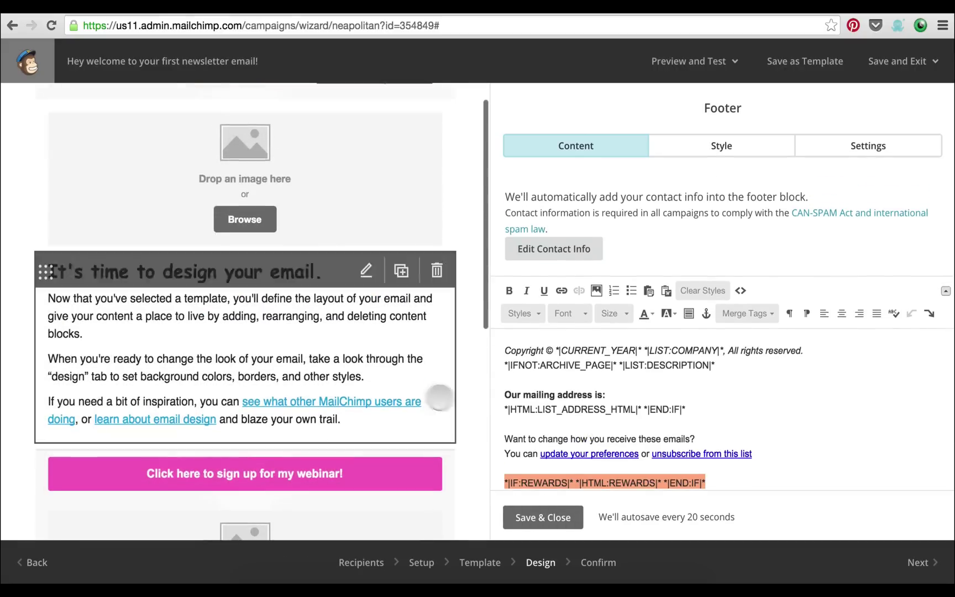
pyautogui.click(381, 364)
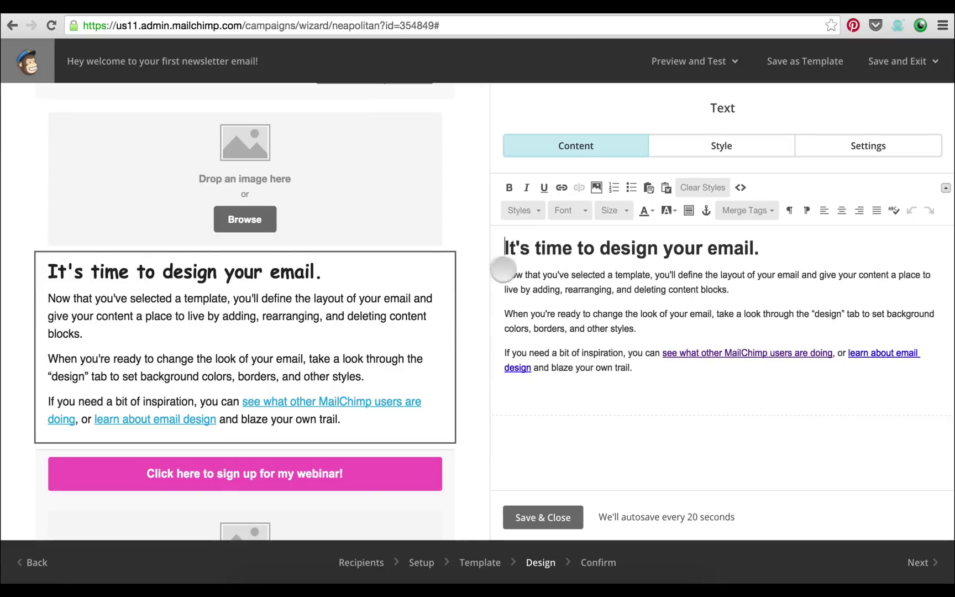
pyautogui.moveTo(504, 249); pyautogui.dragTo(762, 249)
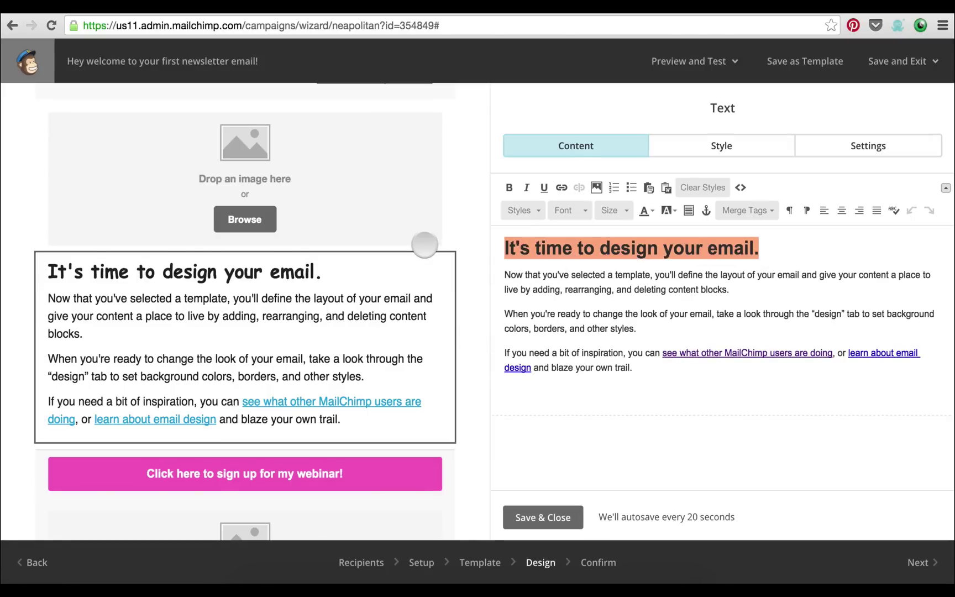
pyautogui.write('Hey')
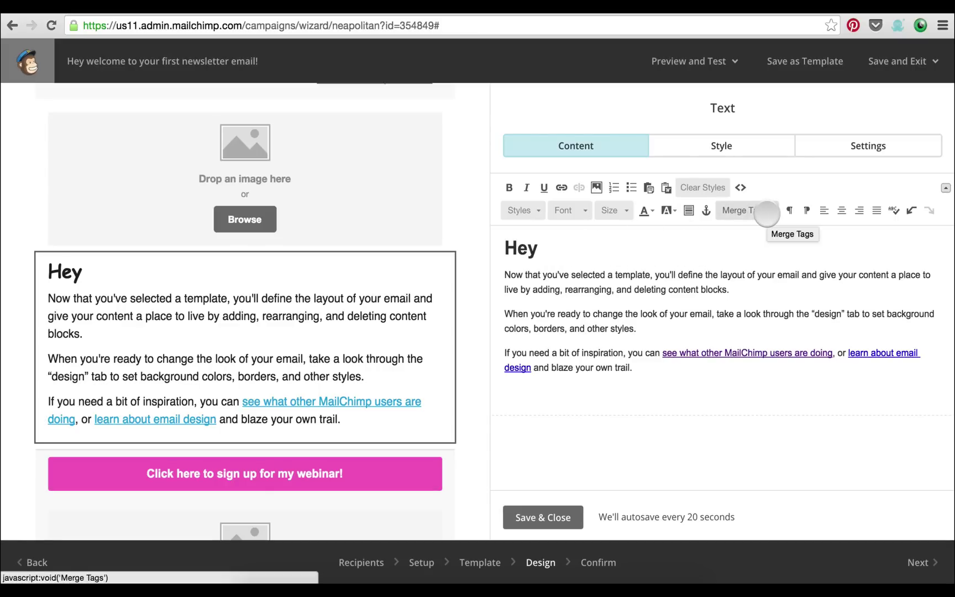
pyautogui.click(767, 213)
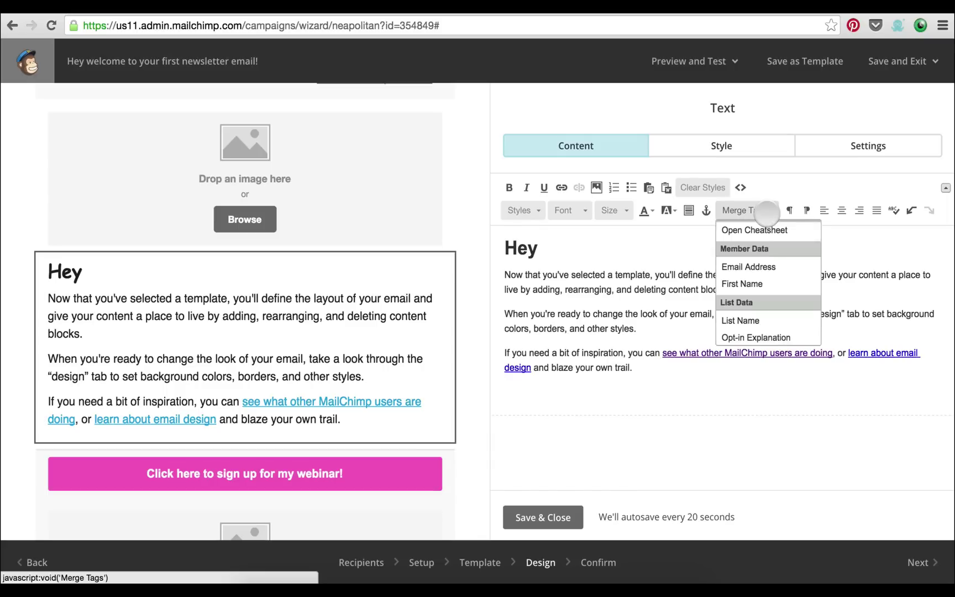
pyautogui.click(746, 282)
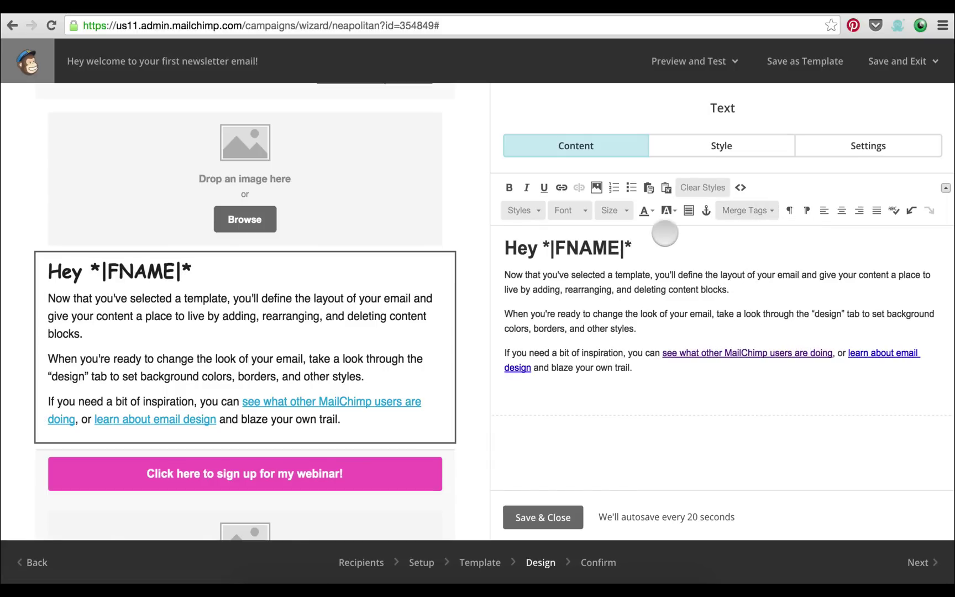
pyautogui.write(',')
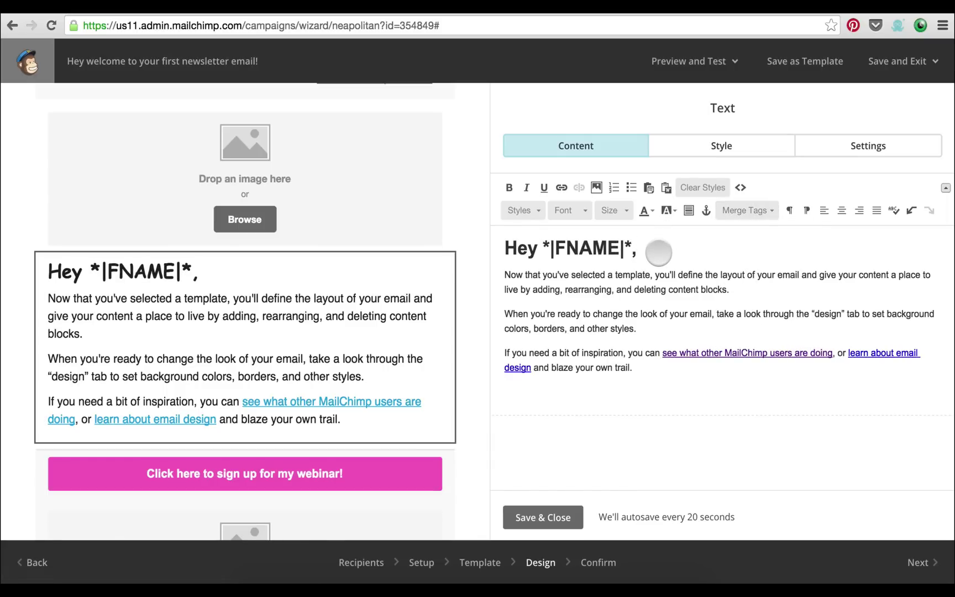
# Check the *|FNAME|* merge tag in the heading and save the text block
pyautogui.moveTo(633, 249); pyautogui.dragTo(545, 247)
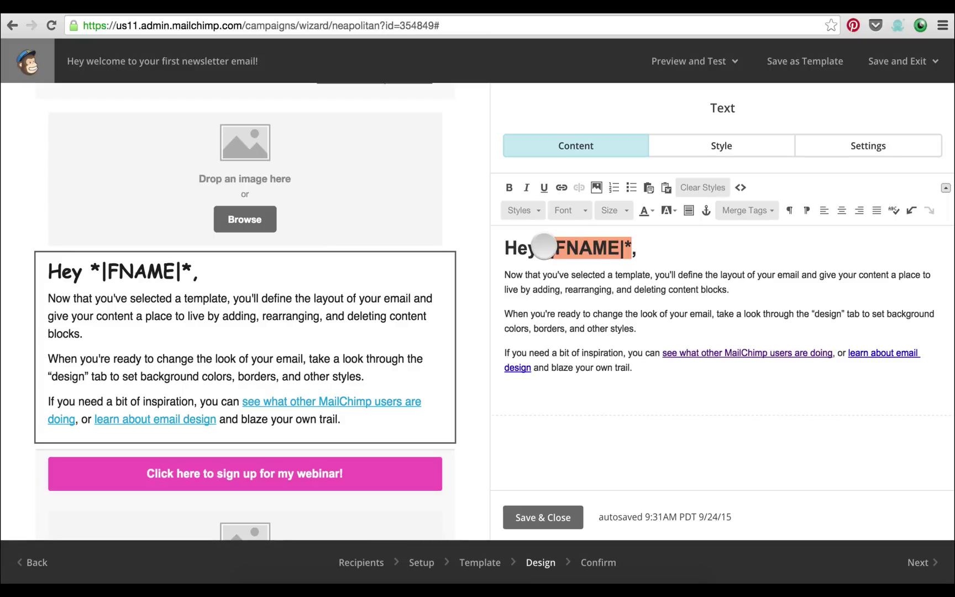
pyautogui.click(544, 246)
pyautogui.moveTo(545, 246); pyautogui.dragTo(653, 247)
pyautogui.click(654, 247)
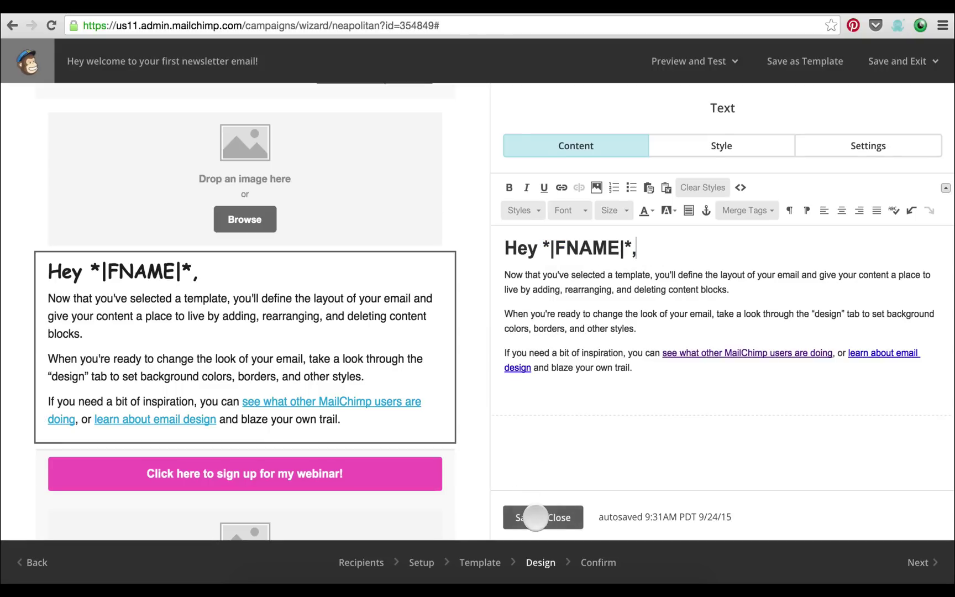
pyautogui.click(536, 518)
pyautogui.scroll(-1, 477, 408)
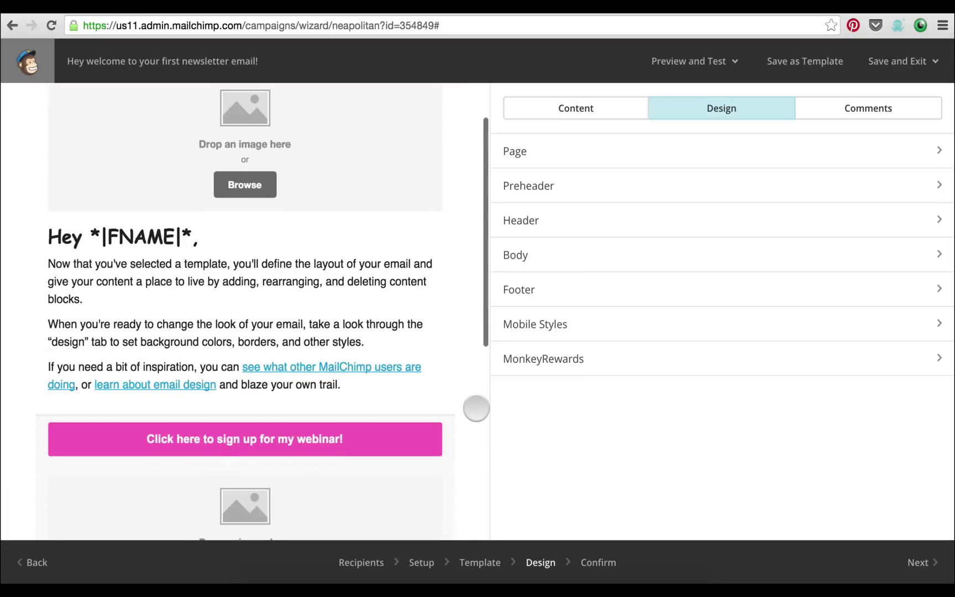
# Go to the Confirm step, 'You're all set to send!', and review every checklist item
pyautogui.scroll(-5, 463, 268)
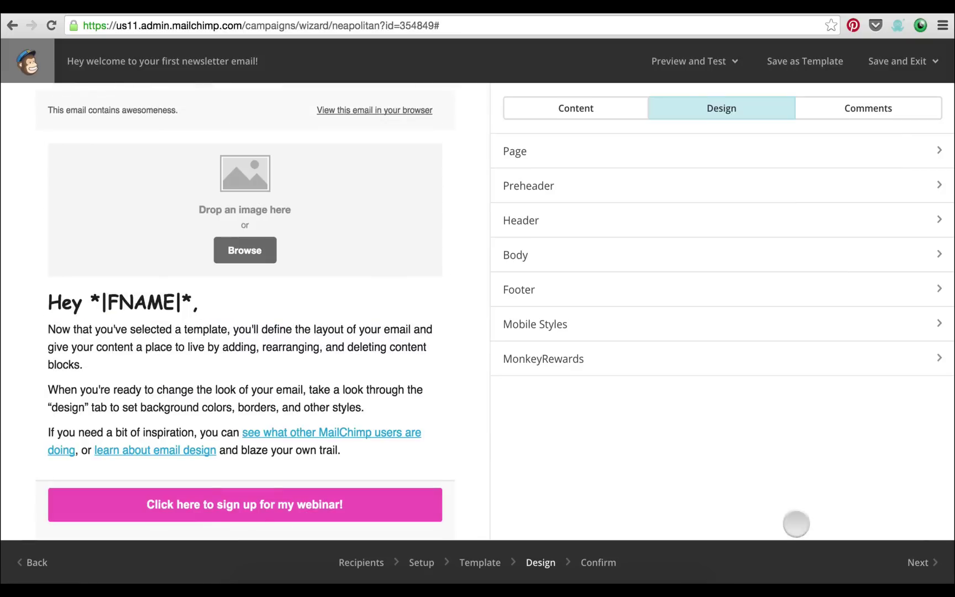
pyautogui.click(919, 555)
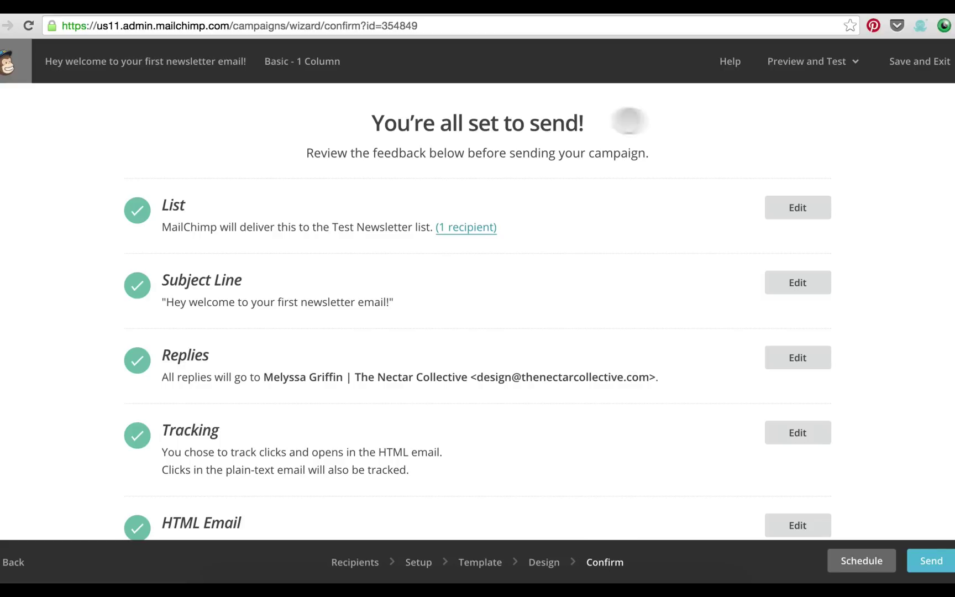
pyautogui.moveTo(598, 121); pyautogui.dragTo(345, 122)
pyautogui.click(344, 122)
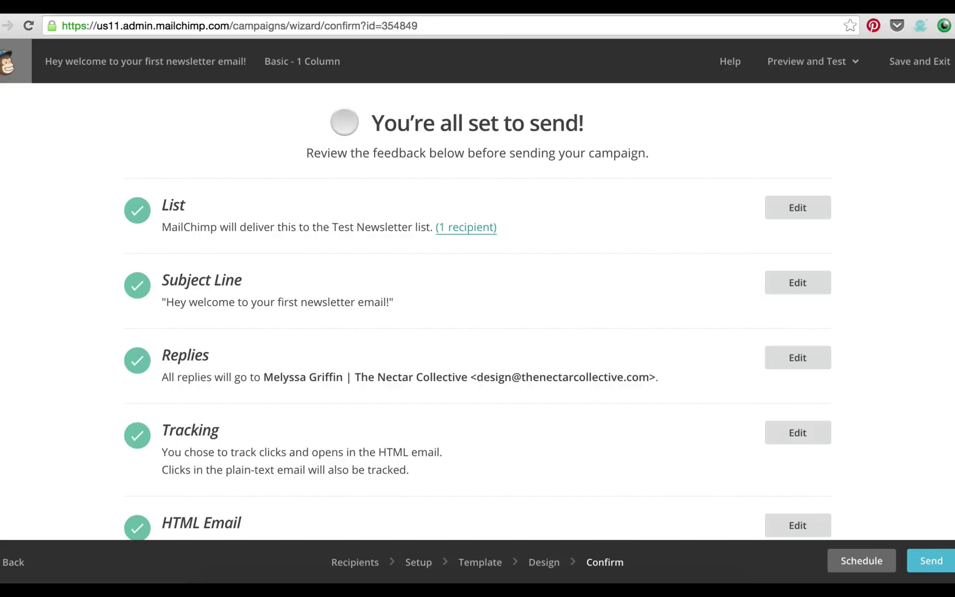
pyautogui.scroll(-1, 531, 223)
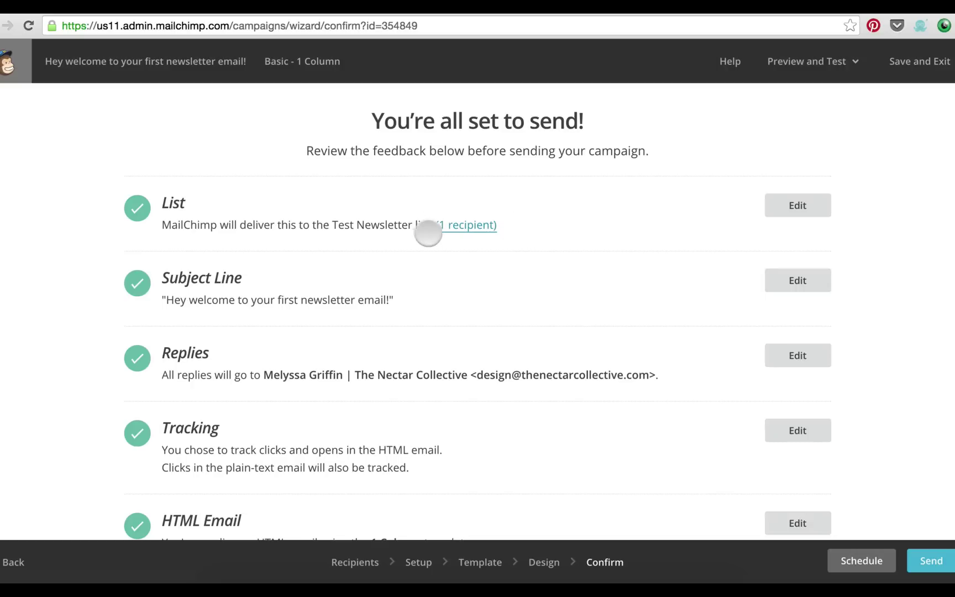
pyautogui.scroll(-1, 422, 239)
pyautogui.scroll(-2, 421, 239)
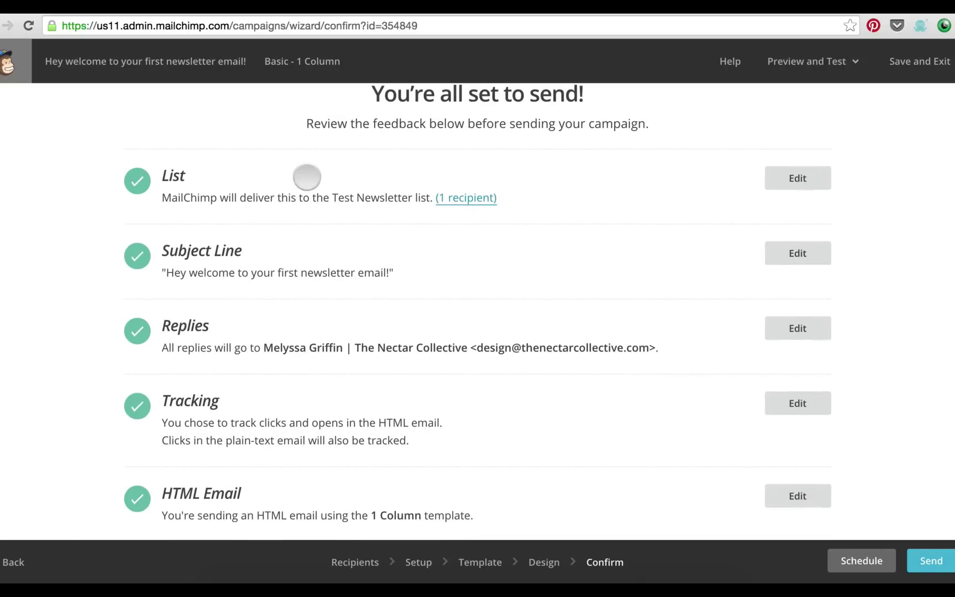
pyautogui.scroll(-3, 407, 198)
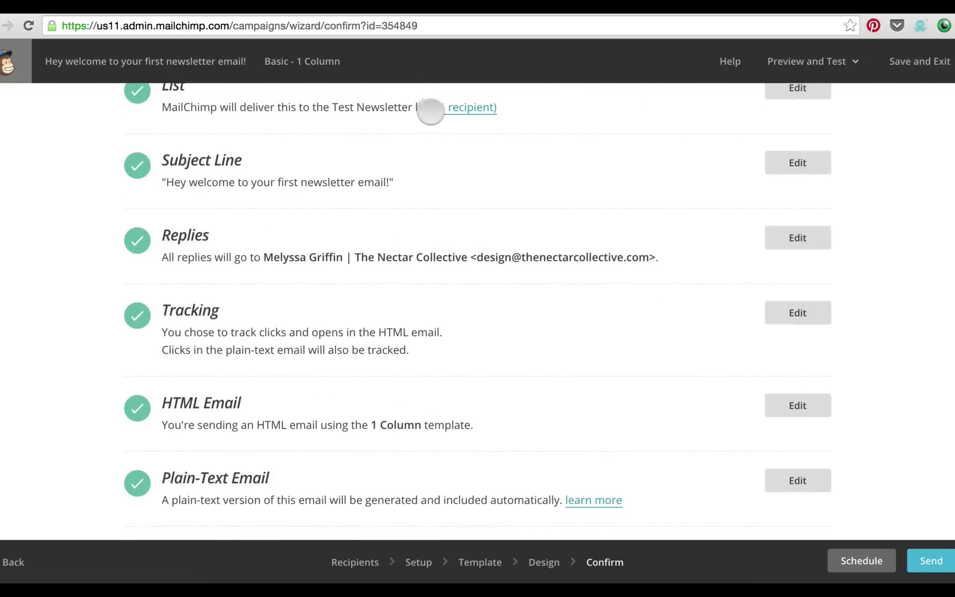
pyautogui.scroll(-5, 486, 198)
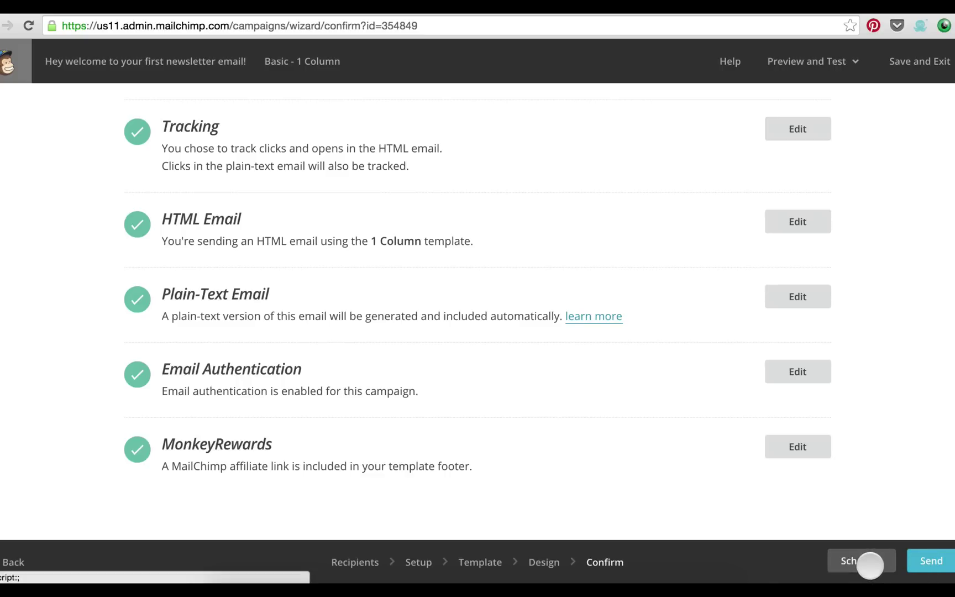
# Review the Schedule options for September 24 2015, 10:00 AM Pacific, then return to the Dashboard
pyautogui.click(859, 556)
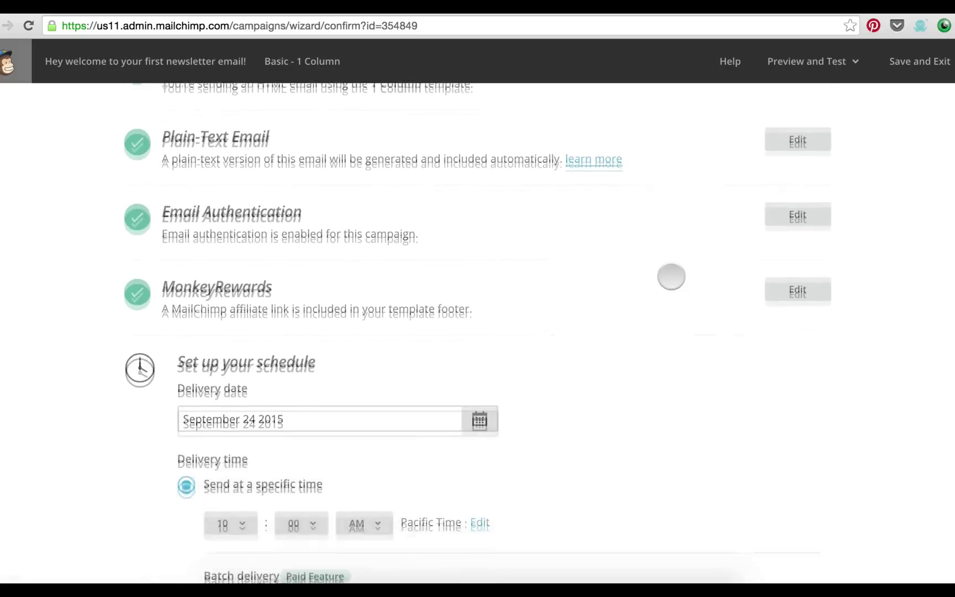
pyautogui.scroll(-3, 563, 211)
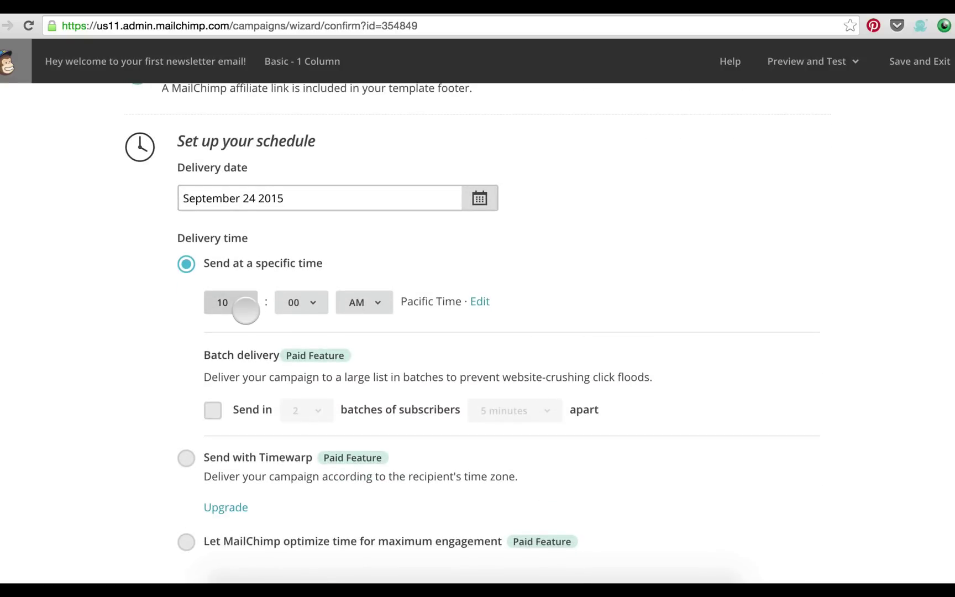
pyautogui.scroll(-1, 246, 307)
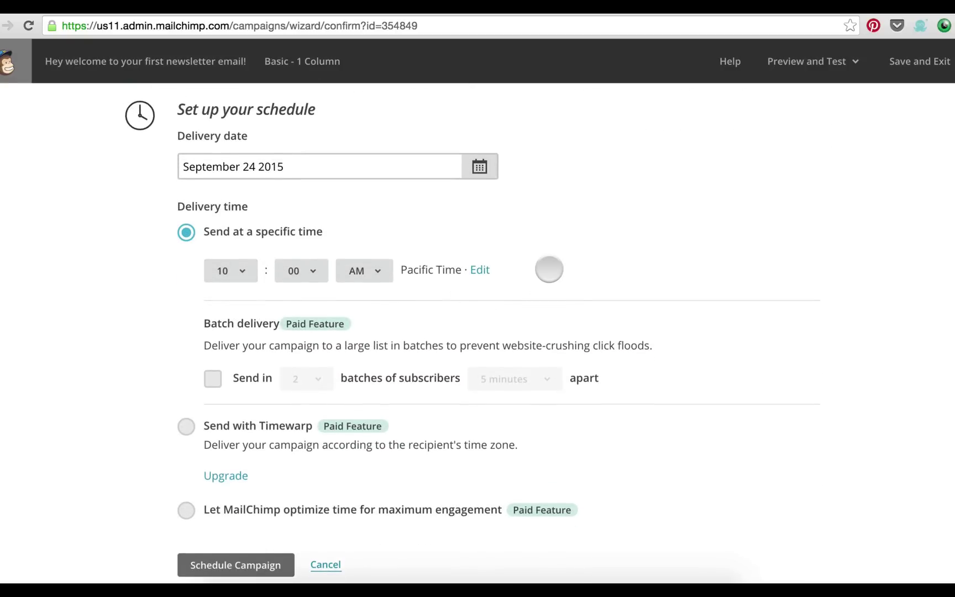
pyautogui.scroll(1, 549, 269)
pyautogui.scroll(10, 549, 269)
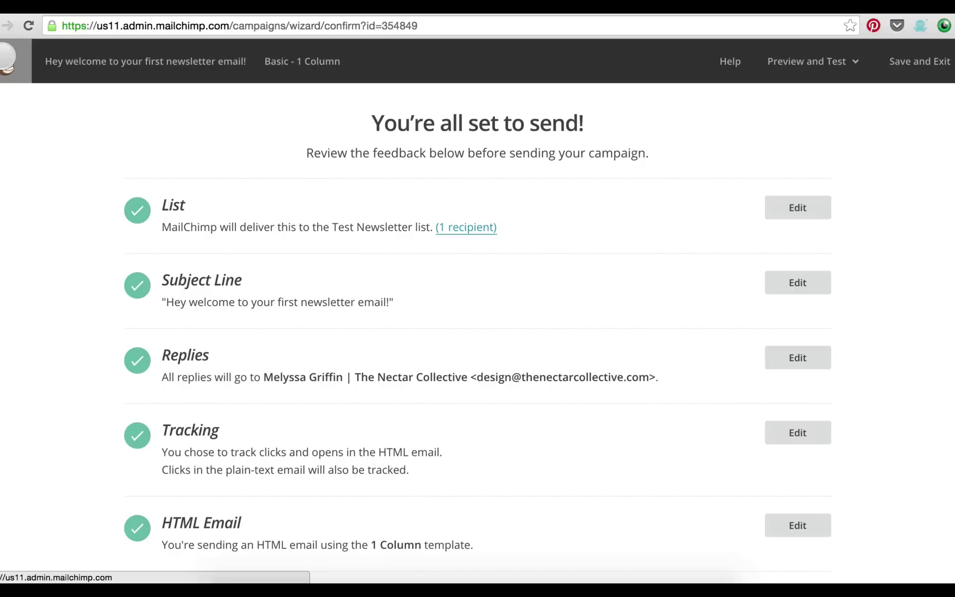
pyautogui.click(6, 58)
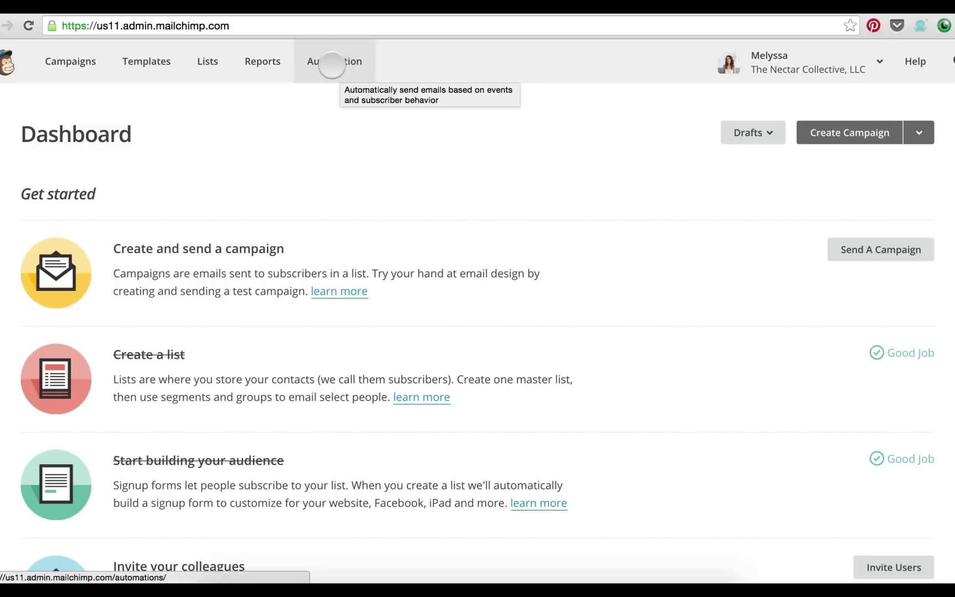
# Leave the campaign for the Automation page, where automated emails require a paid upgrade
pyautogui.click(330, 63)
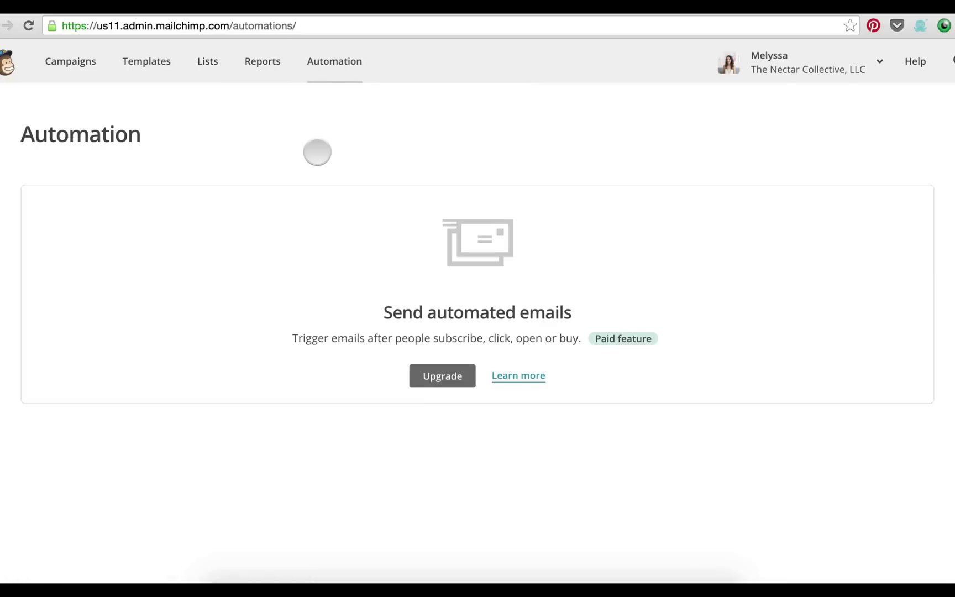